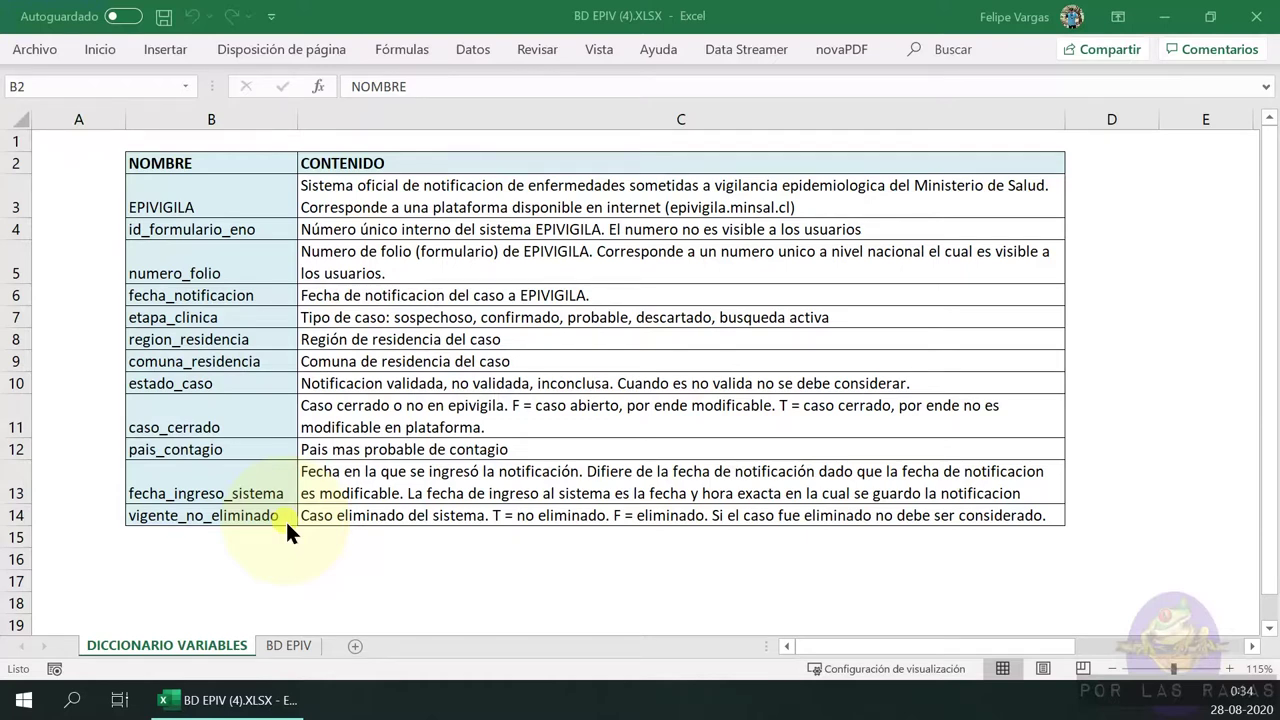
# Scroll through the BD EPIV data sheet to its last row and back to the top
pyautogui.scroll(-3, 335, 584)
pyautogui.scroll(3, 335, 584)
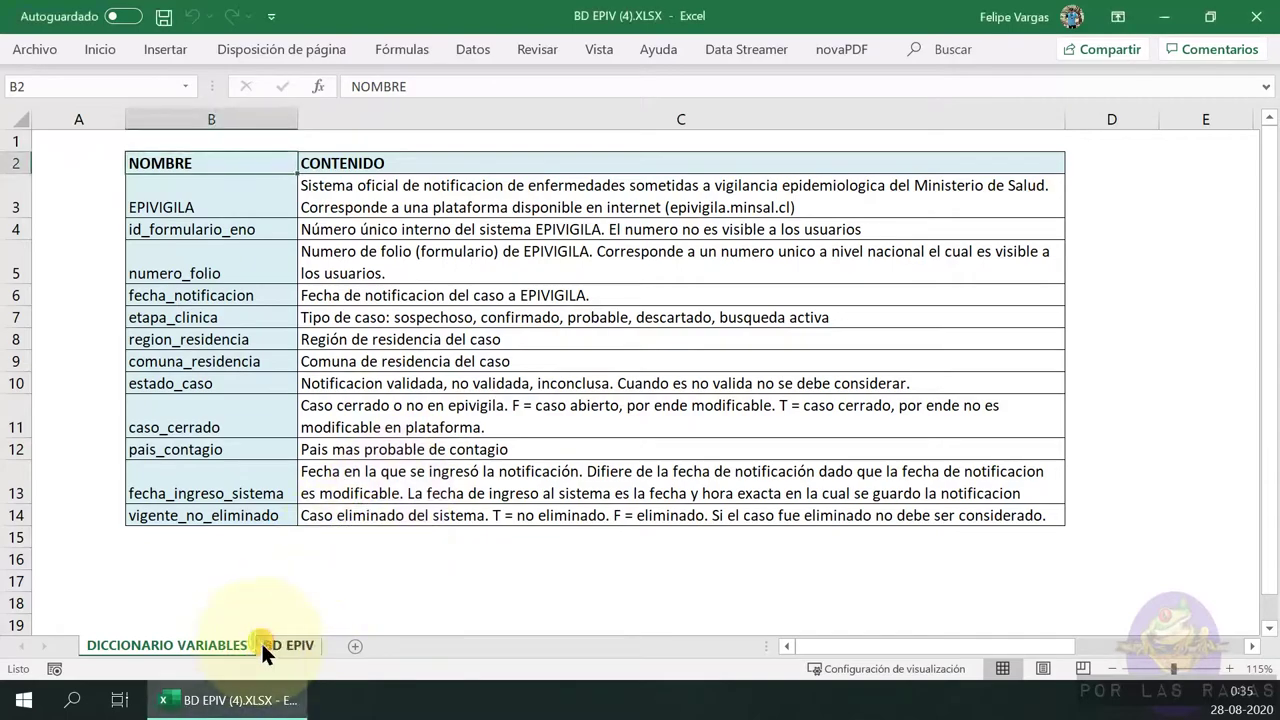
pyautogui.click(286, 645)
pyautogui.scroll(-3, 268, 515)
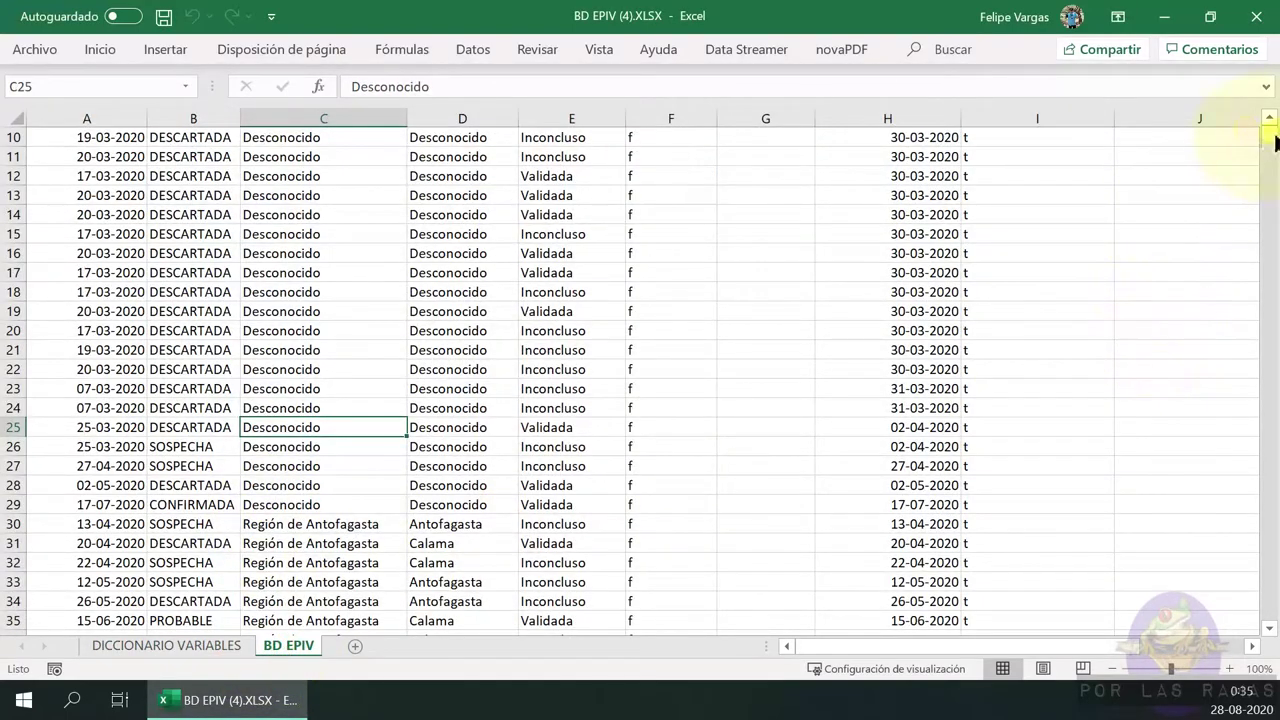
pyautogui.moveTo(1270, 140); pyautogui.dragTo(1268, 612)
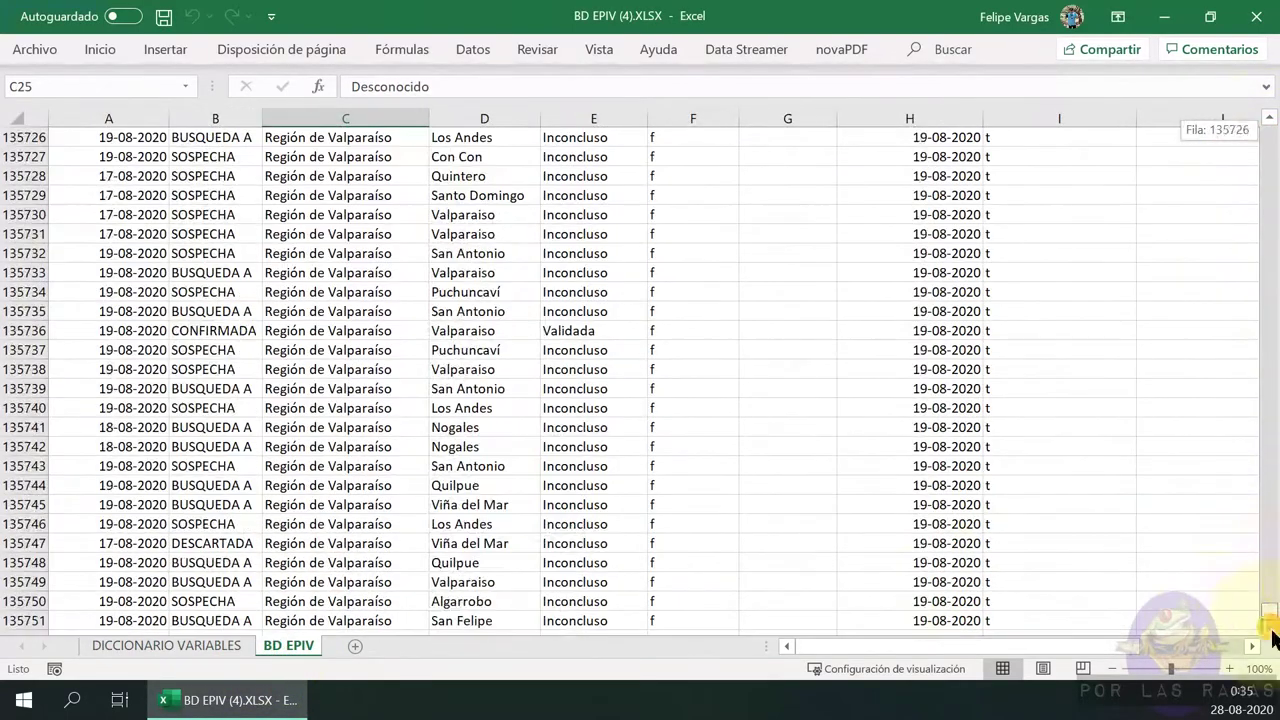
pyautogui.scroll(-6, 497, 580)
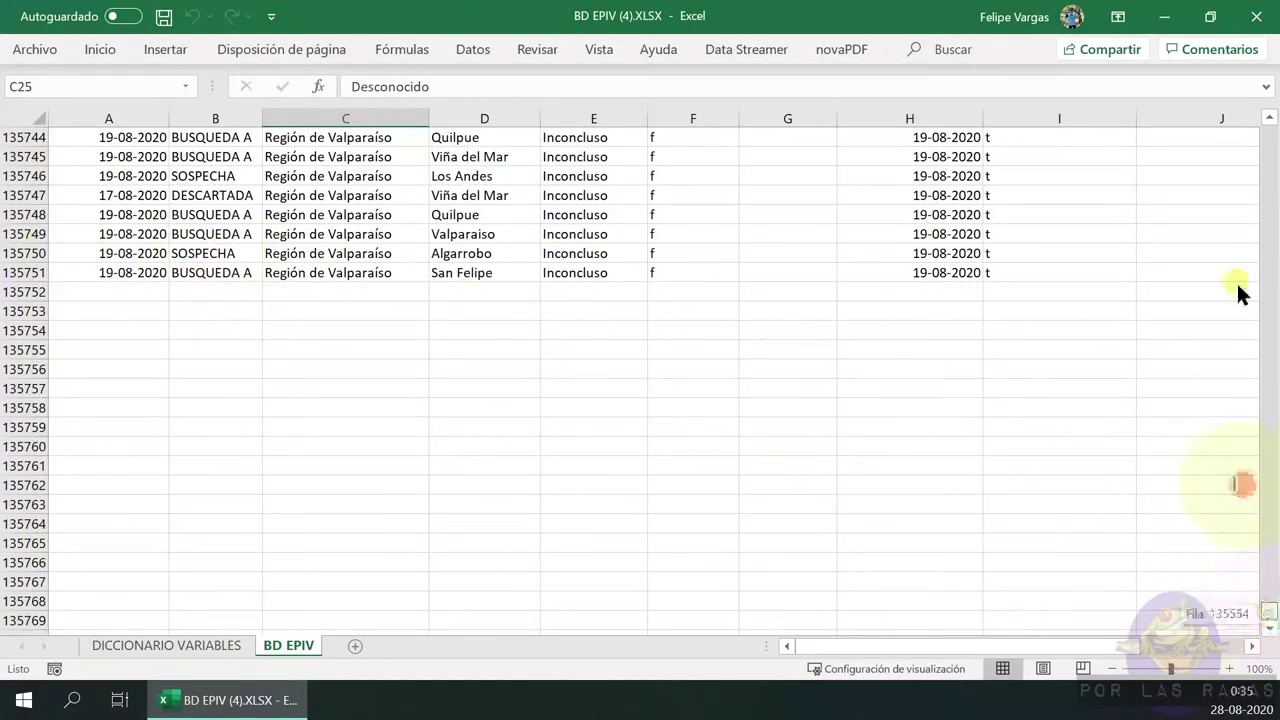
pyautogui.moveTo(1272, 628); pyautogui.dragTo(1262, 140)
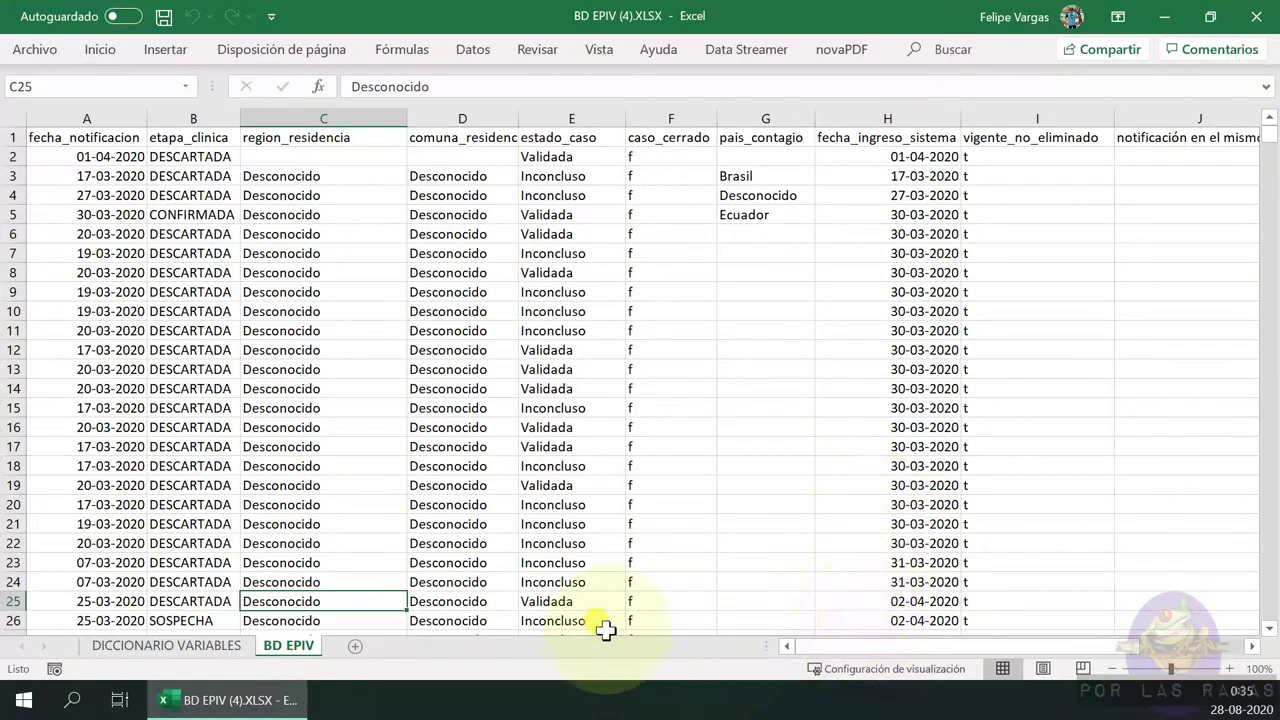
# Check the etapa_clinica entry (row 7) in DICCIONARIO VARIABLES, then return to BD EPIV
pyautogui.click(211, 642)
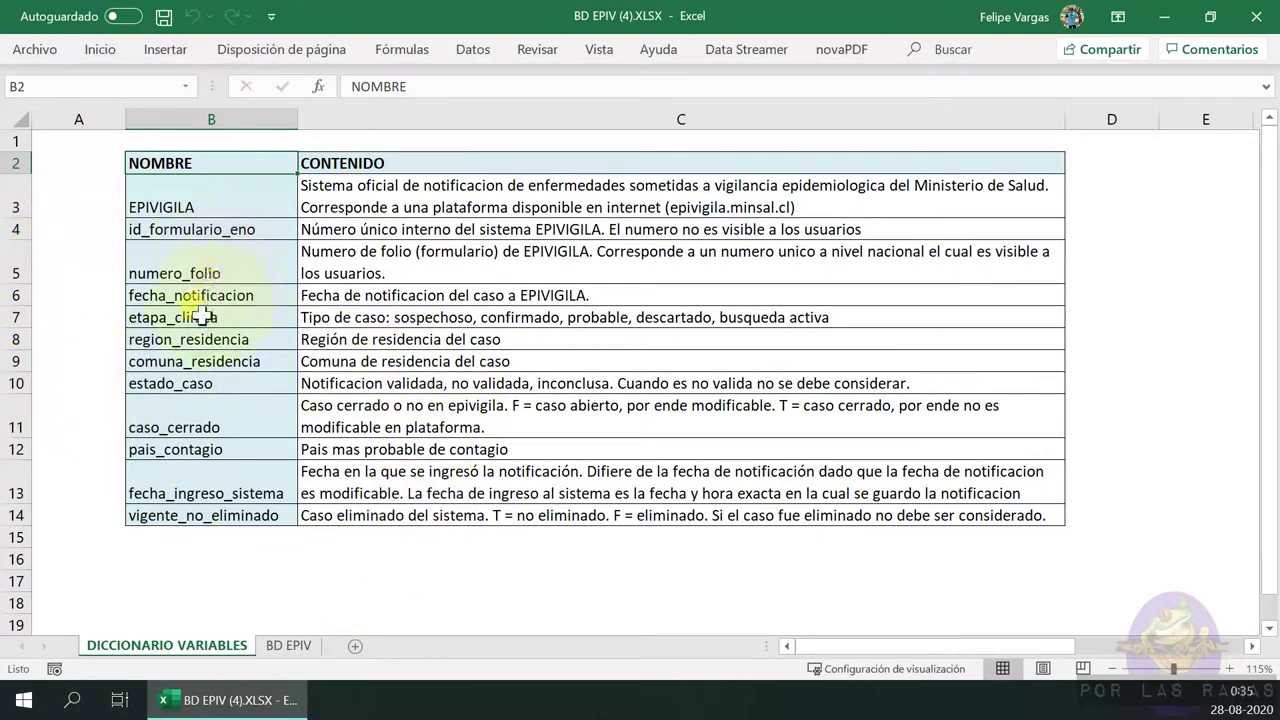
pyautogui.click(18, 317)
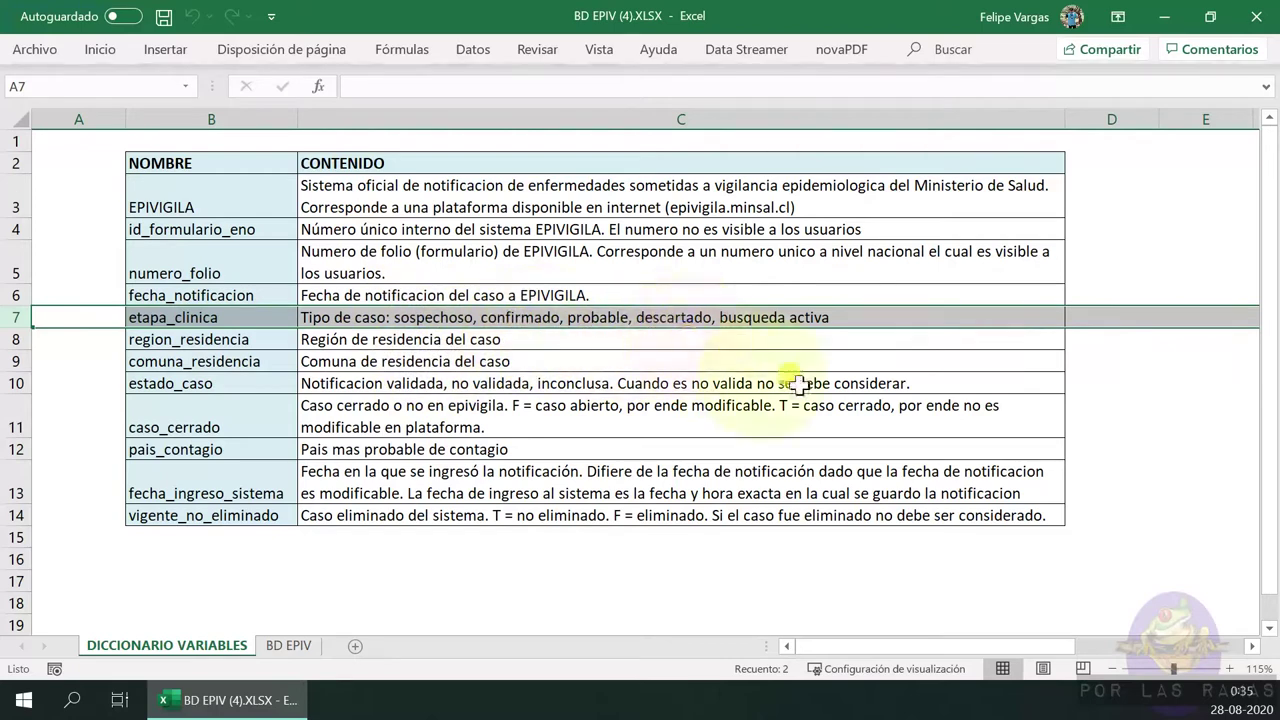
pyautogui.click(285, 640)
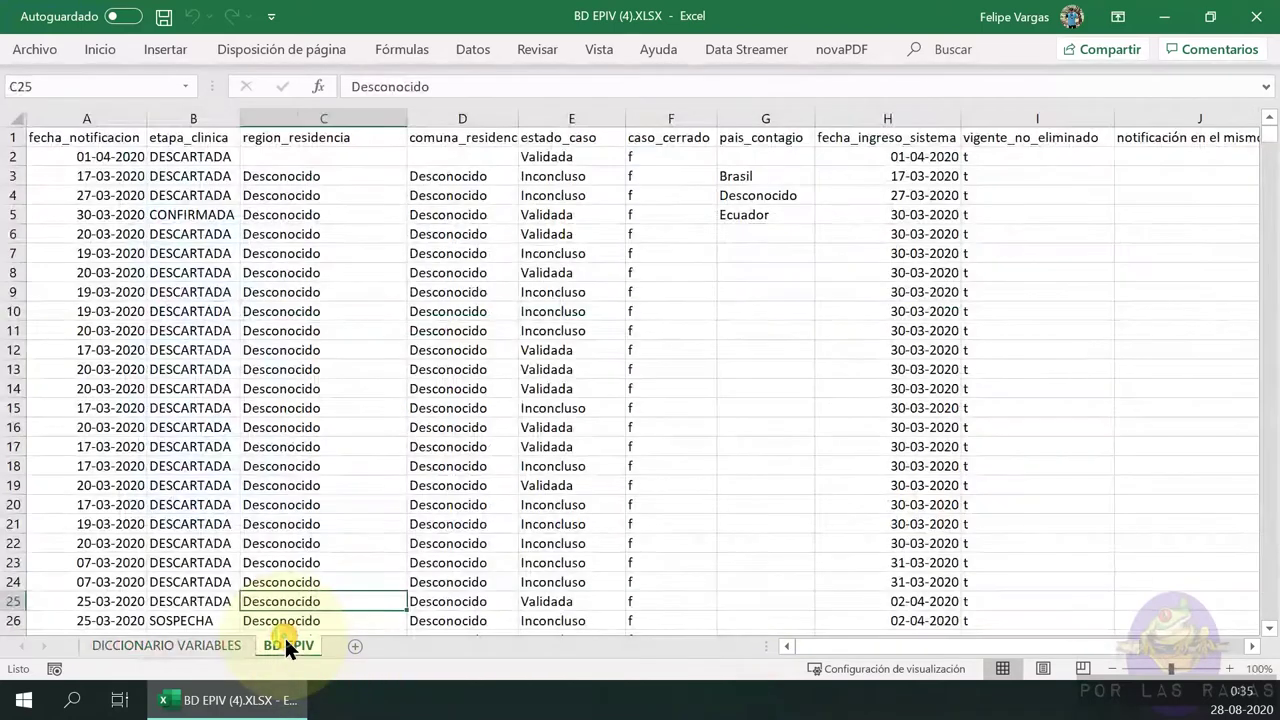
# Insert a pivot table from BD EPIV!$A$1:$J$135751 on a new worksheet, Hoja6
pyautogui.click(185, 41)
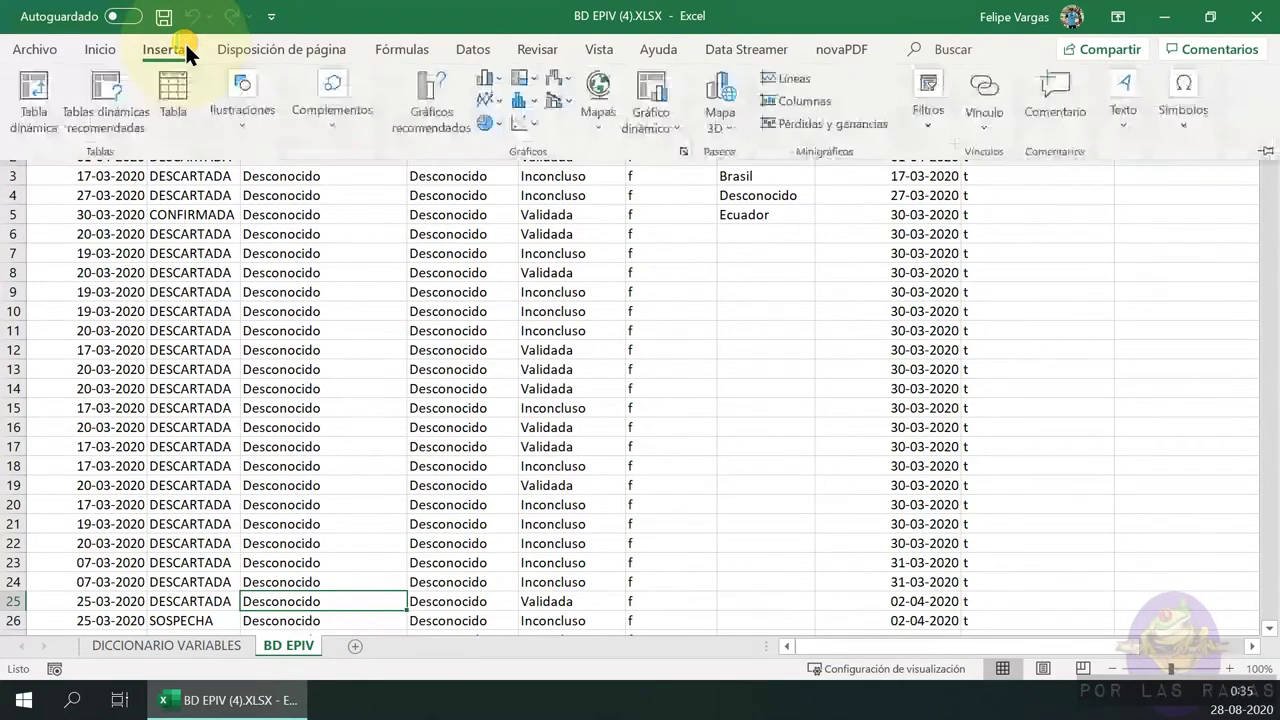
pyautogui.click(41, 112)
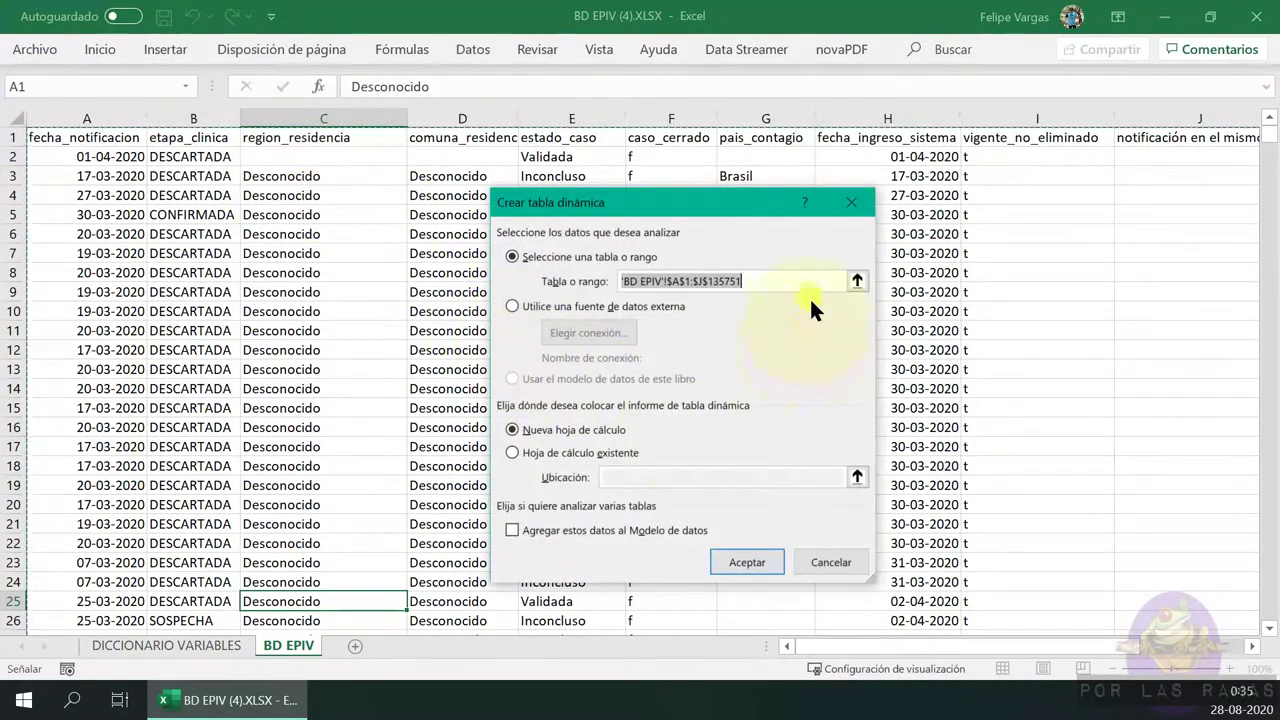
pyautogui.click(746, 562)
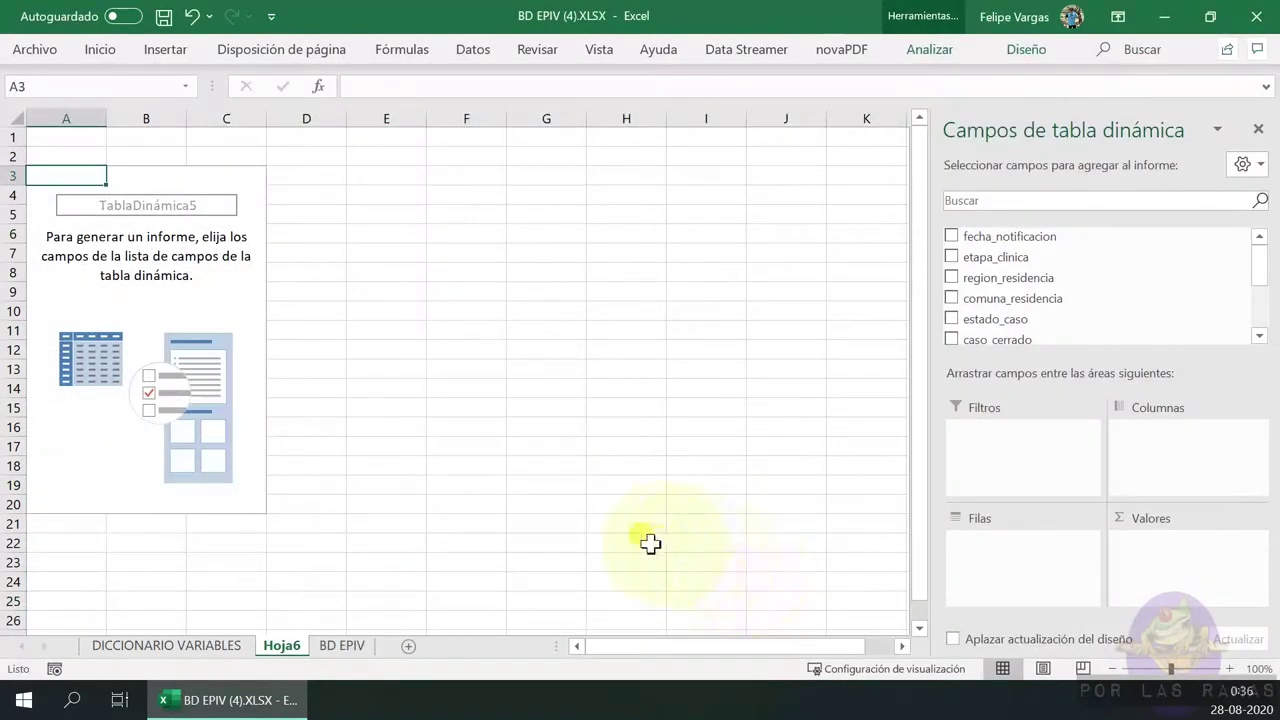
pyautogui.scroll(-5, 1110, 290)
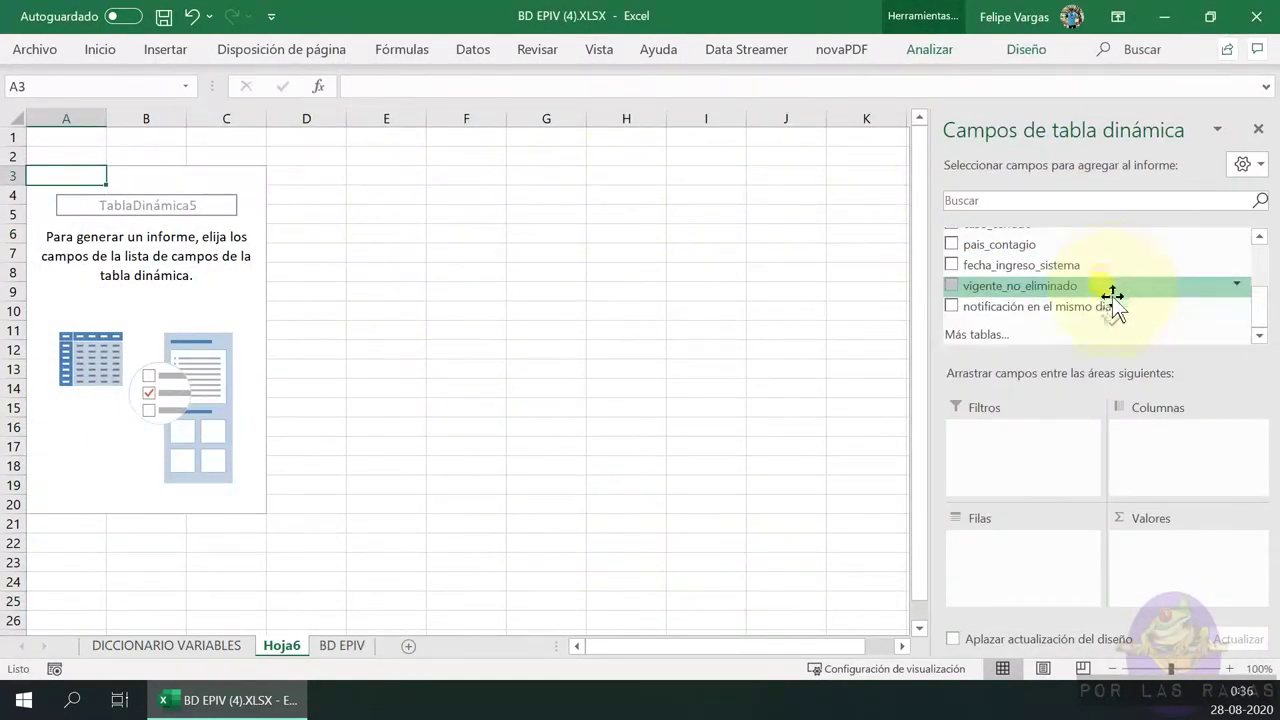
pyautogui.scroll(3, 1112, 300)
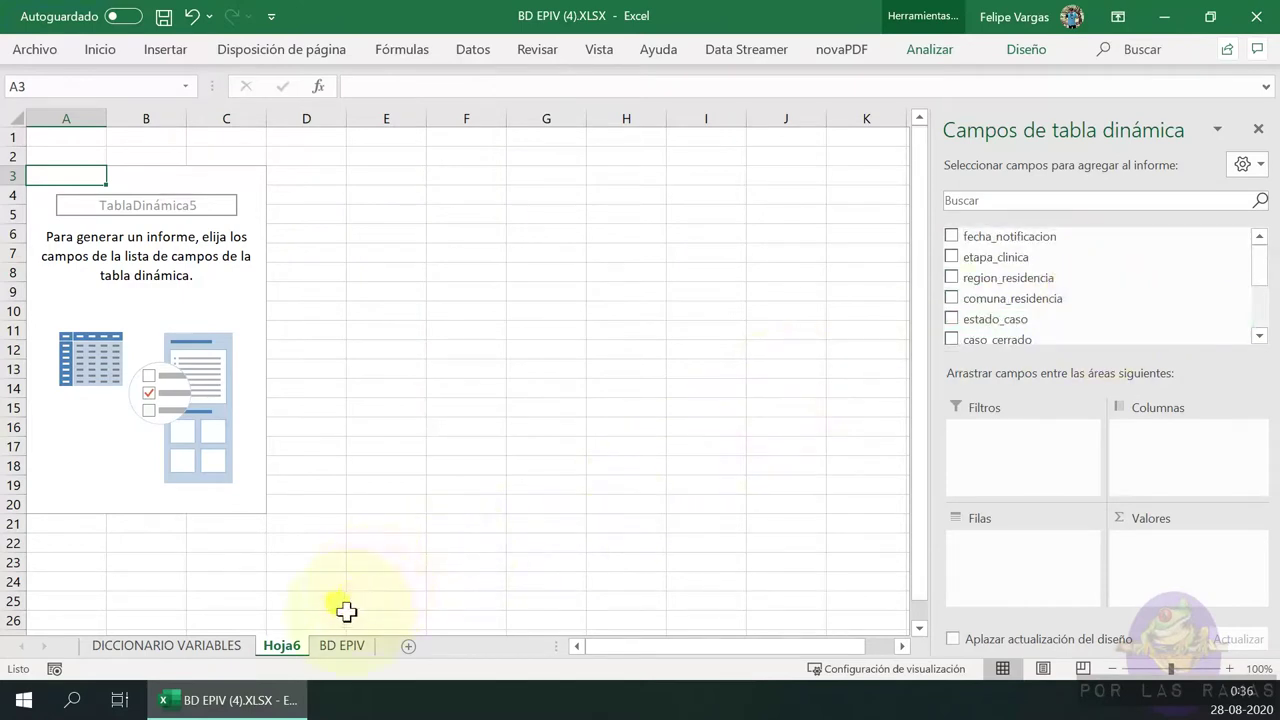
# Recheck the variable dictionary, then add etapa_clinica as the pivot's row field
pyautogui.click(214, 641)
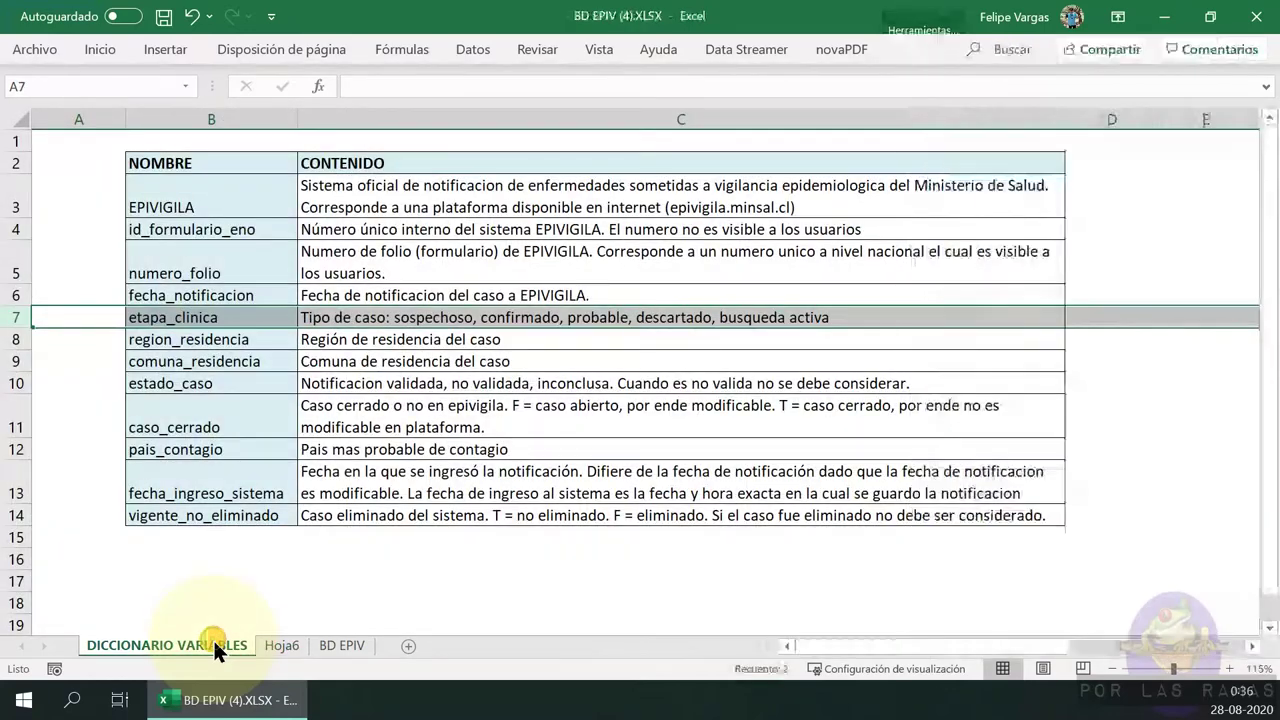
pyautogui.click(294, 646)
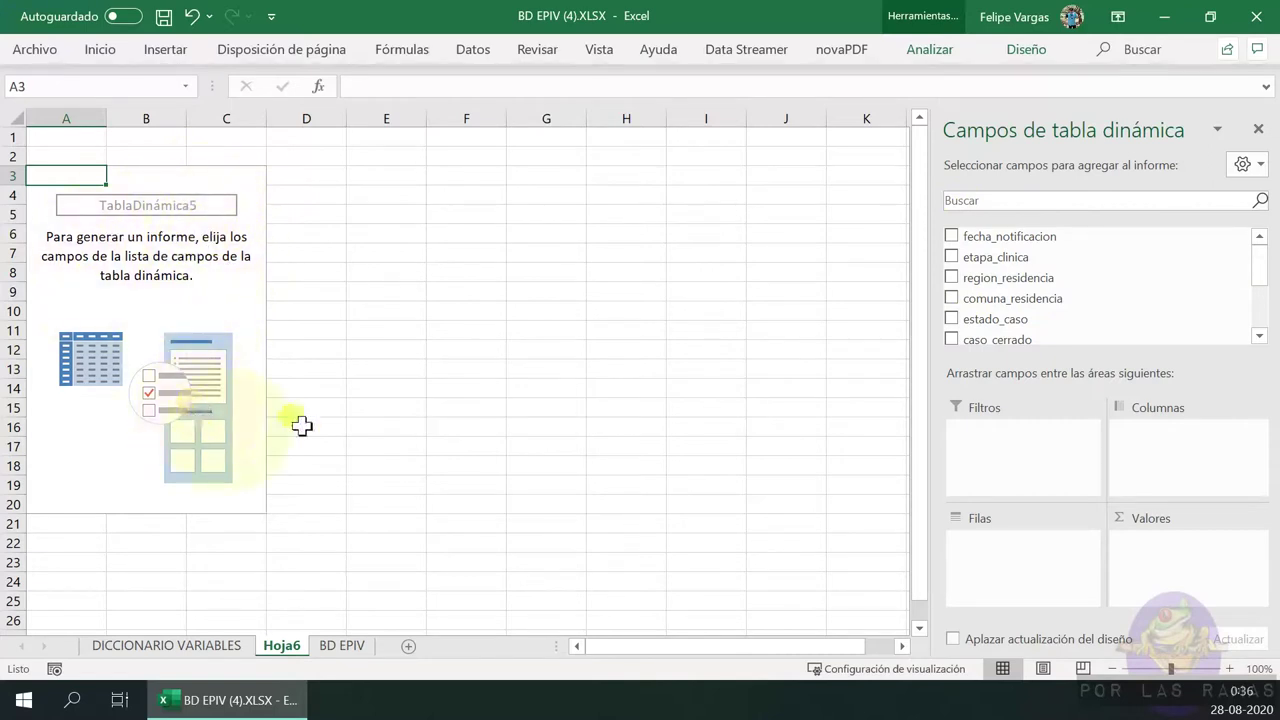
pyautogui.moveTo(990, 257)
pyautogui.mouseDown()
pyautogui.moveTo(1045, 560)
pyautogui.moveTo(1048, 537)
pyautogui.moveTo(1032, 540)
pyautogui.mouseUp()
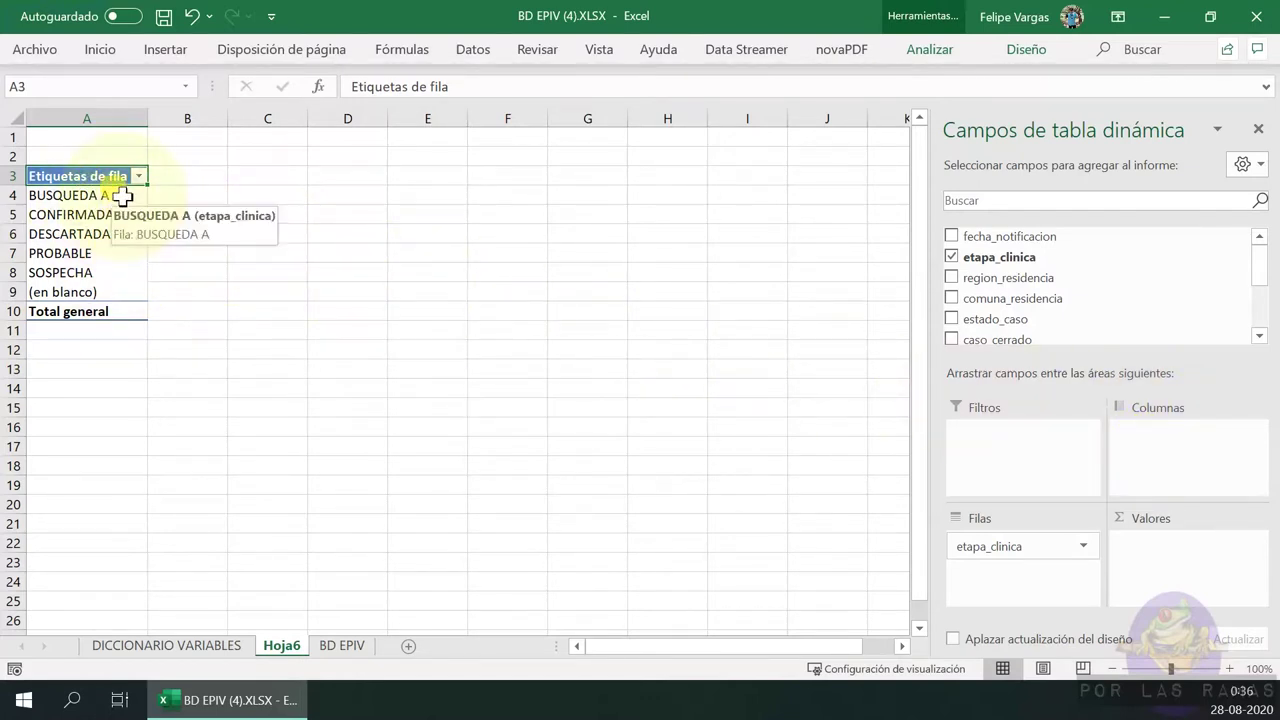
# Review the stage row labels from BUSQUEDA A down to SOSPECHA and (en blanco)
pyautogui.click(122, 197)
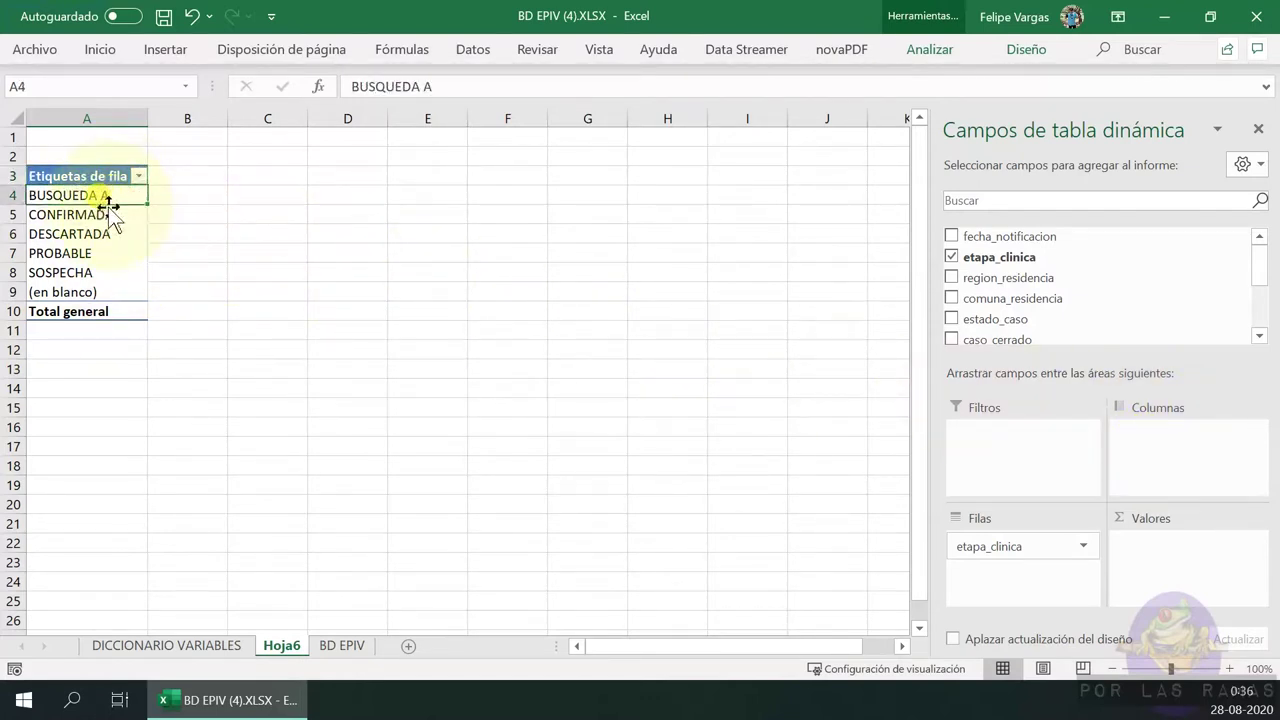
pyautogui.click(100, 215)
pyautogui.click(95, 233)
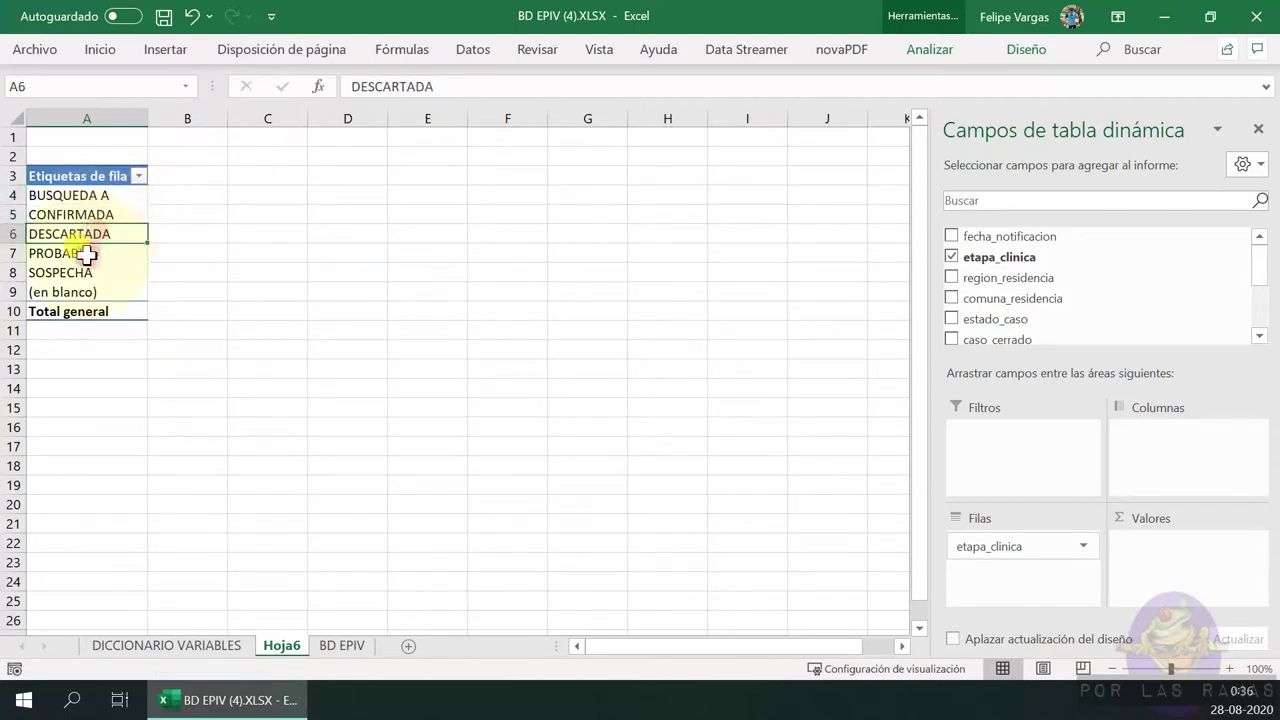
pyautogui.click(82, 254)
pyautogui.click(85, 275)
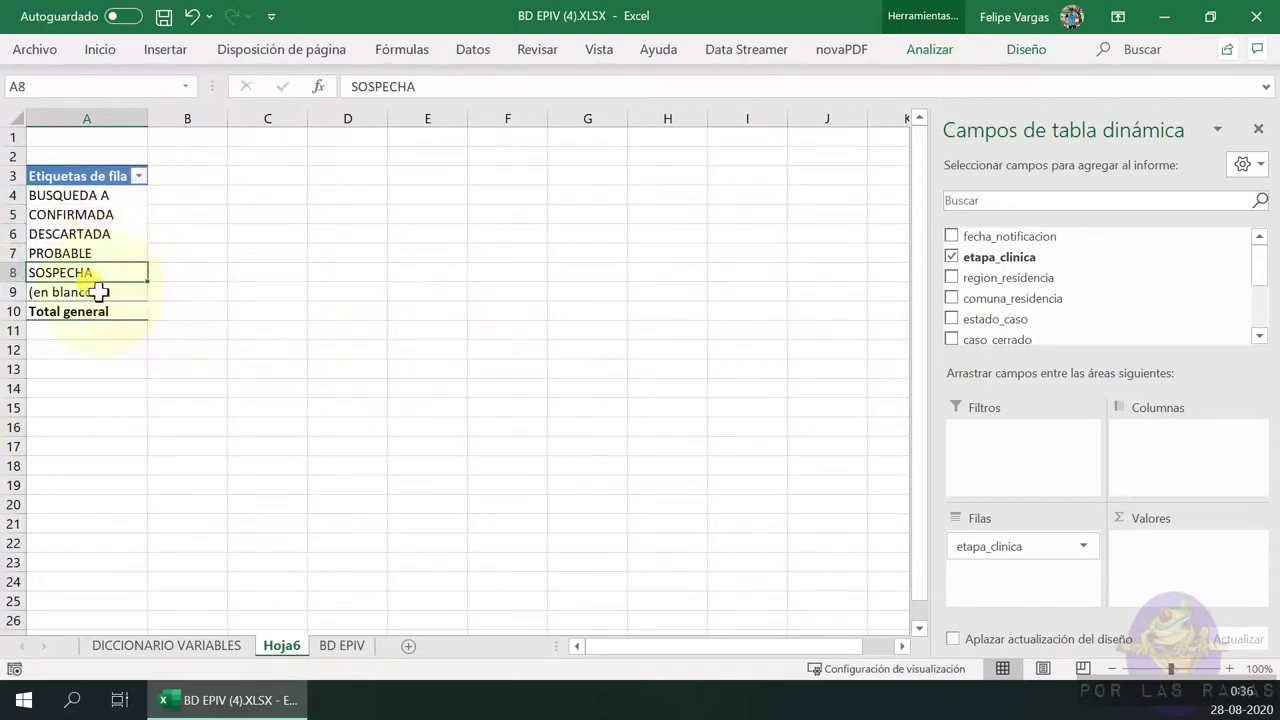
pyautogui.click(100, 290)
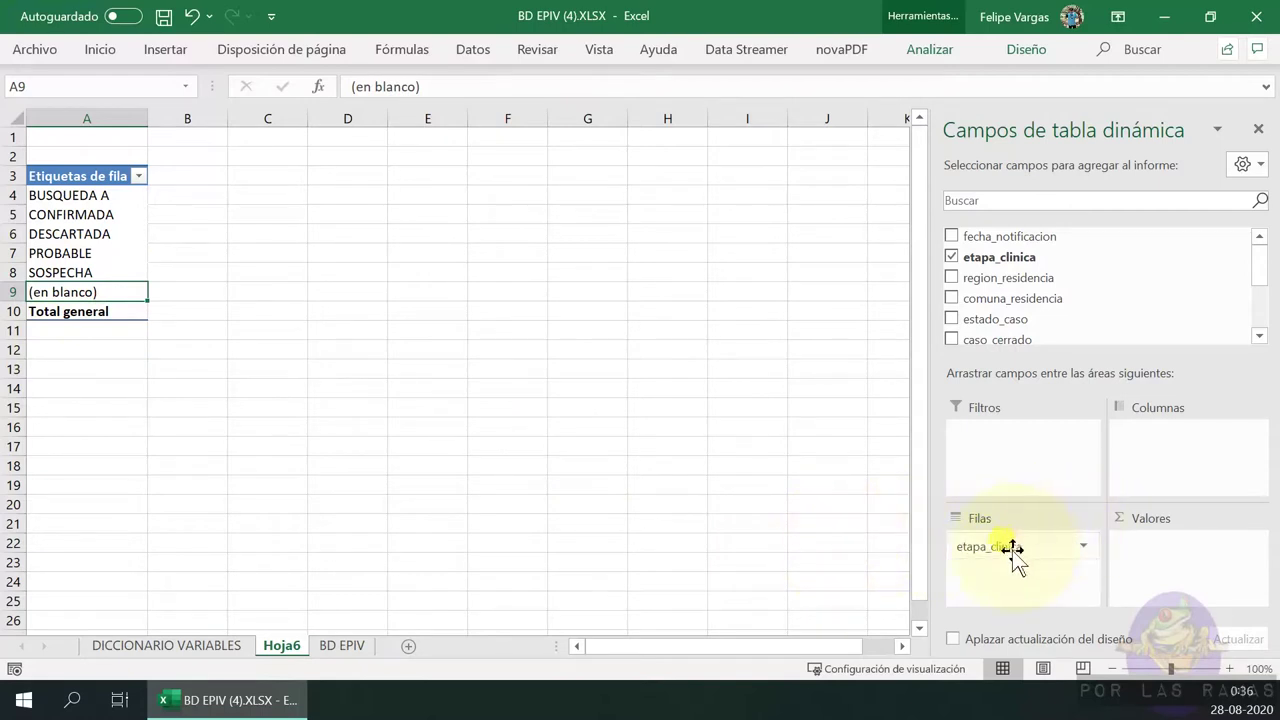
# Move etapa_clinica from Filas to Columnas, then back to Filas
pyautogui.click(990, 550)
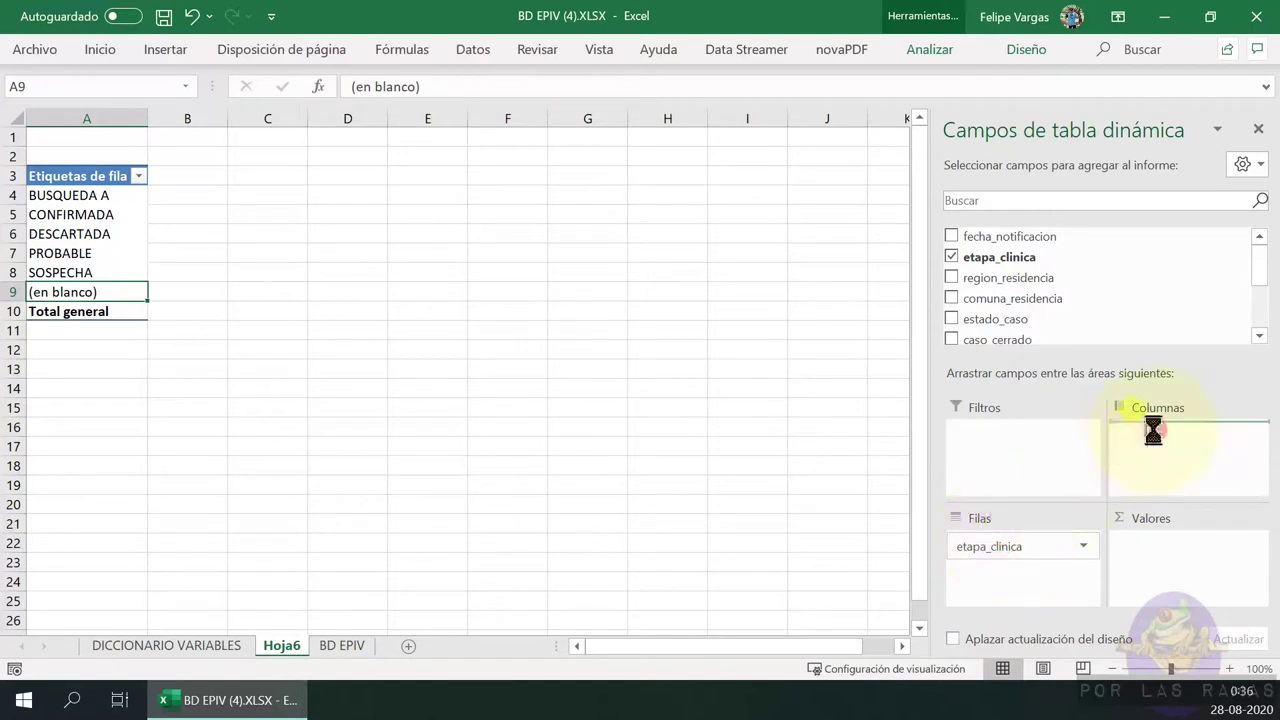
pyautogui.moveTo(990, 550); pyautogui.dragTo(1155, 437)
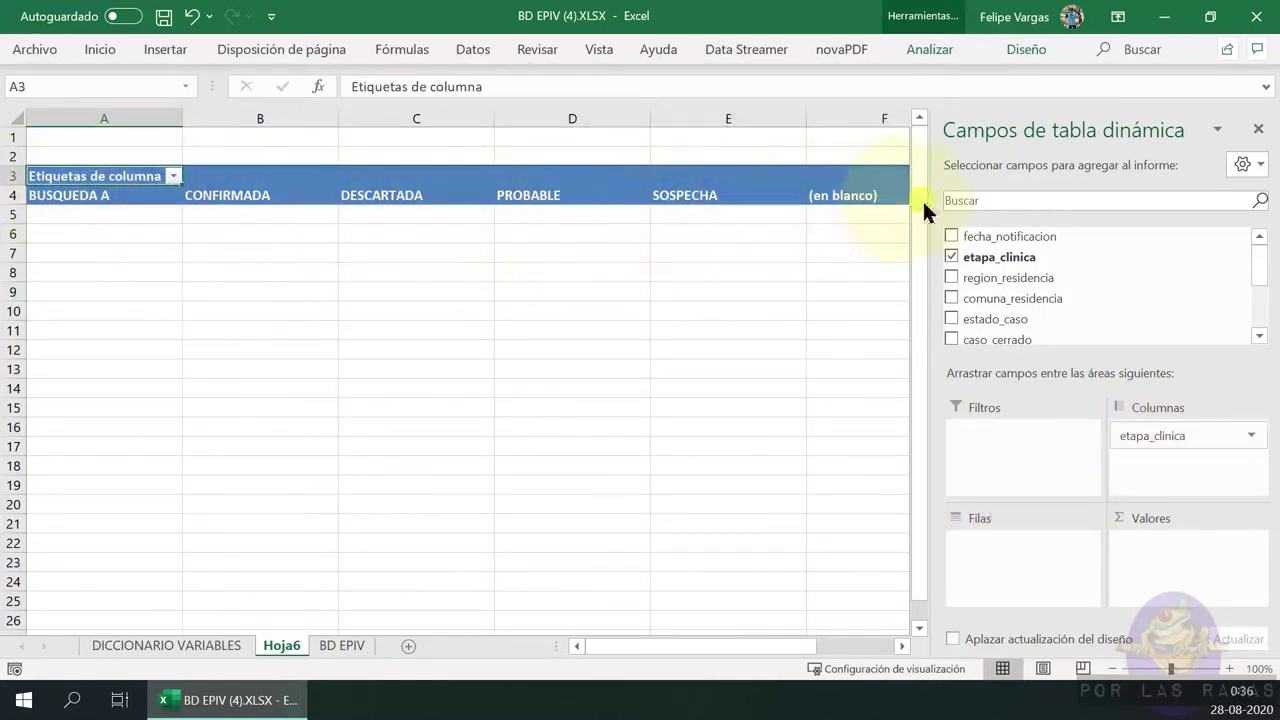
pyautogui.moveTo(1234, 455)
pyautogui.mouseDown()
pyautogui.moveTo(1162, 430)
pyautogui.moveTo(1027, 550)
pyautogui.mouseUp()
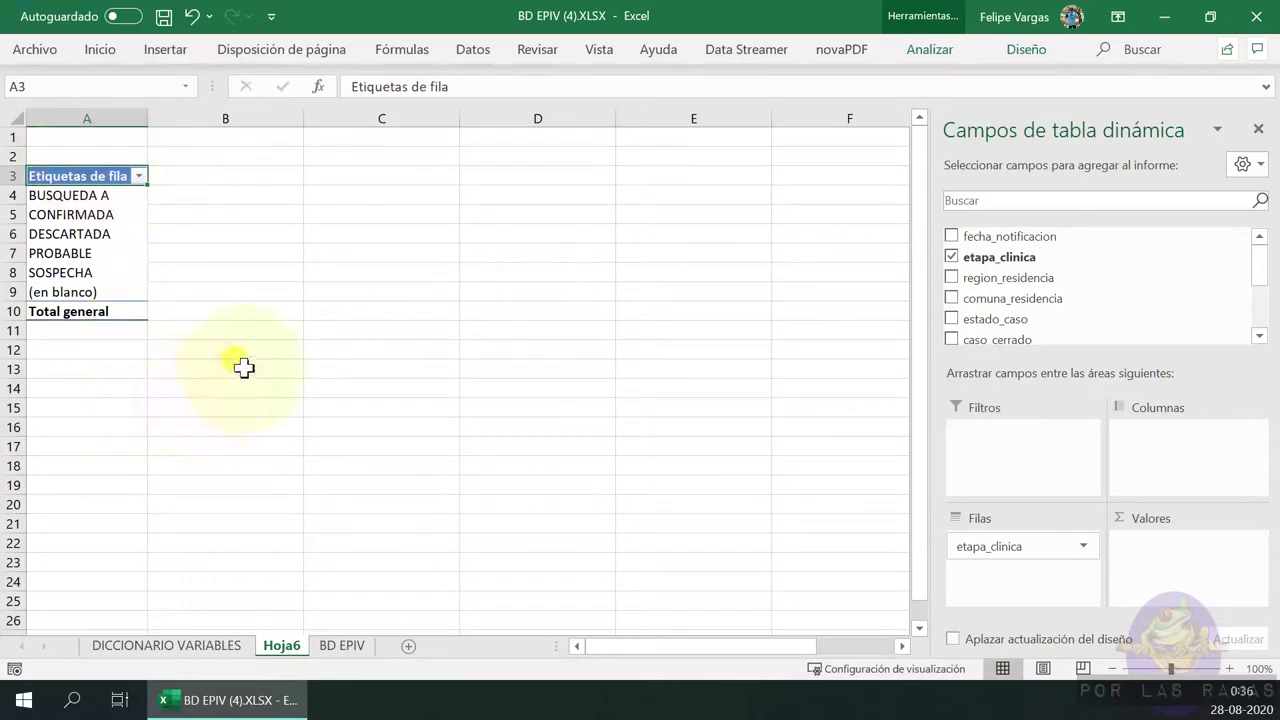
pyautogui.keyDown('ctrl'); pyautogui.scroll(3, 335, 430); pyautogui.keyUp('ctrl')
pyautogui.scroll(1, 335, 430)
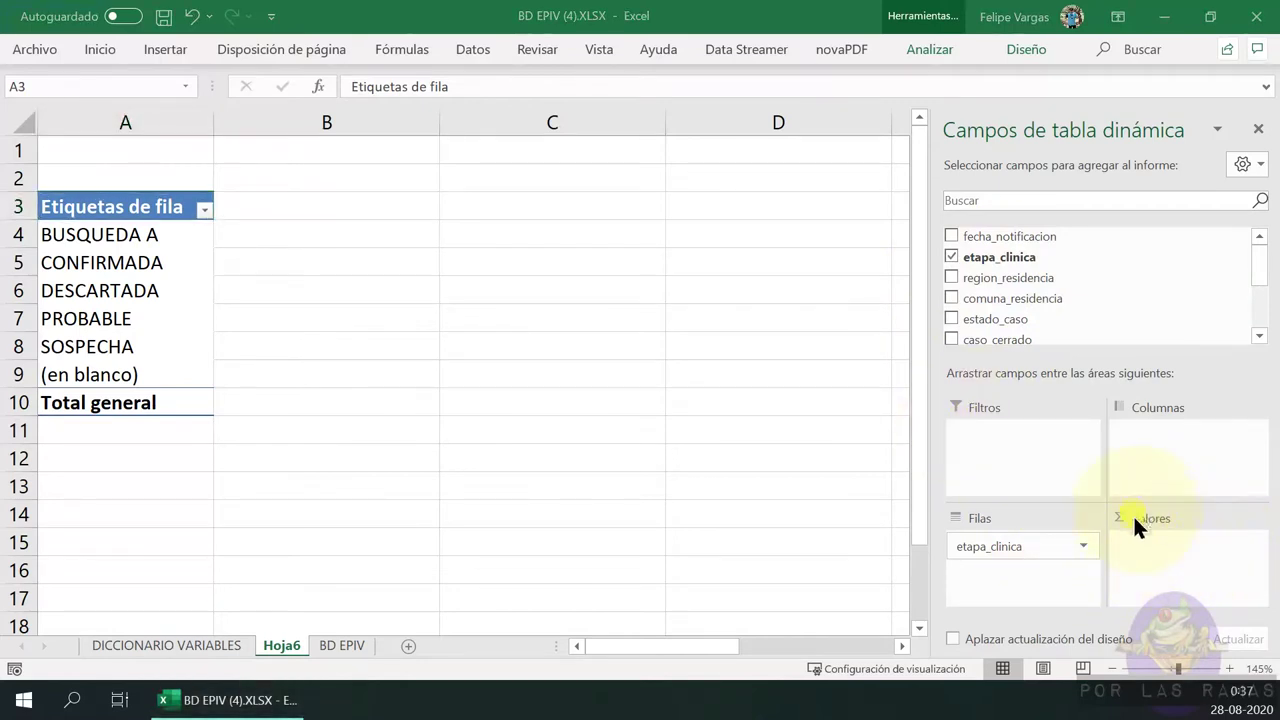
# Add etapa_clinica to Valores as a count, e.g. DESCARTADA 77894, Total general 135749
pyautogui.moveTo(1000, 257); pyautogui.dragTo(1158, 473)
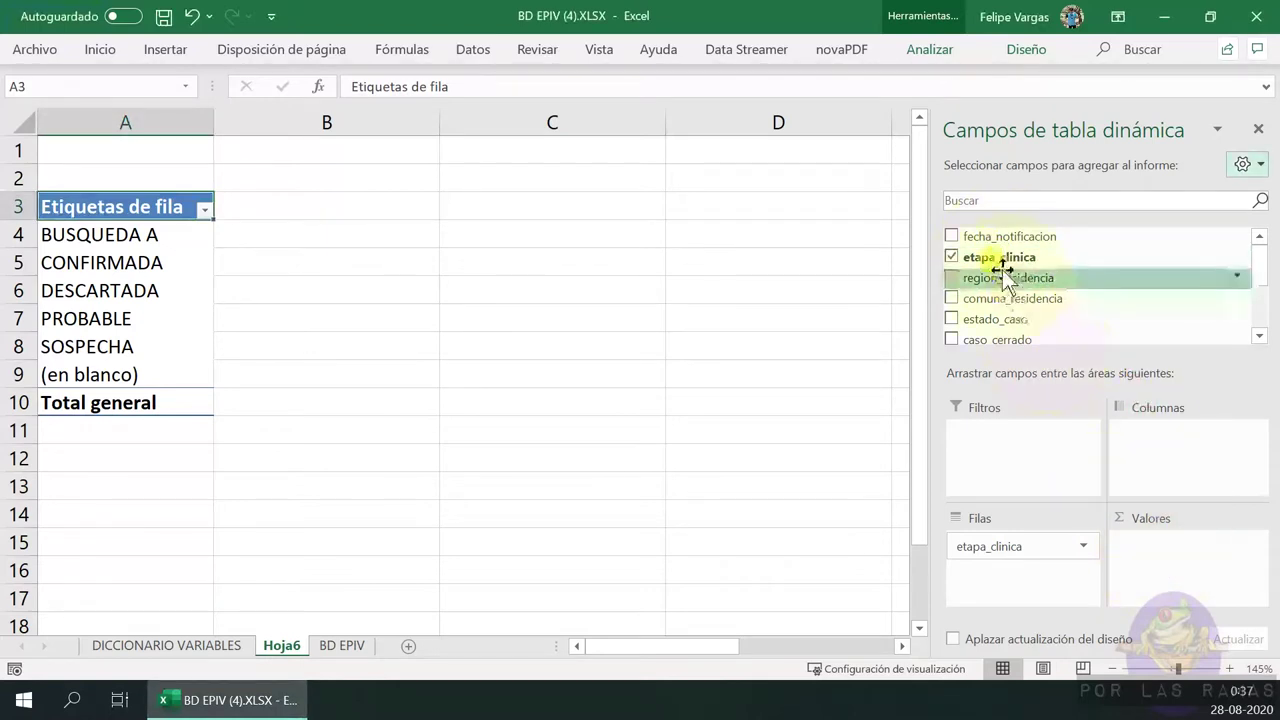
pyautogui.moveTo(985, 257)
pyautogui.mouseDown()
pyautogui.moveTo(1125, 500)
pyautogui.moveTo(1142, 568)
pyautogui.mouseUp()
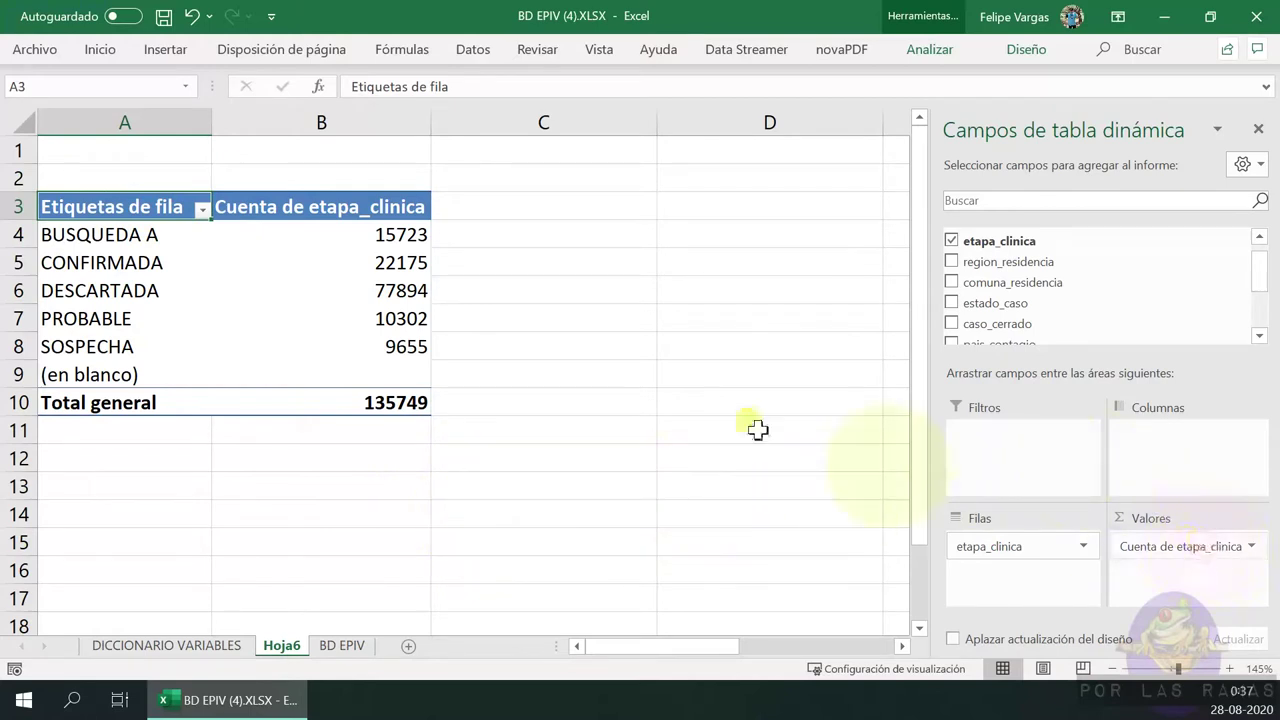
pyautogui.click(198, 207)
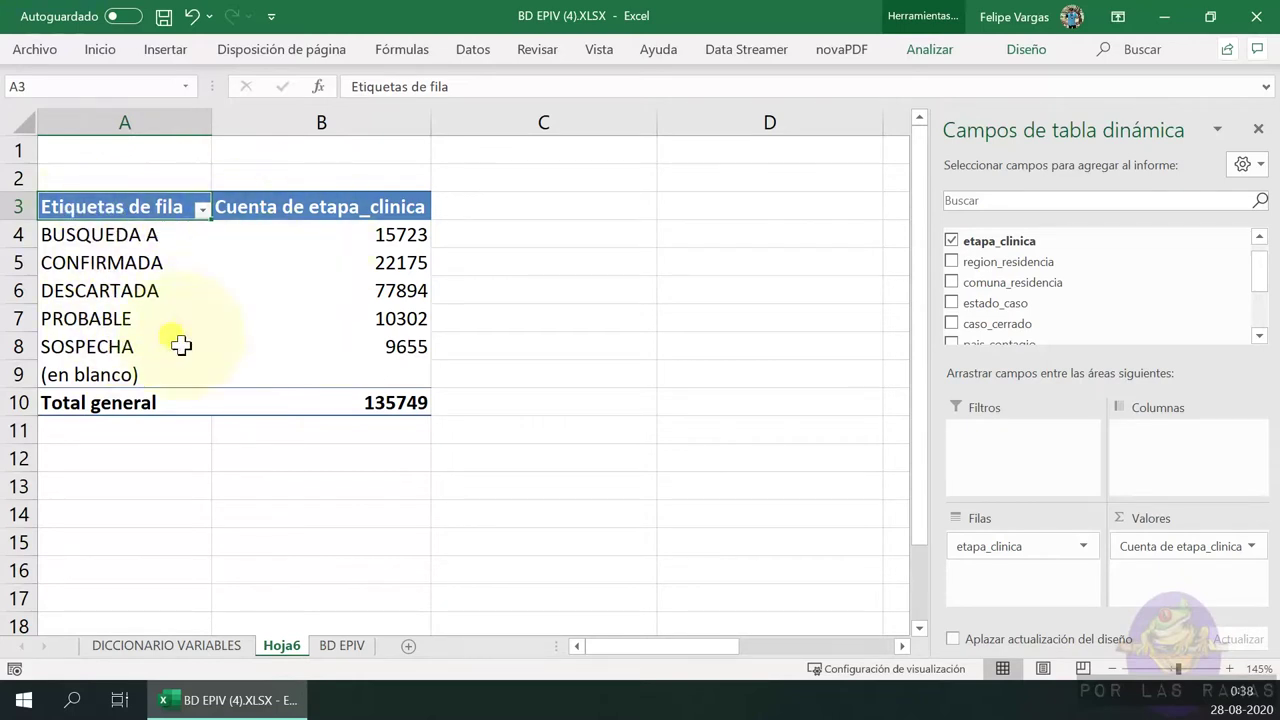
pyautogui.click(427, 406)
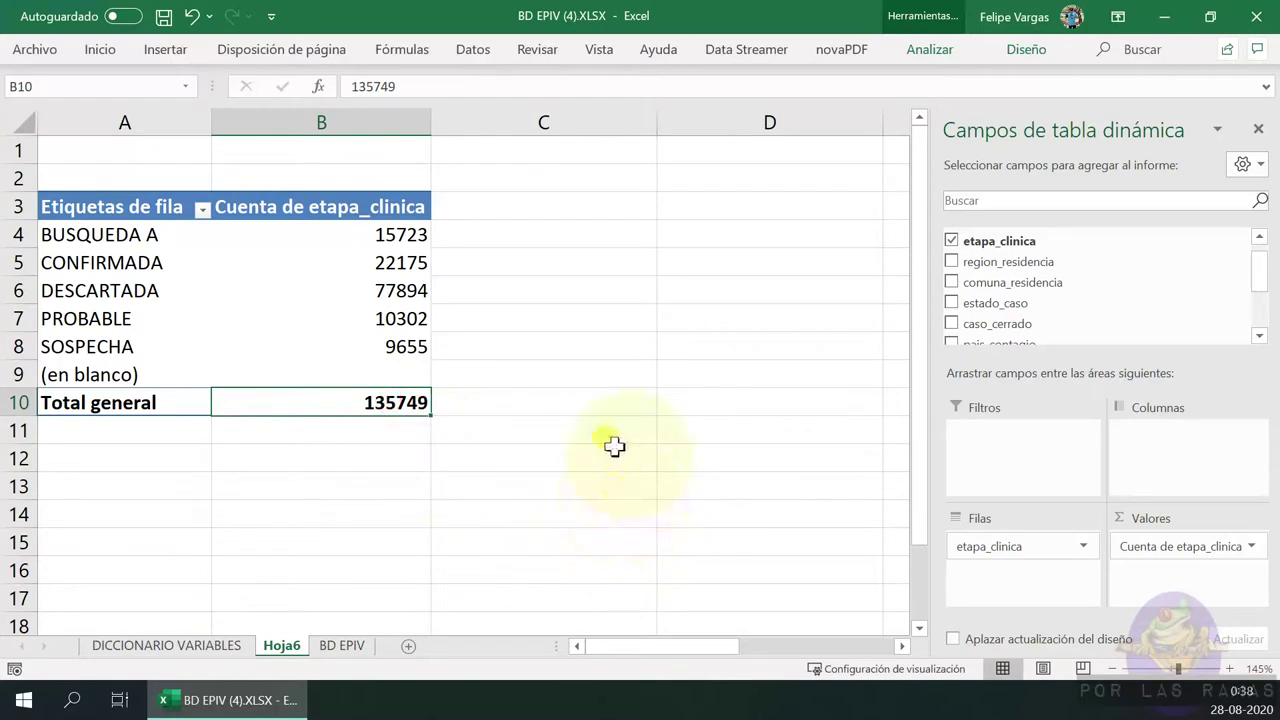
pyautogui.click(162, 398)
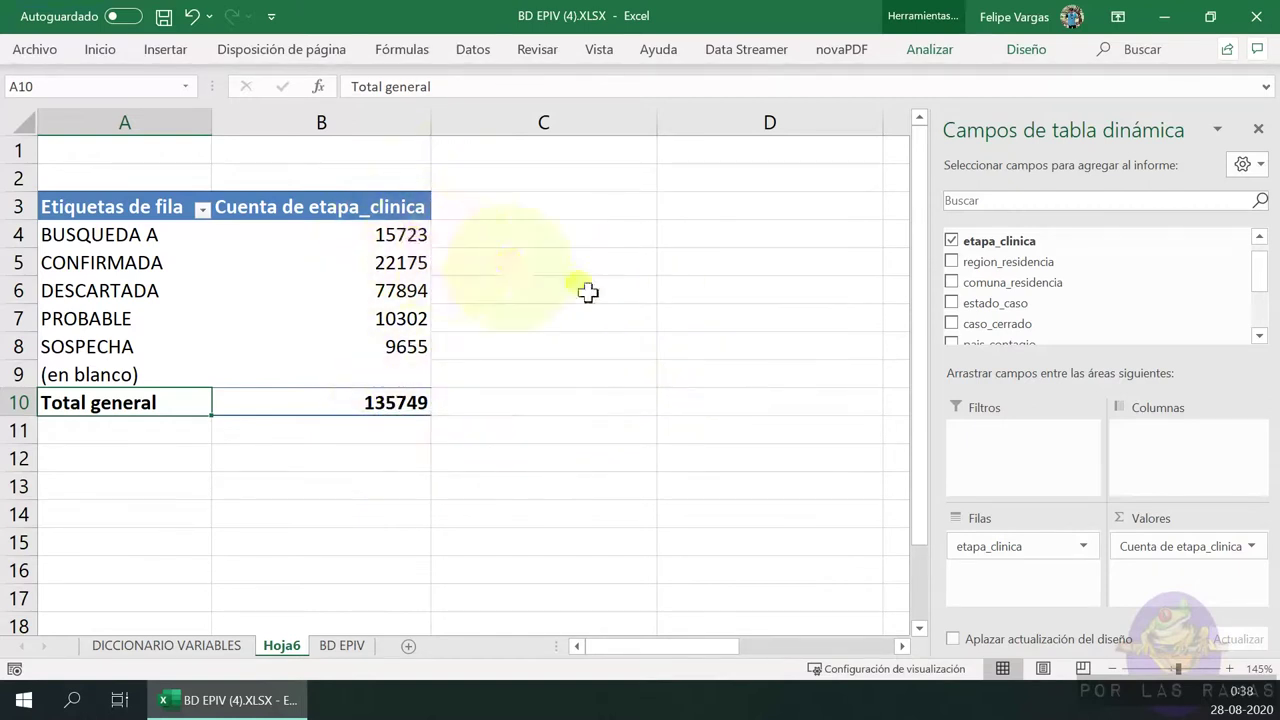
# Change the etapa_clinica value summary from count to Promedio
pyautogui.click(1250, 547)
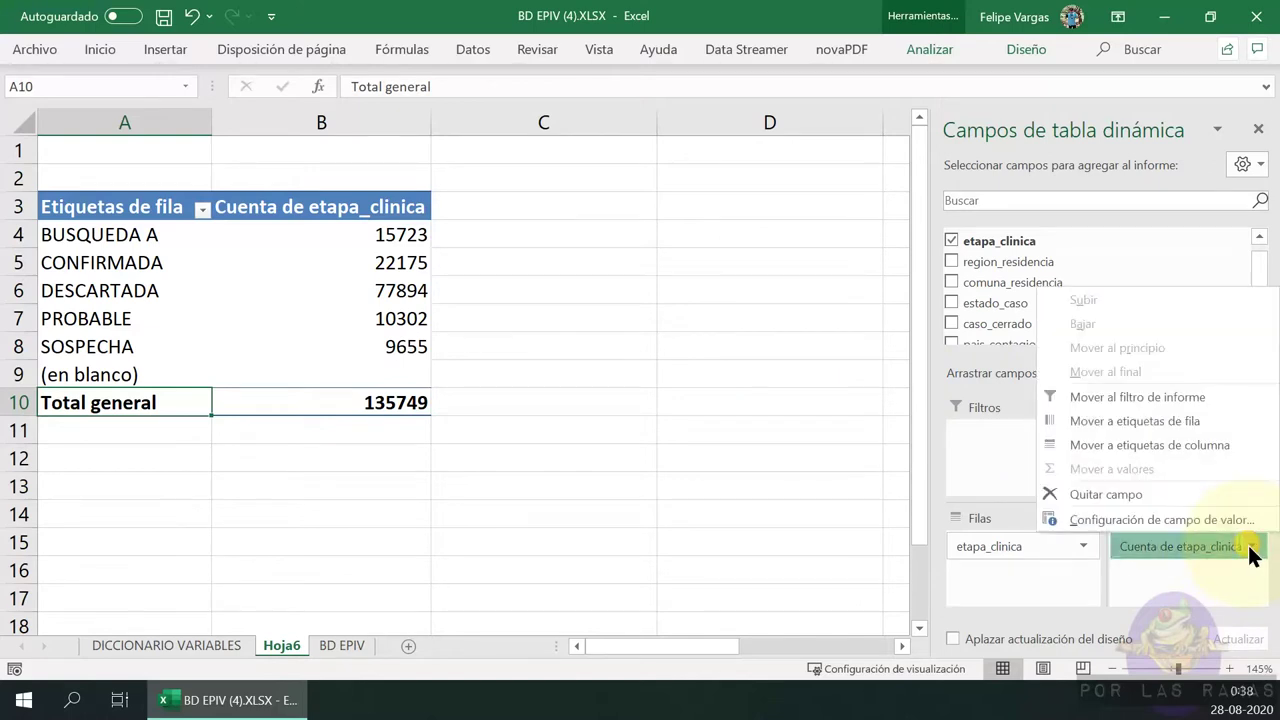
pyautogui.click(1137, 519)
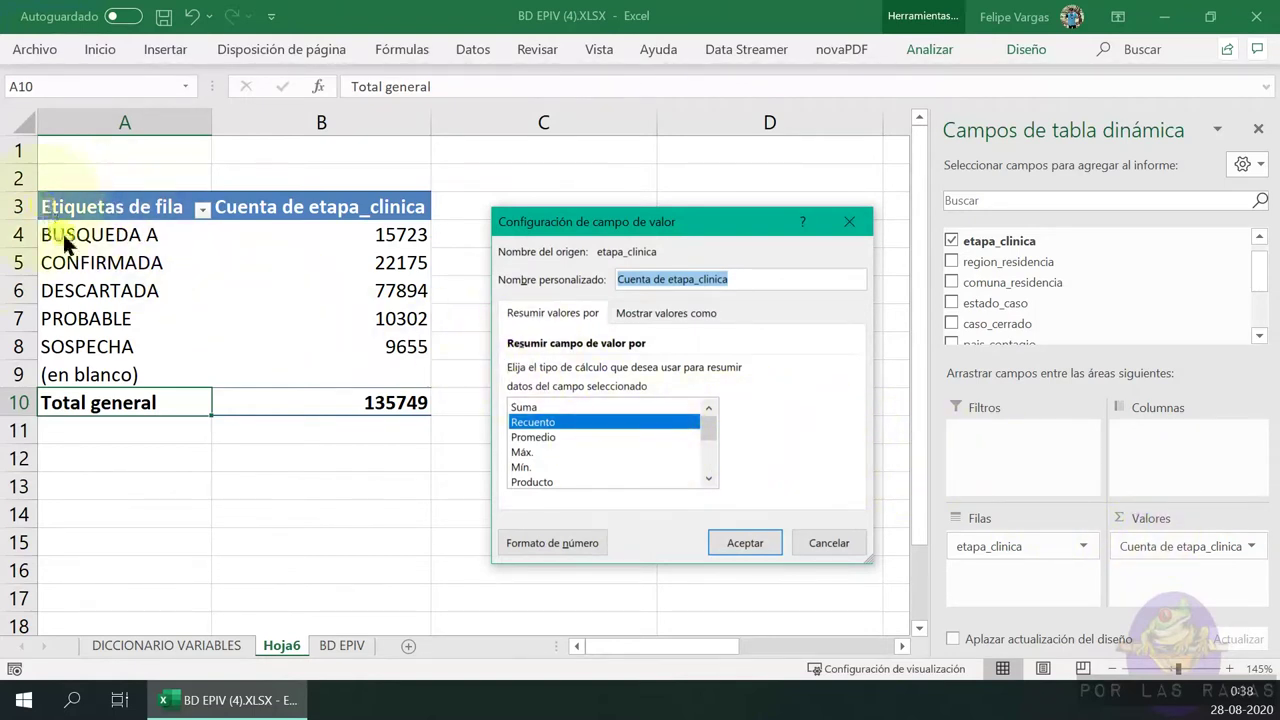
pyautogui.click(565, 438)
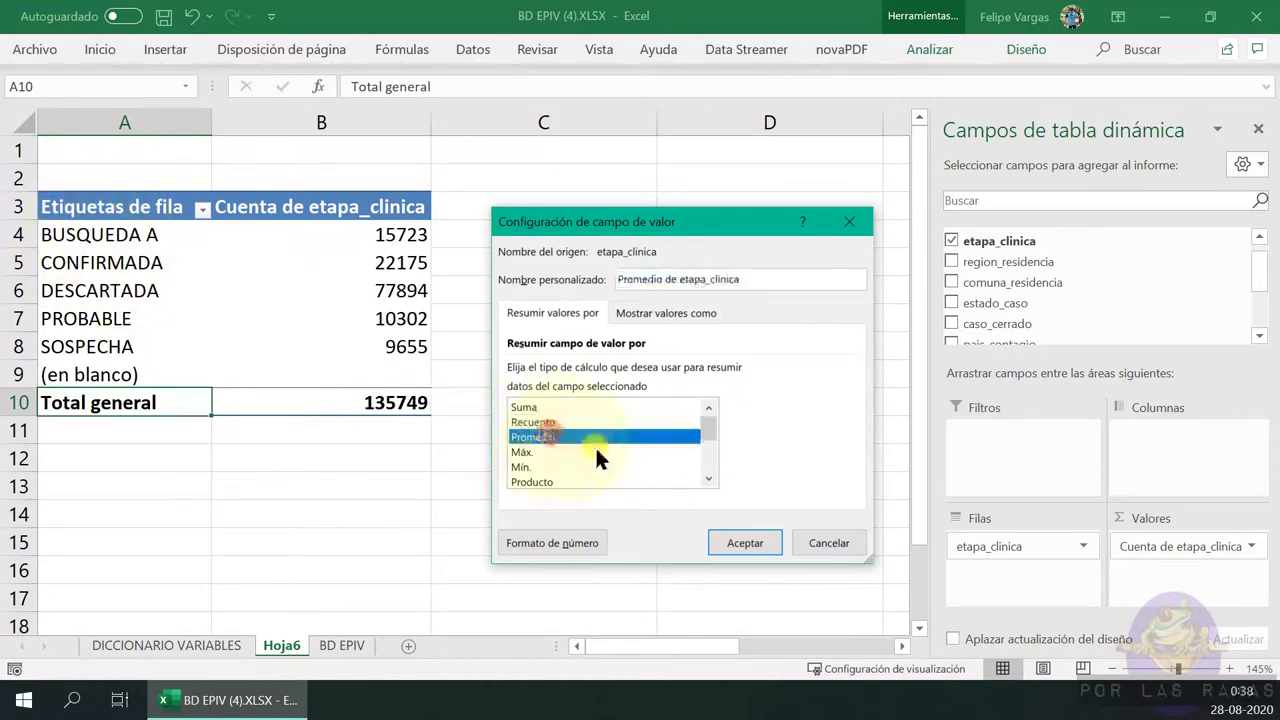
pyautogui.click(744, 543)
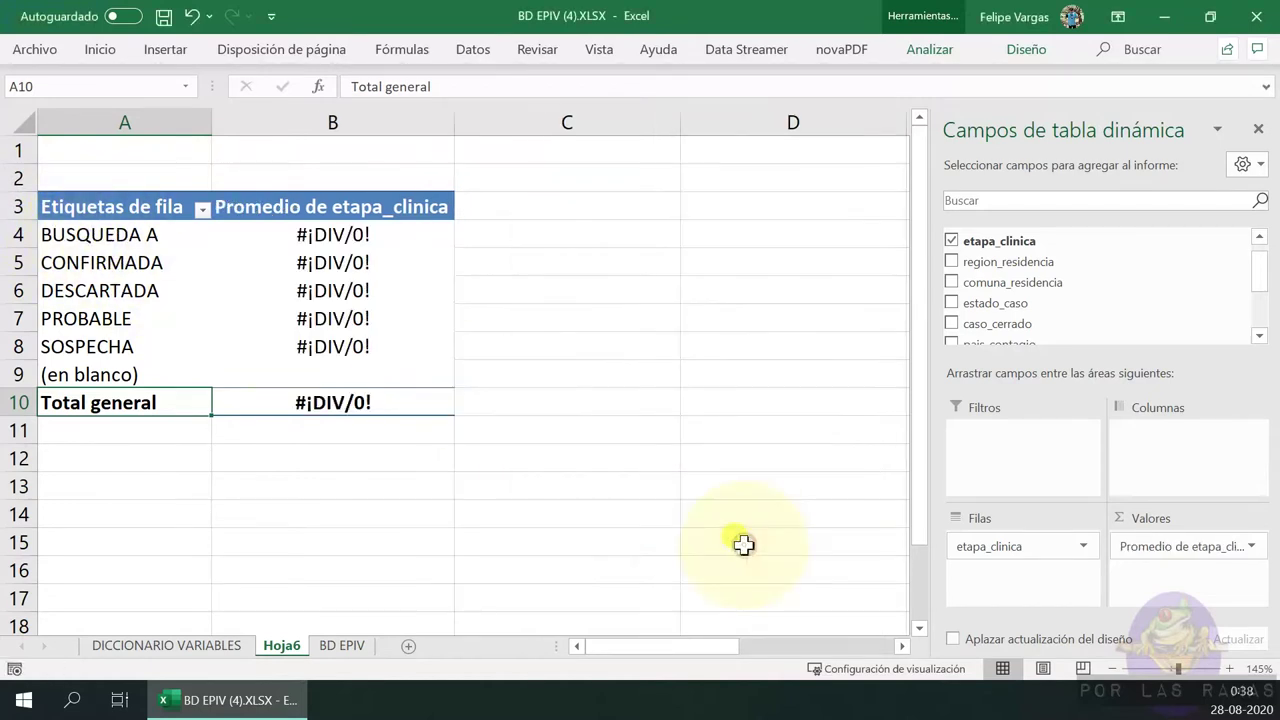
# Switch the value summary to Máx., showing 0 for every stage
pyautogui.click(1225, 552)
pyautogui.click(1135, 518)
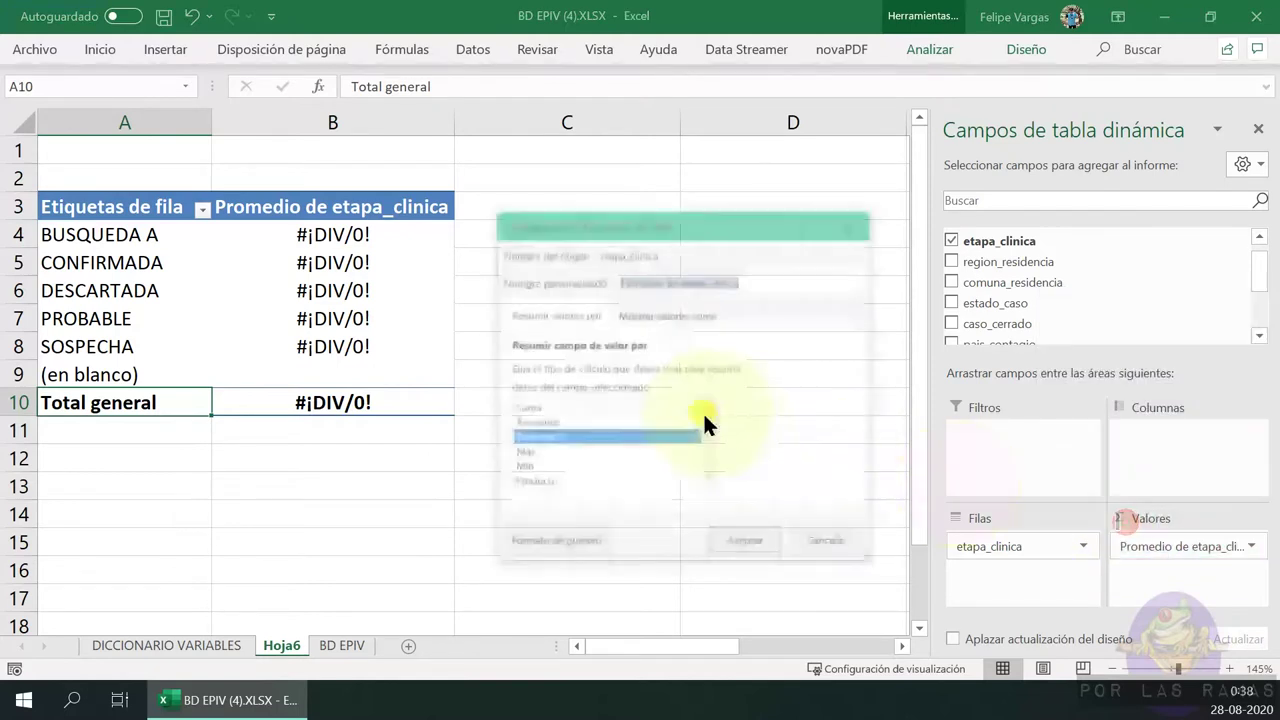
pyautogui.click(545, 450)
pyautogui.click(743, 537)
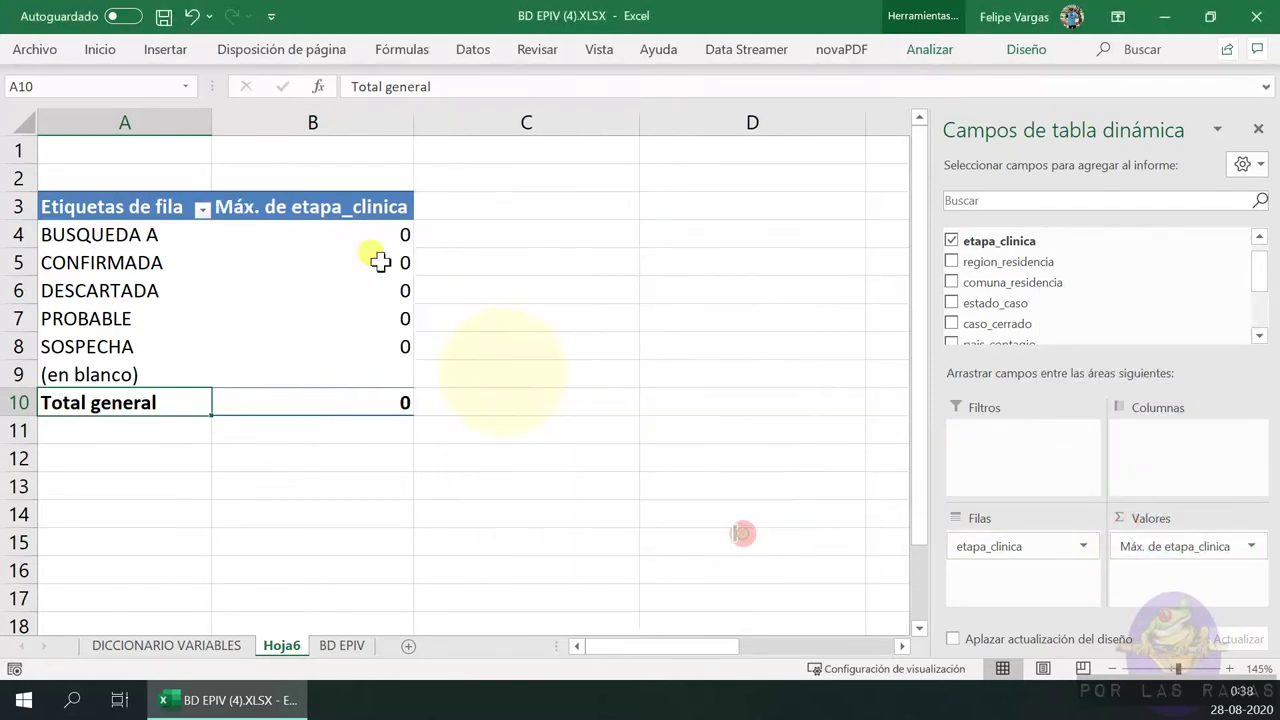
pyautogui.click(1200, 546)
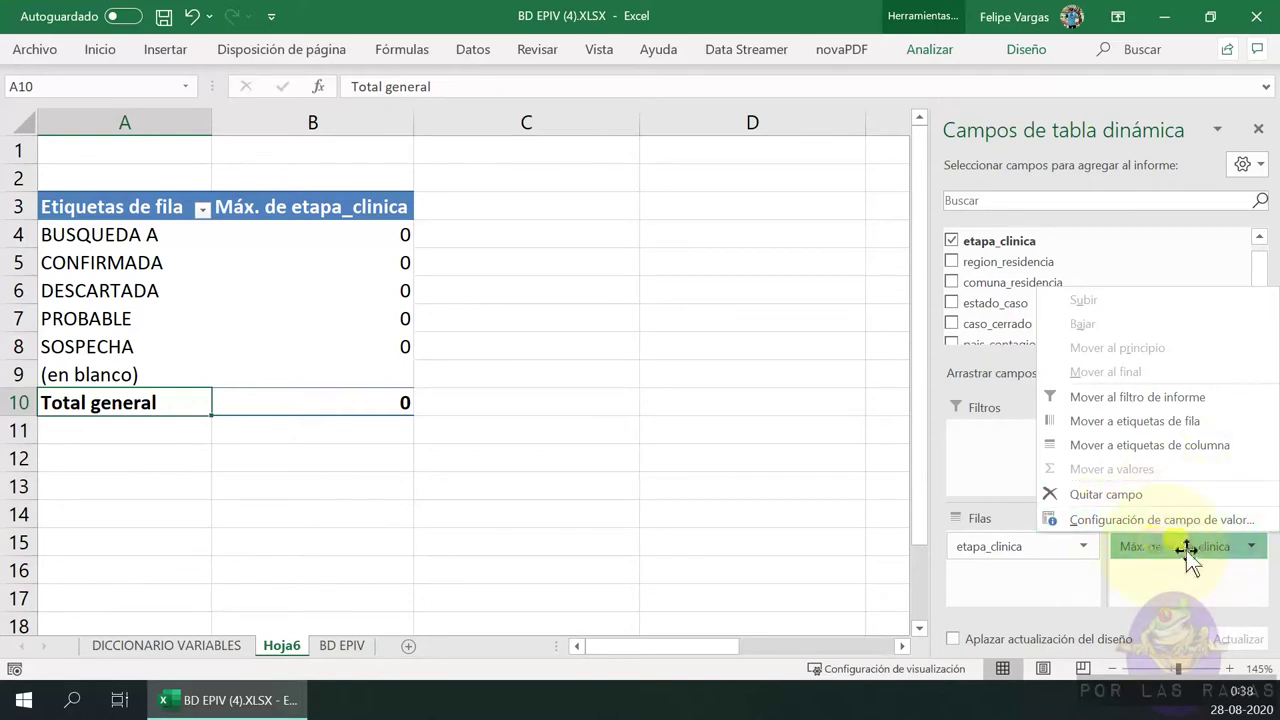
# Copy the five stage labels from A4:A8 into D3:D7 and fit column D
pyautogui.click(680, 240)
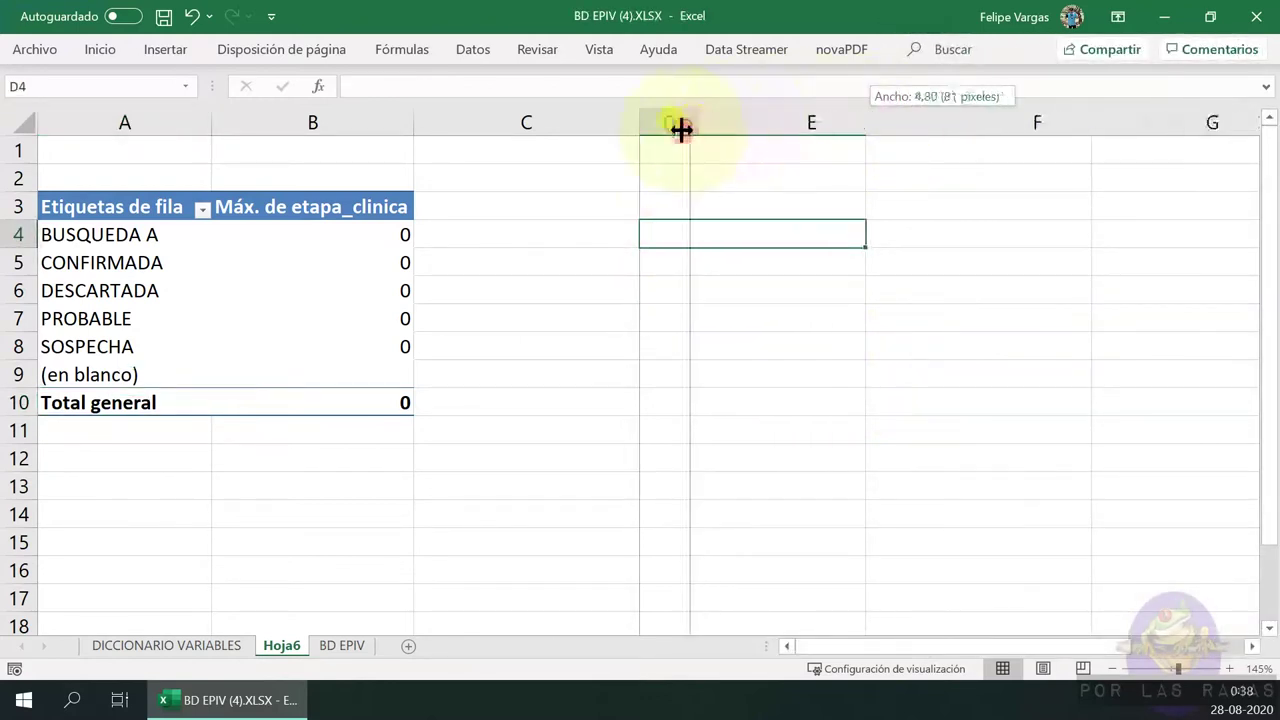
pyautogui.moveTo(870, 117); pyautogui.dragTo(714, 118)
pyautogui.moveTo(938, 124); pyautogui.dragTo(785, 140)
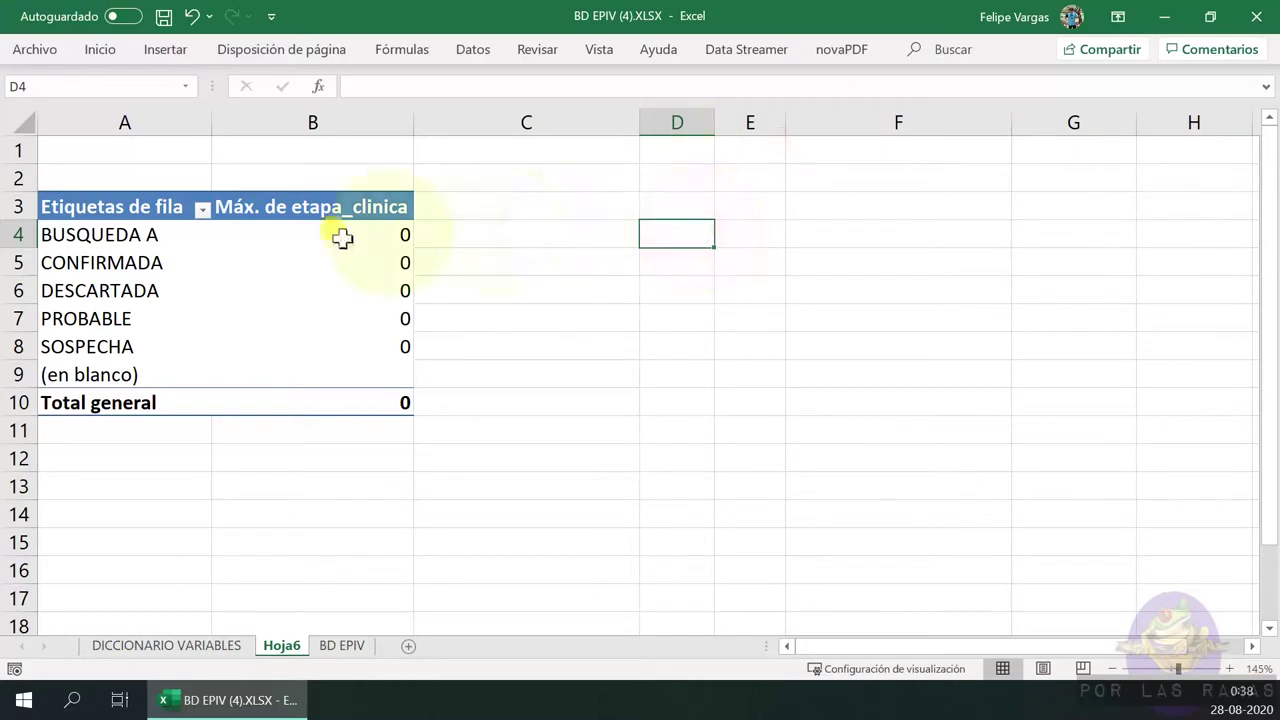
pyautogui.moveTo(143, 246)
pyautogui.mouseDown()
pyautogui.moveTo(131, 374)
pyautogui.moveTo(135, 352)
pyautogui.mouseUp()
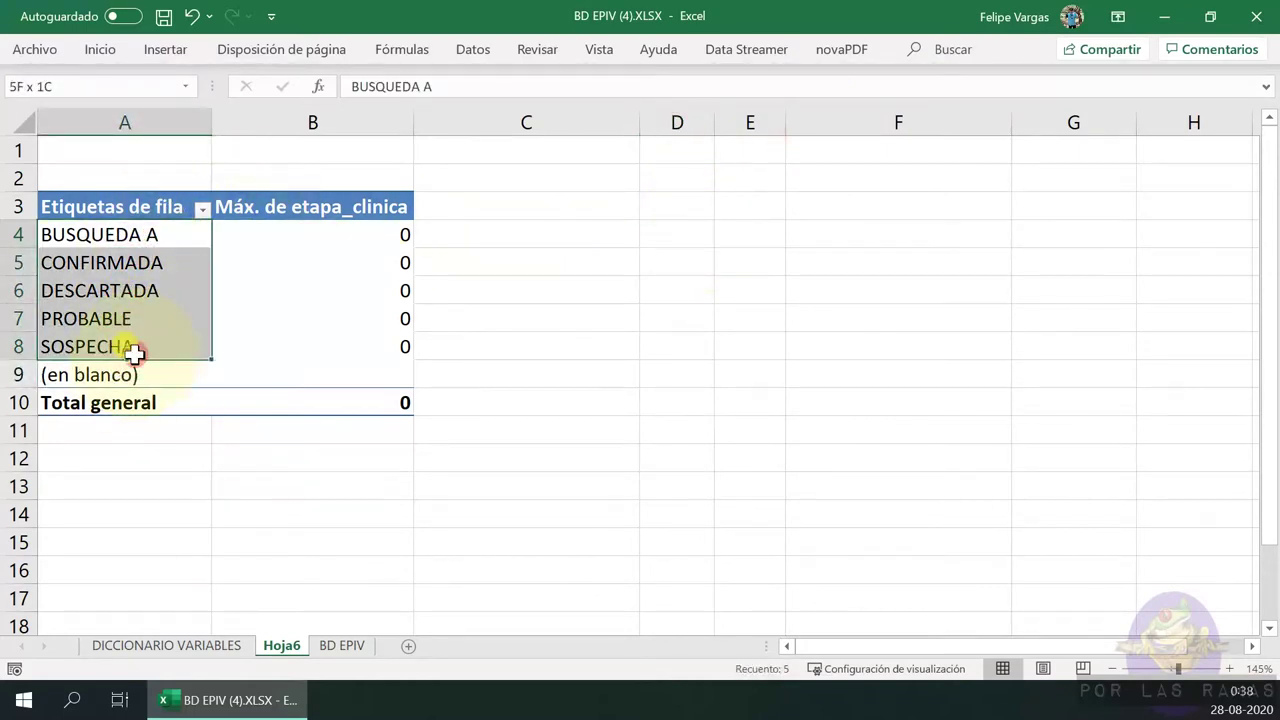
pyautogui.hotkey('ctrl', 'c')
pyautogui.click(603, 206)
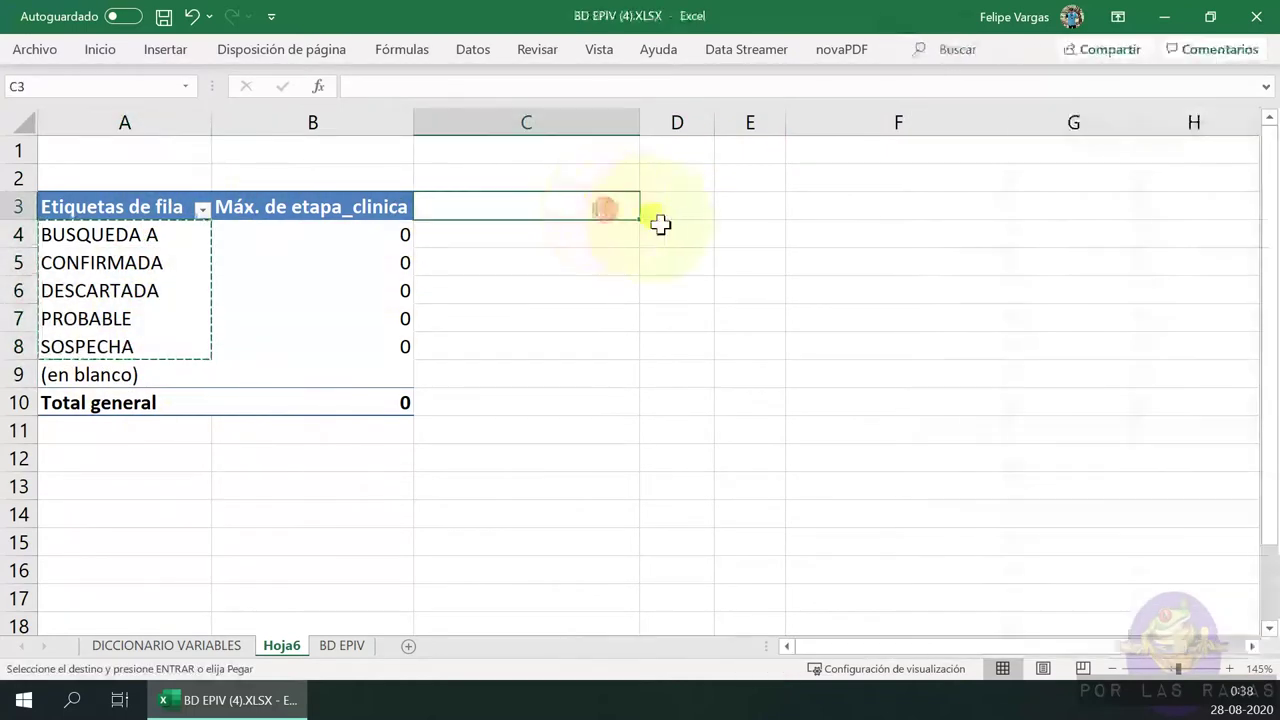
pyautogui.click(670, 205)
pyautogui.hotkey('ctrl', 'v')
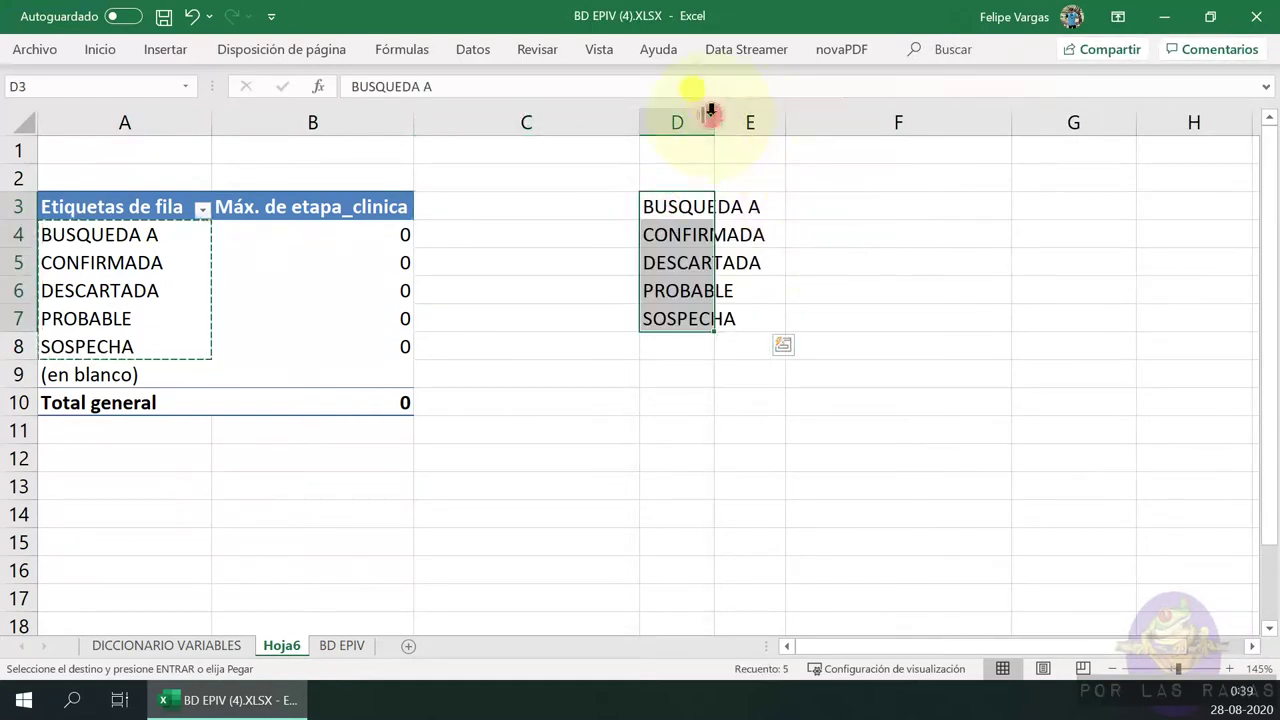
pyautogui.doubleClick(713, 118)
# Number the stages 1 to 5 in E3:E7 by typing 1–3 and filling down
pyautogui.click(804, 201)
pyautogui.write('1')
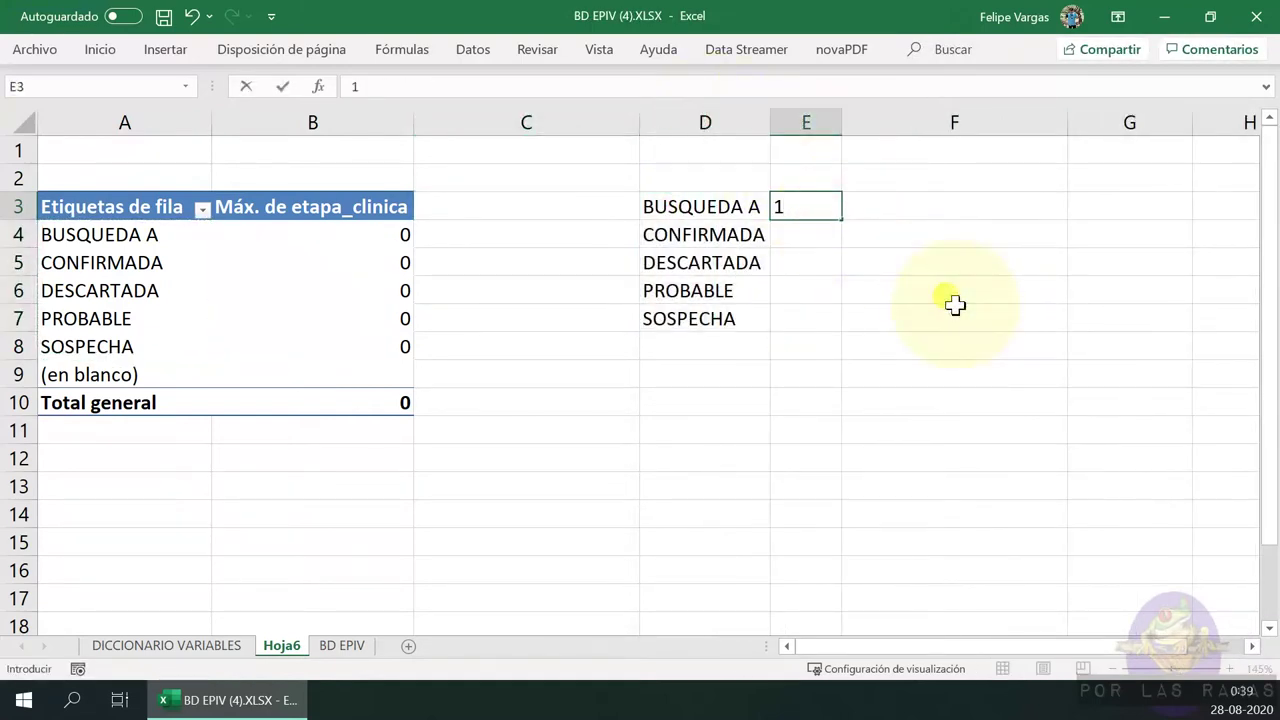
pyautogui.press('Return')
pyautogui.write('}')
pyautogui.write('2')
pyautogui.press('Return')
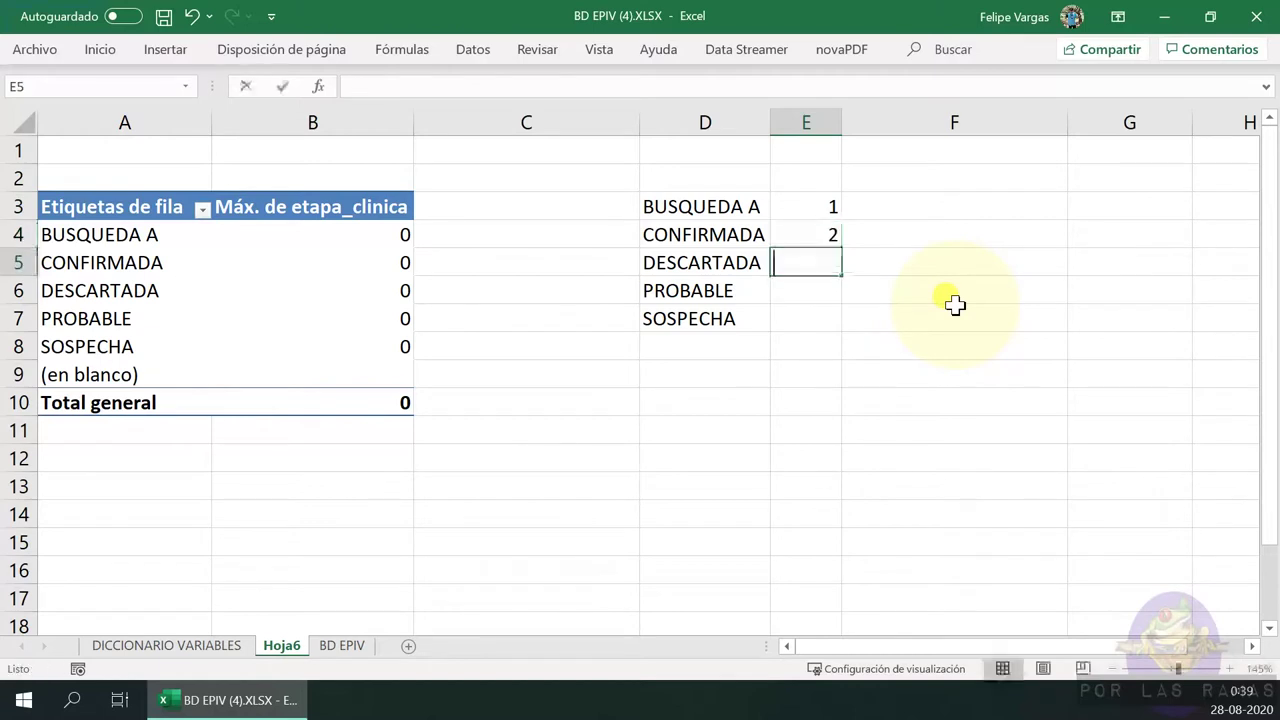
pyautogui.write('3')
pyautogui.press('Return')
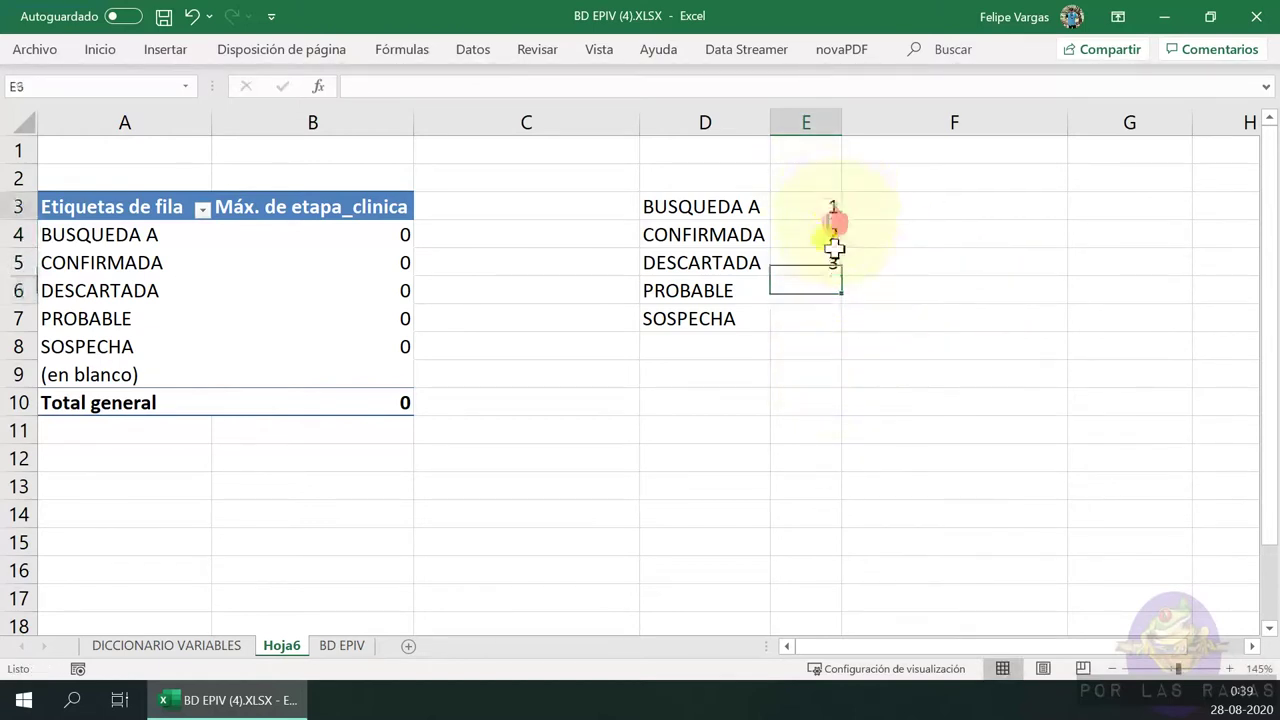
pyautogui.moveTo(832, 206)
pyautogui.mouseDown()
pyautogui.moveTo(834, 262)
pyautogui.moveTo(887, 309)
pyautogui.mouseUp()
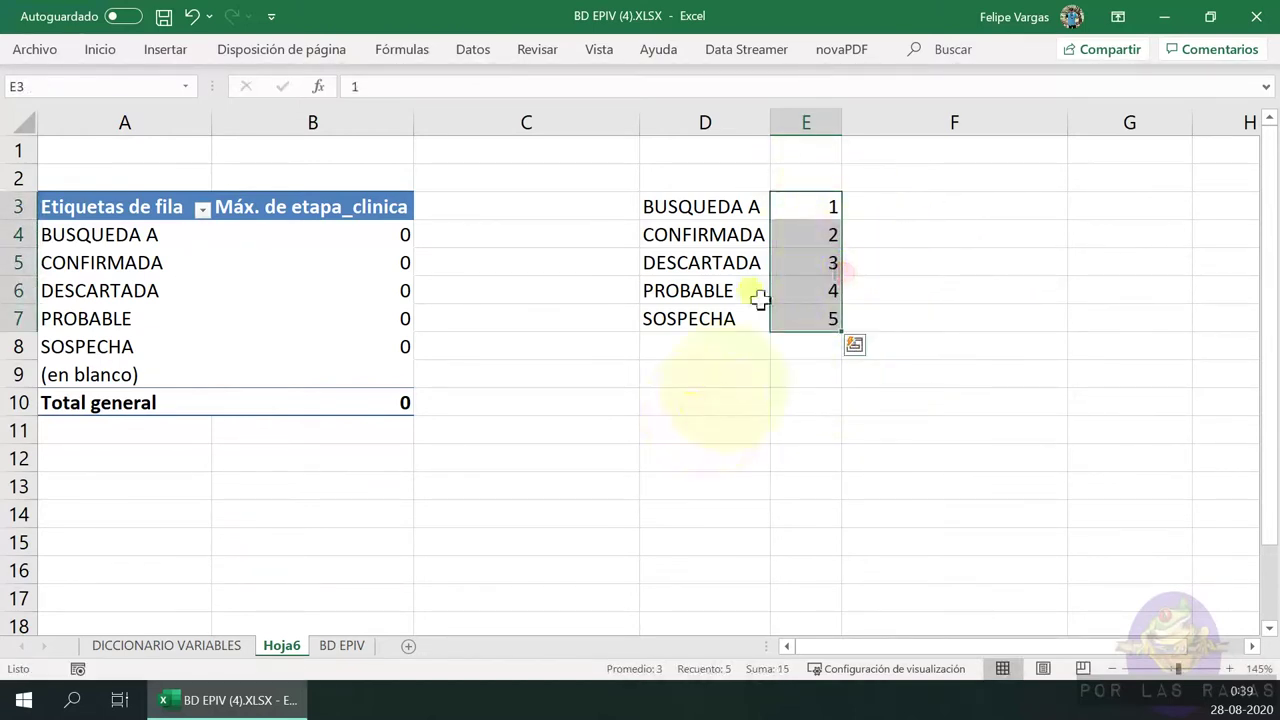
pyautogui.click(150, 206)
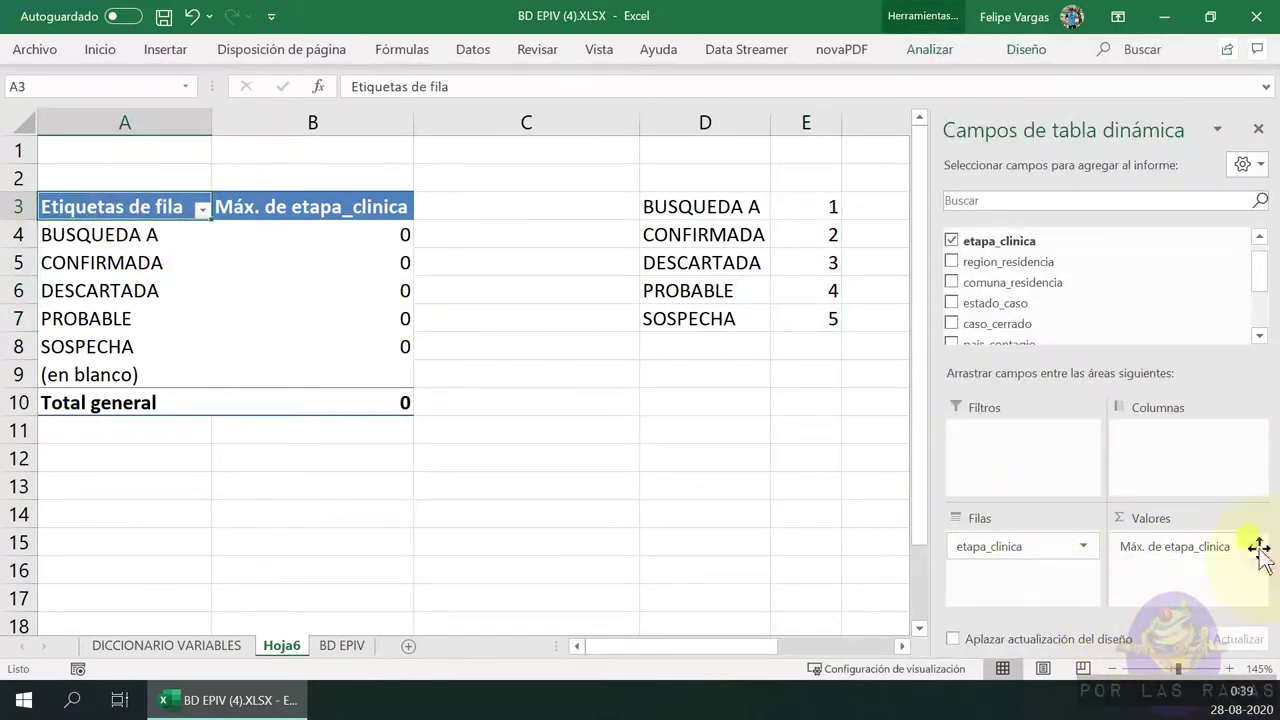
# Set the value summary to Recuento, giving 15723 to 9655 per stage and 135749 total
pyautogui.click(1224, 556)
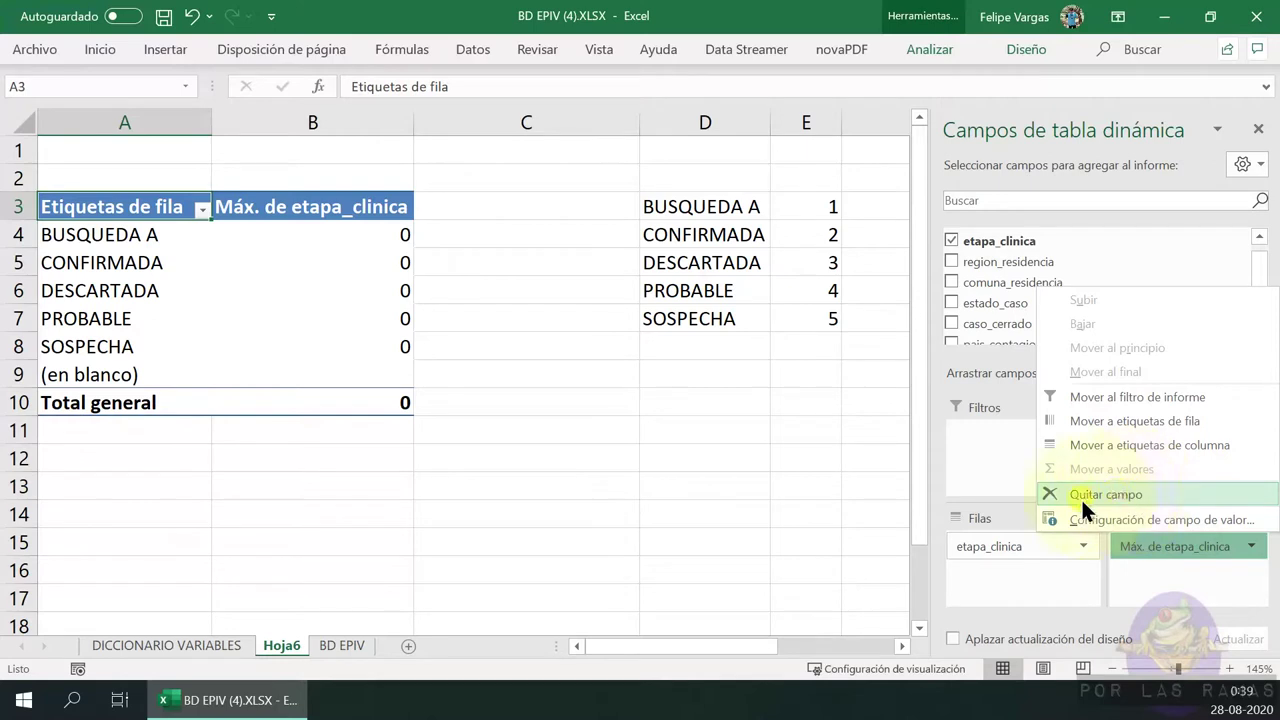
pyautogui.click(1154, 516)
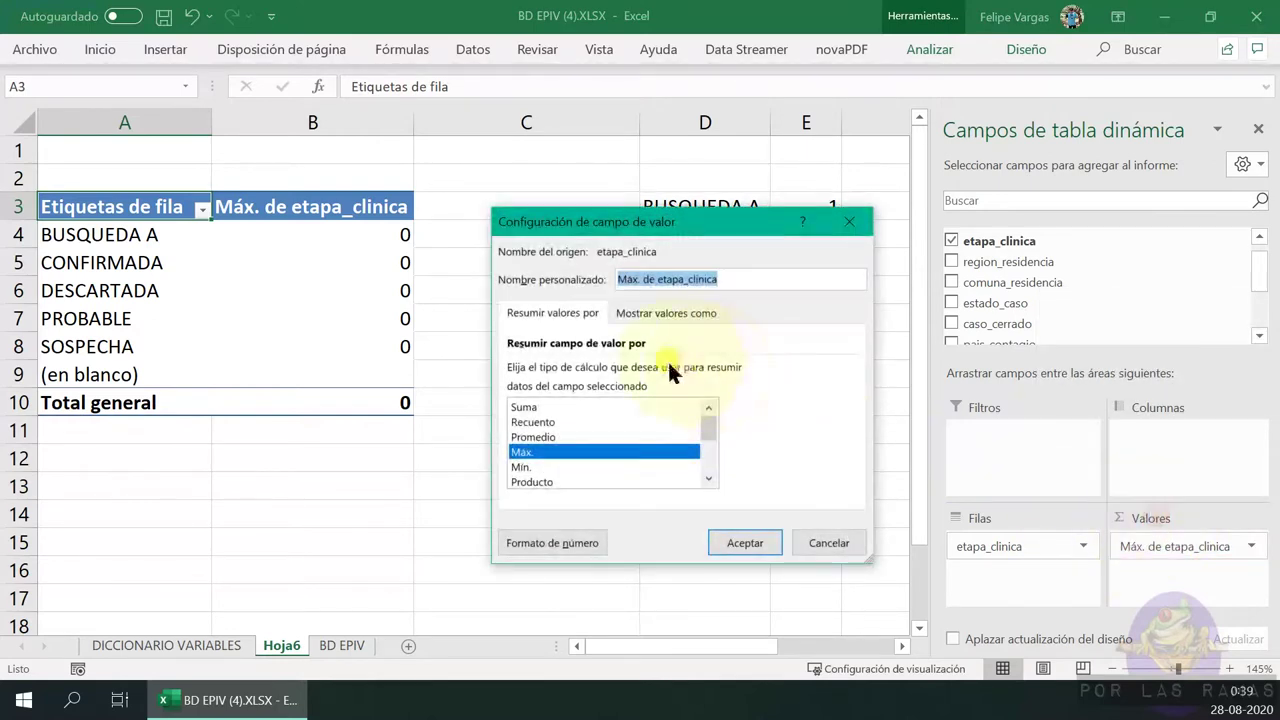
pyautogui.click(559, 410)
pyautogui.click(569, 423)
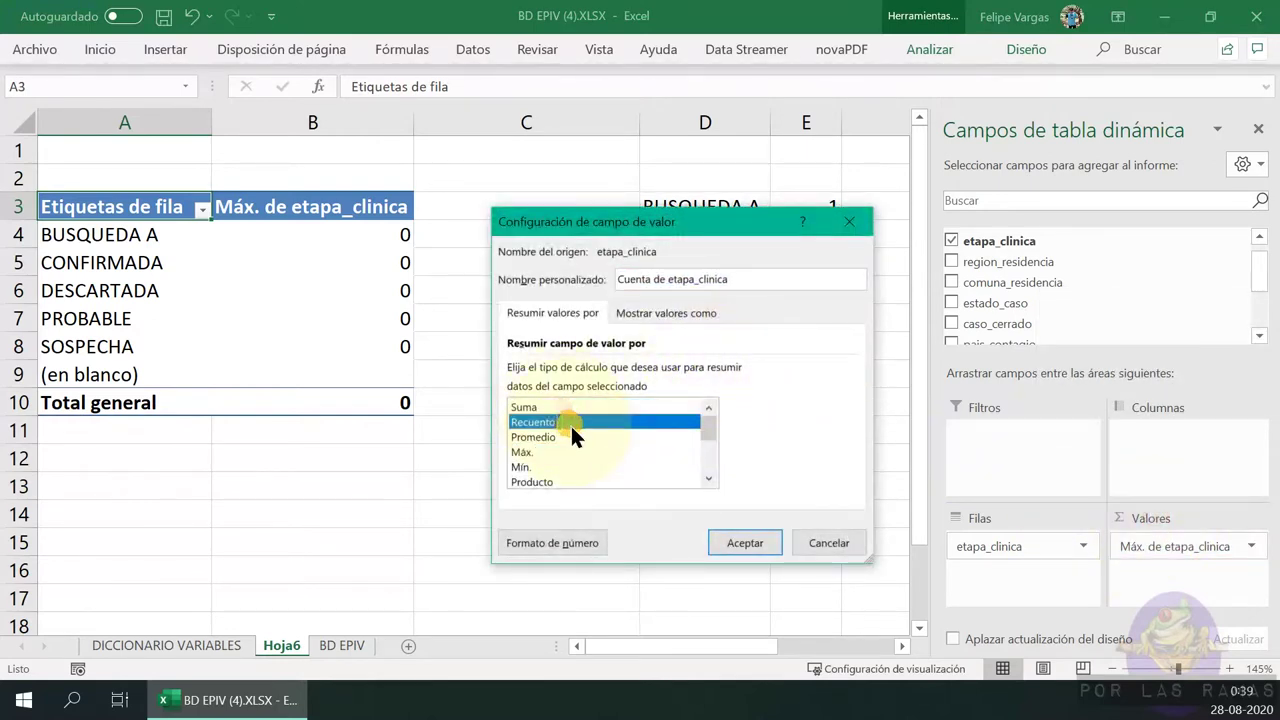
pyautogui.click(745, 541)
pyautogui.click(1224, 548)
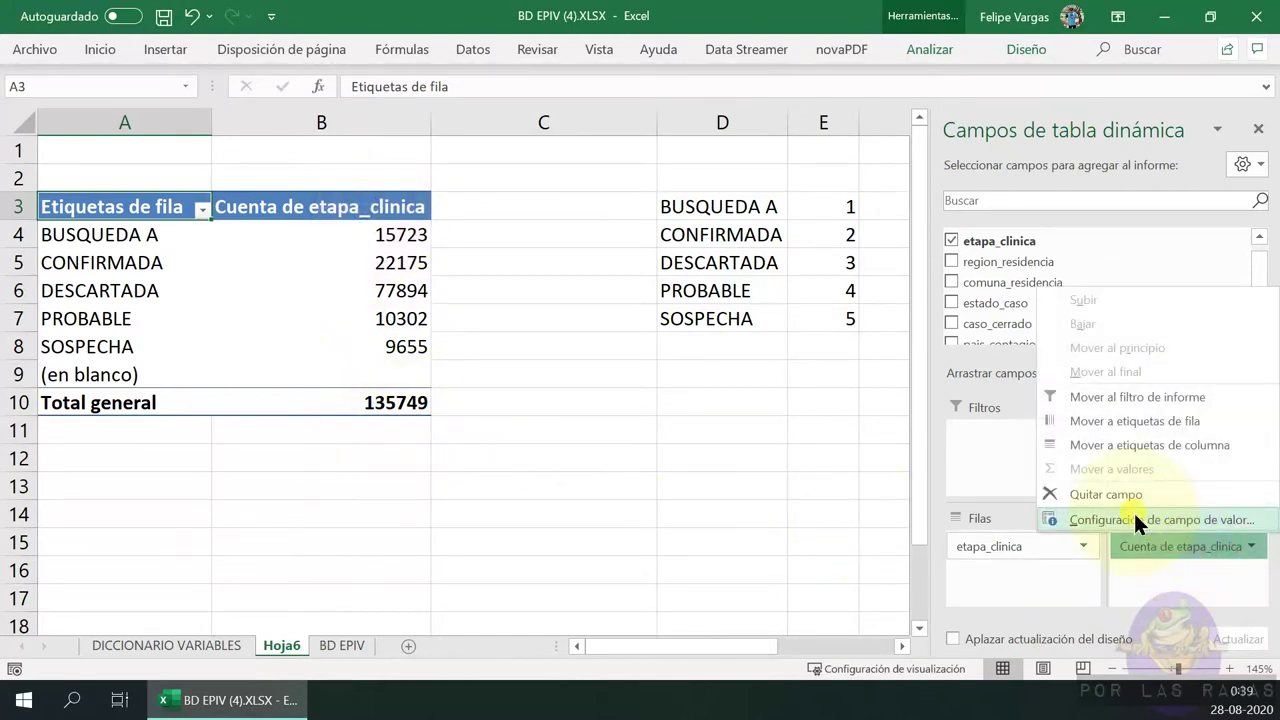
# Show the etapa_clinica counts as '% del total de columnas'
pyautogui.click(1133, 519)
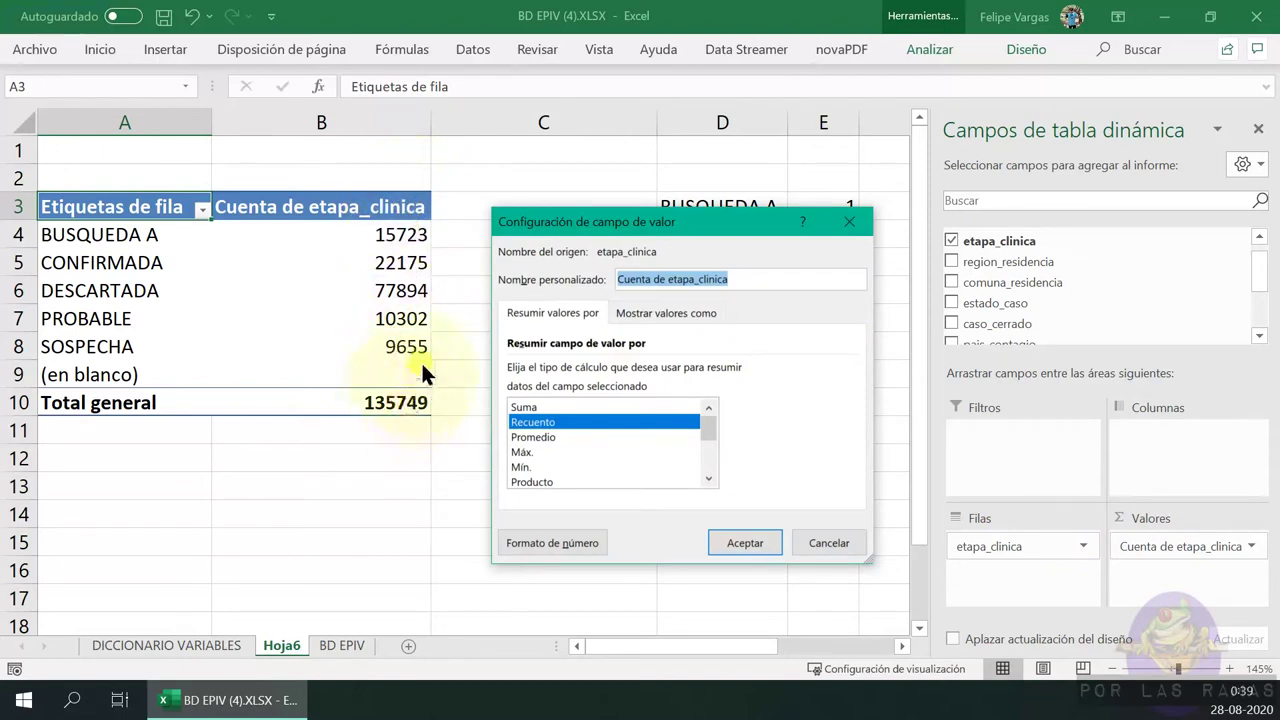
pyautogui.click(649, 315)
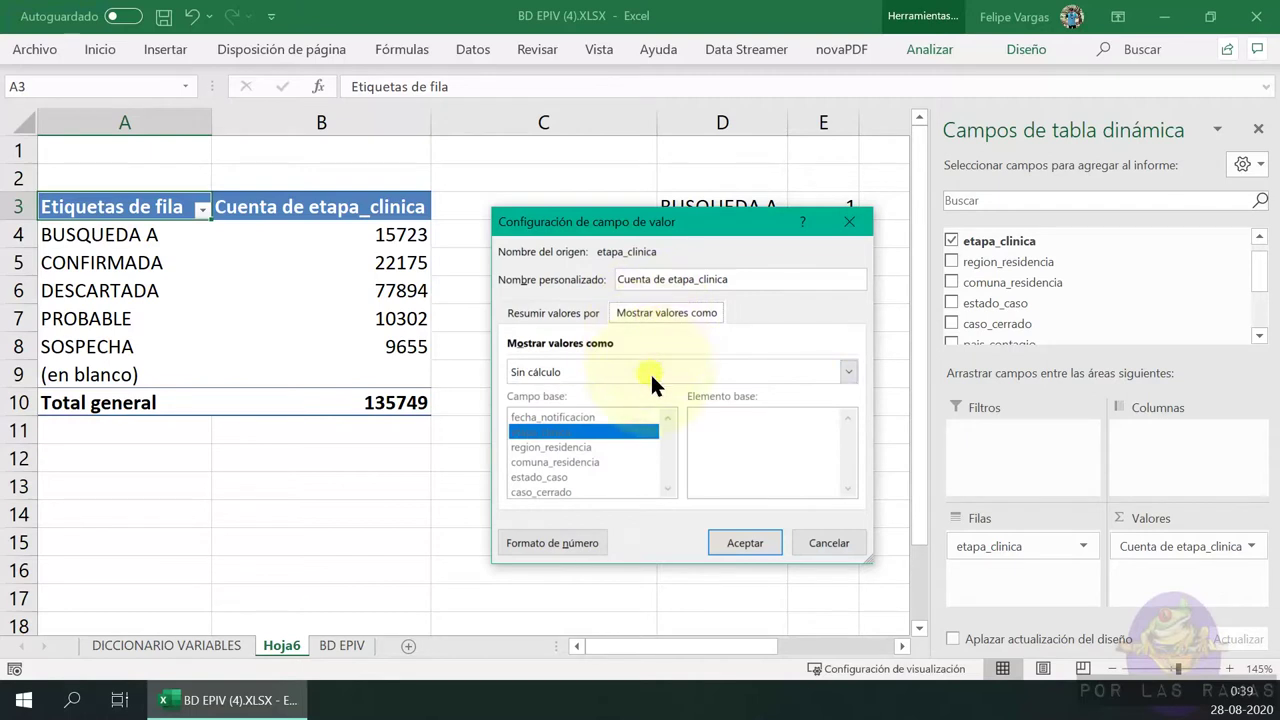
pyautogui.click(797, 372)
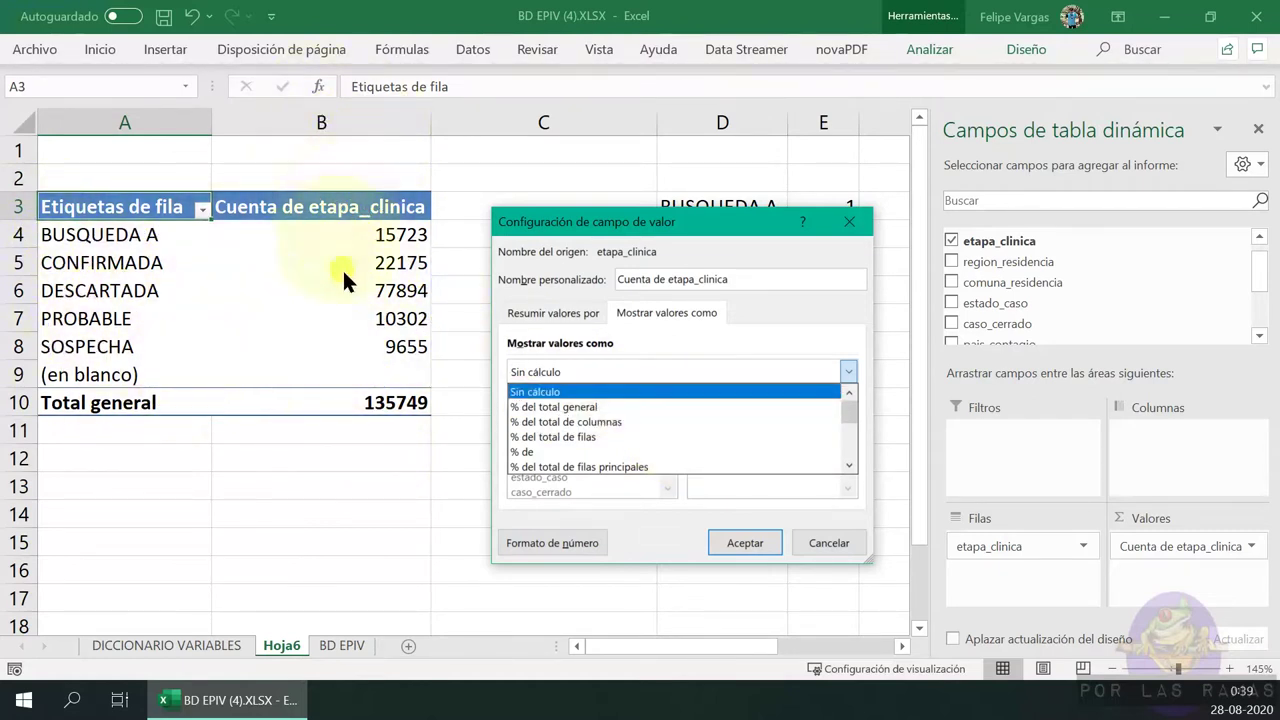
pyautogui.click(638, 424)
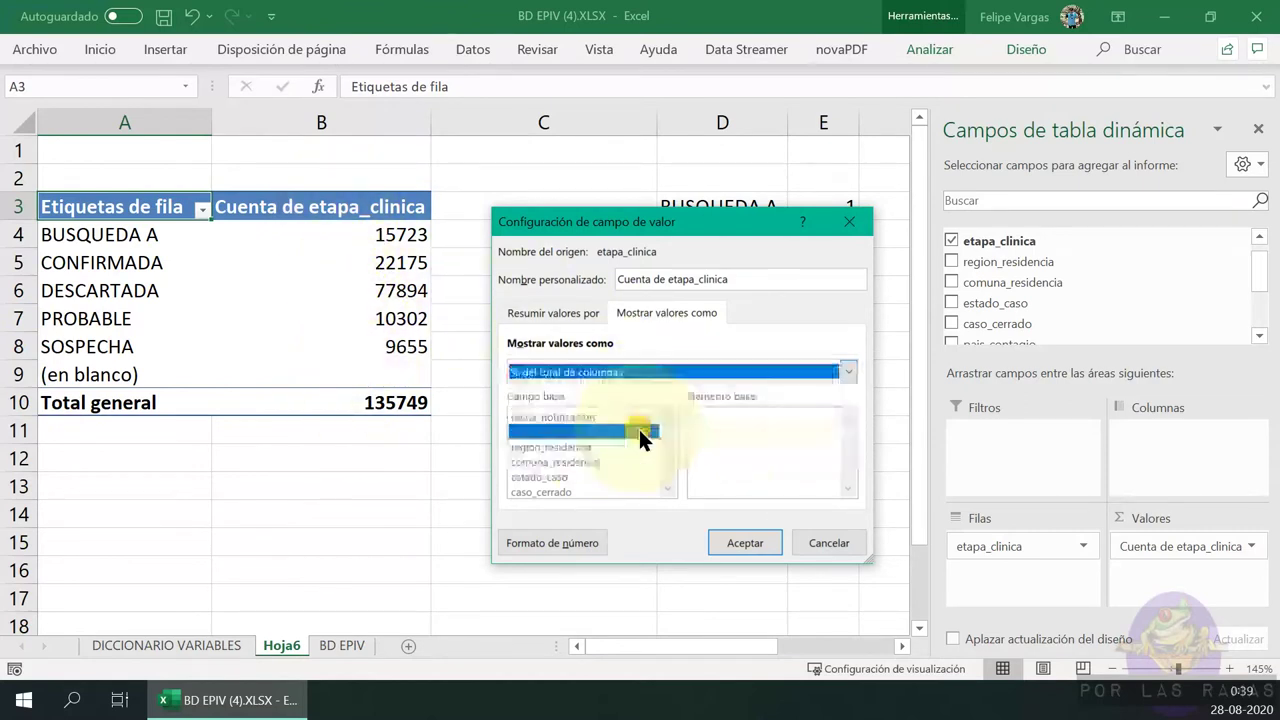
pyautogui.click(745, 538)
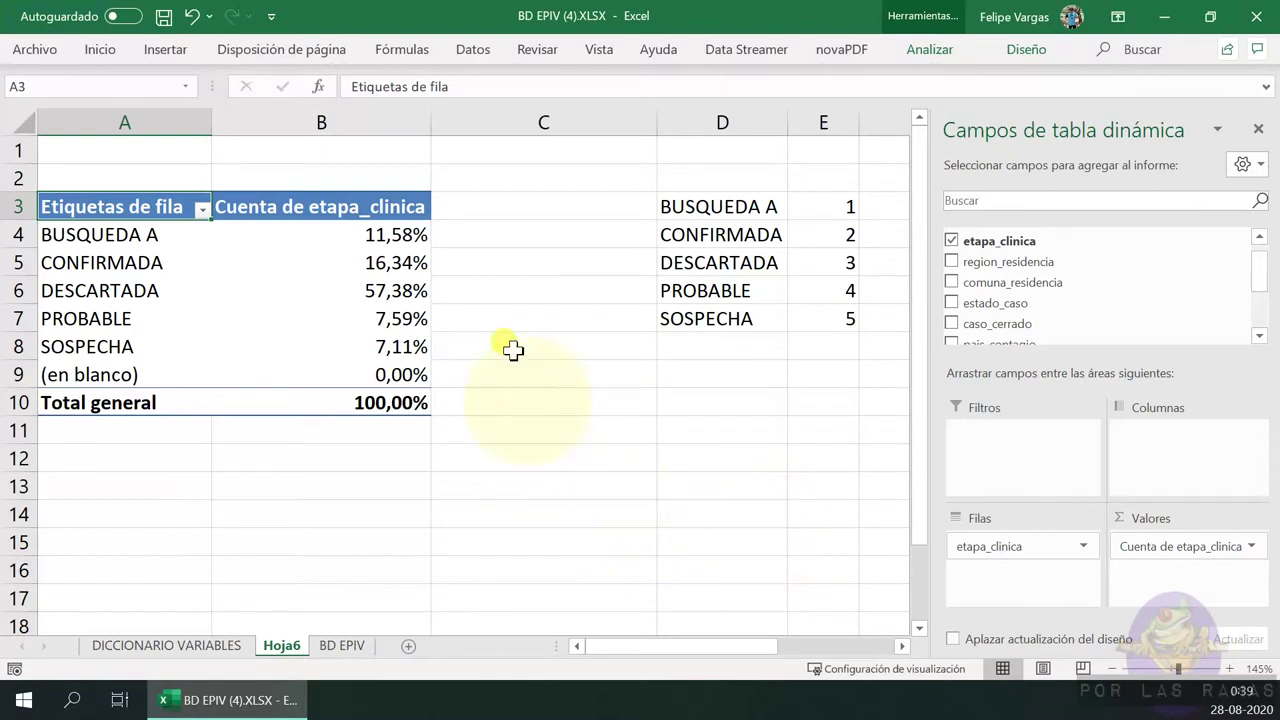
# Check each stage percentage in column B, e.g. DESCARTADA 57,38%, and the 100,00% total
pyautogui.click(410, 234)
pyautogui.click(412, 263)
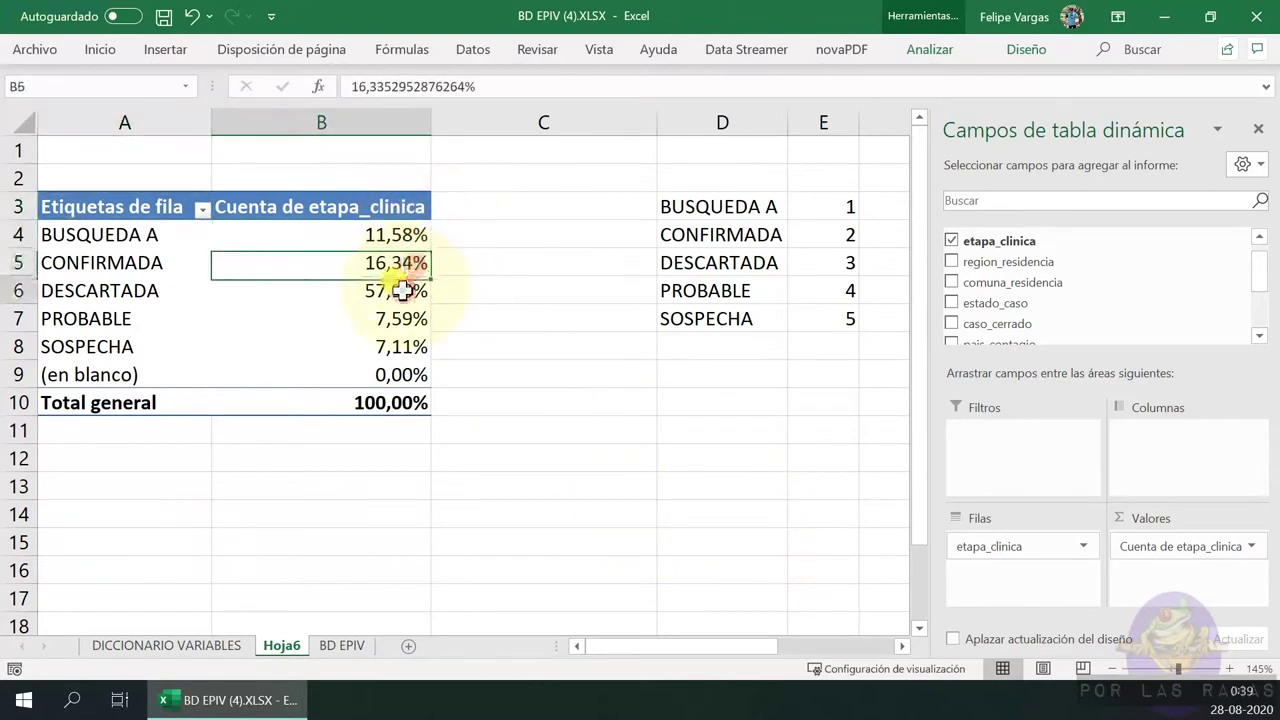
pyautogui.click(408, 291)
pyautogui.click(404, 319)
pyautogui.click(400, 347)
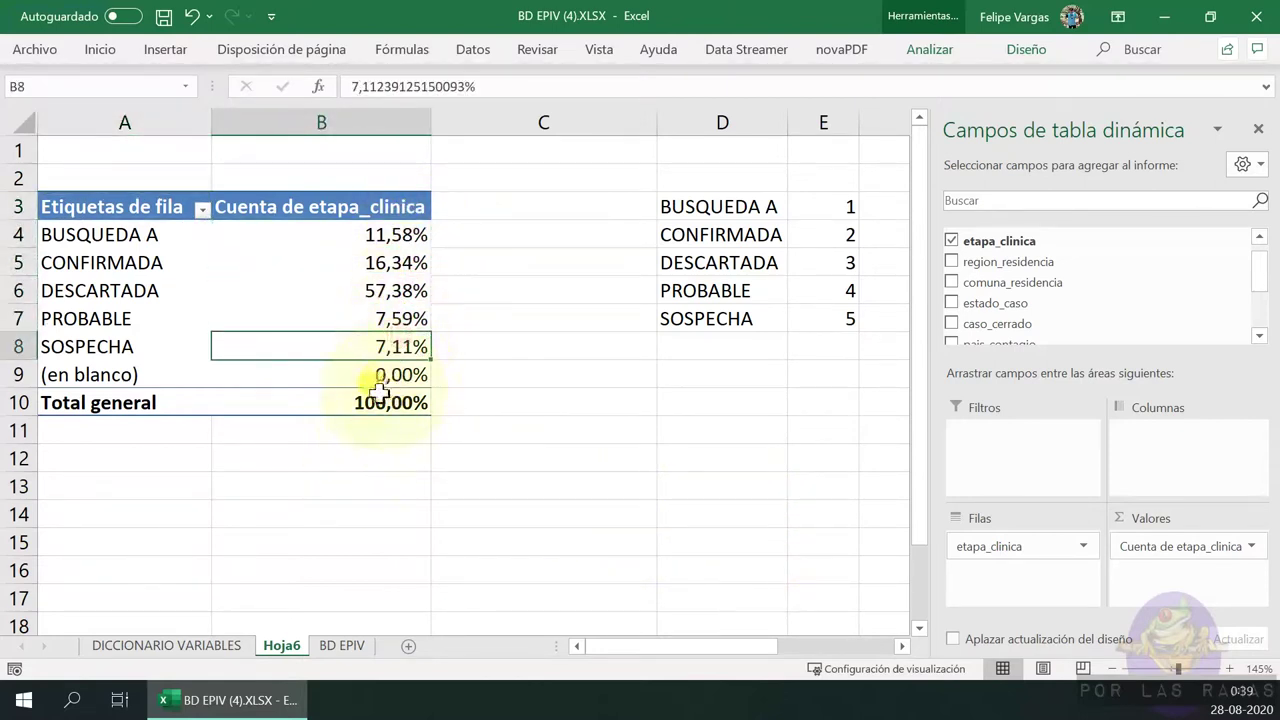
pyautogui.click(382, 400)
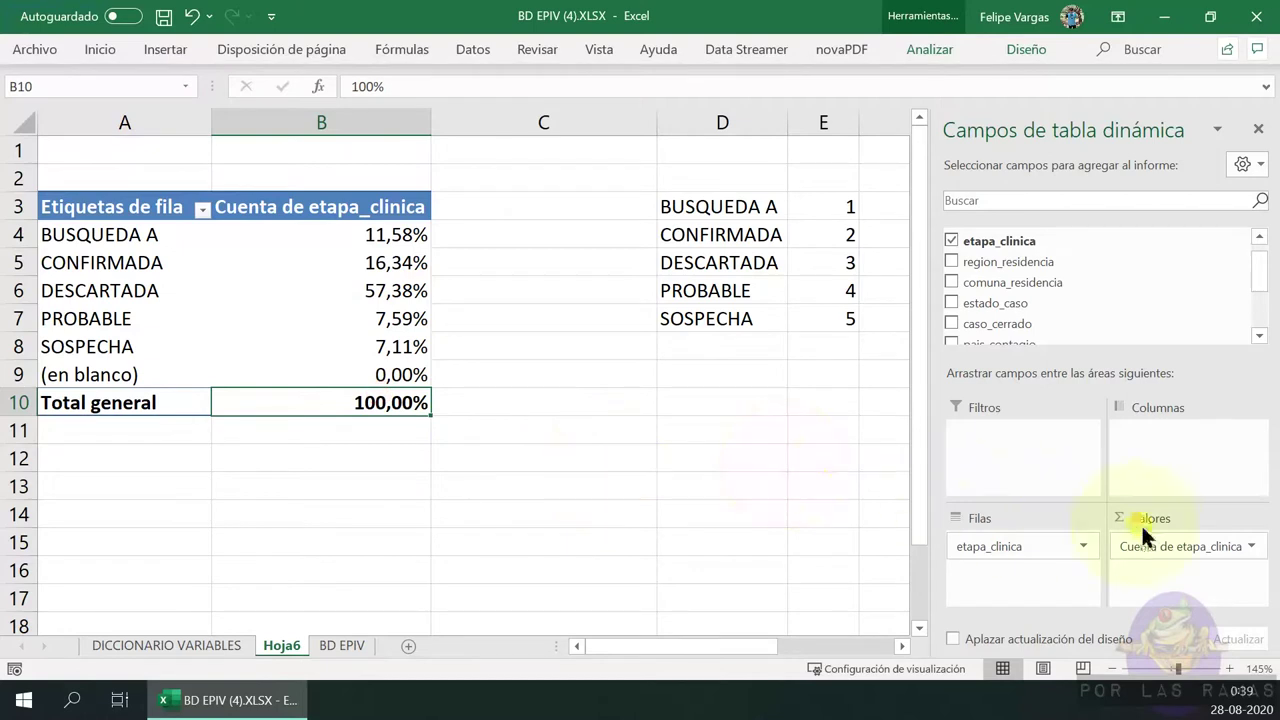
pyautogui.click(1250, 548)
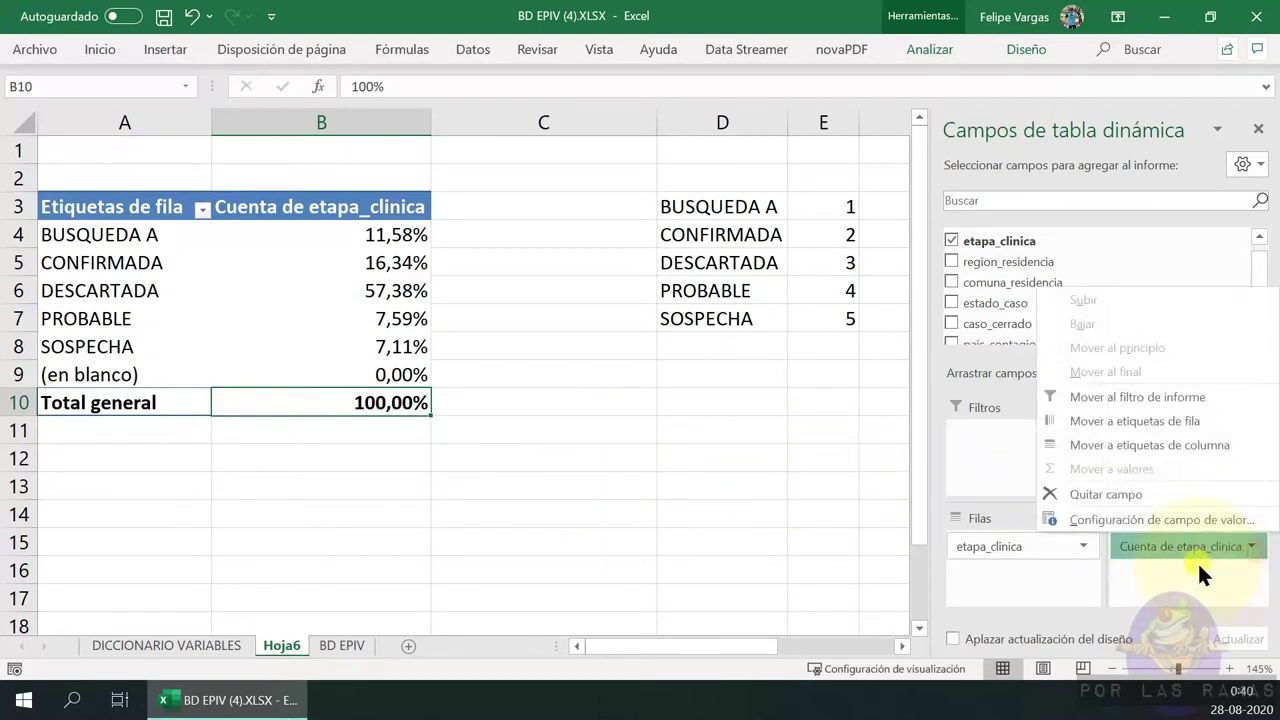
pyautogui.click(1130, 519)
pyautogui.click(665, 313)
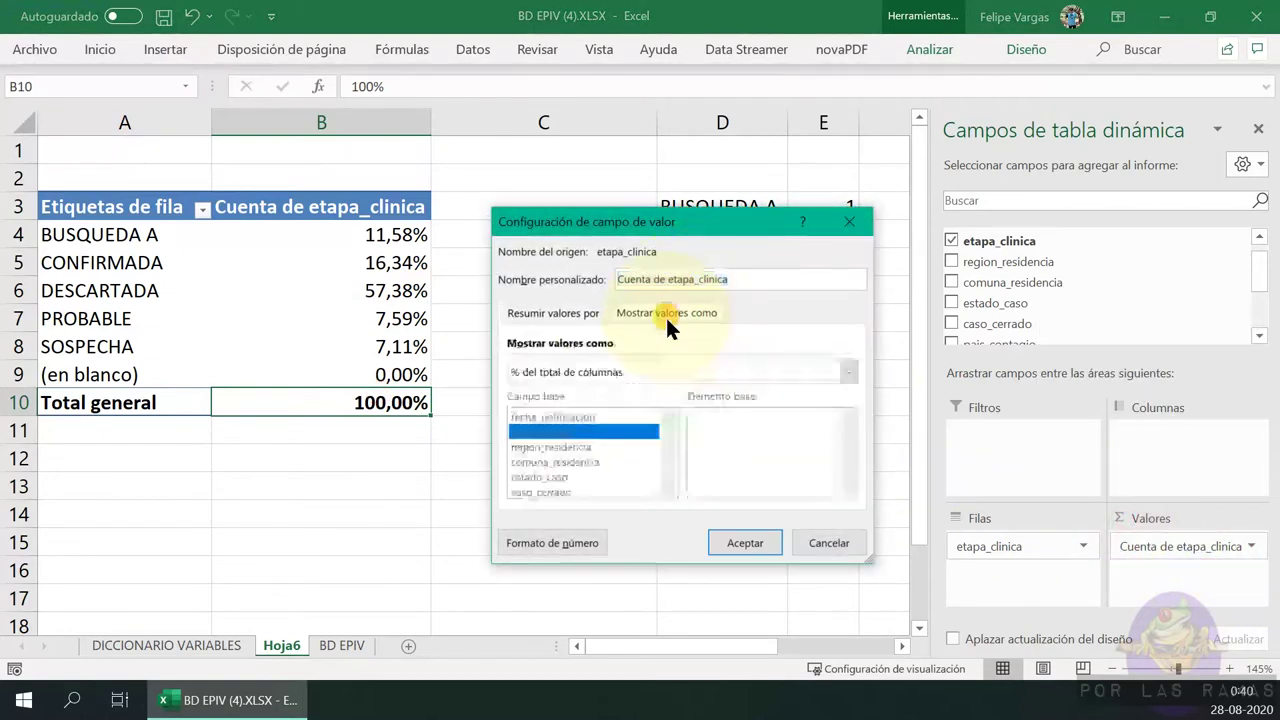
pyautogui.click(669, 374)
pyautogui.click(616, 425)
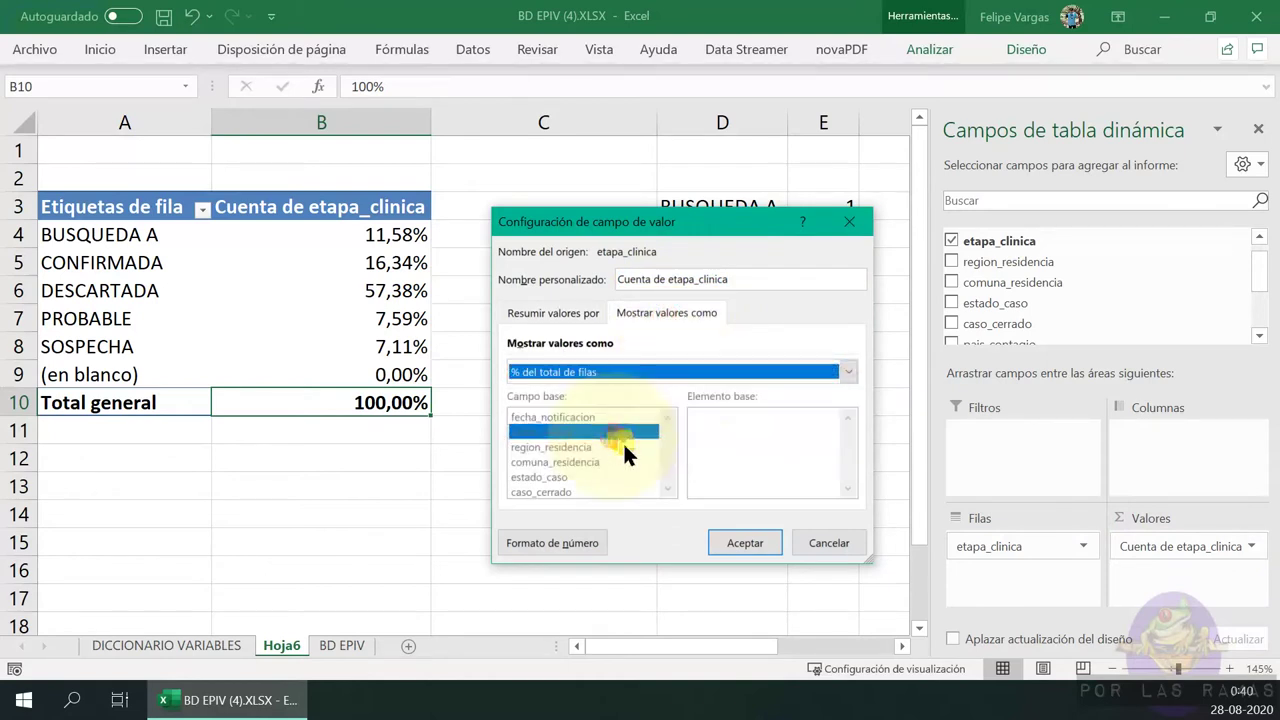
pyautogui.click(746, 541)
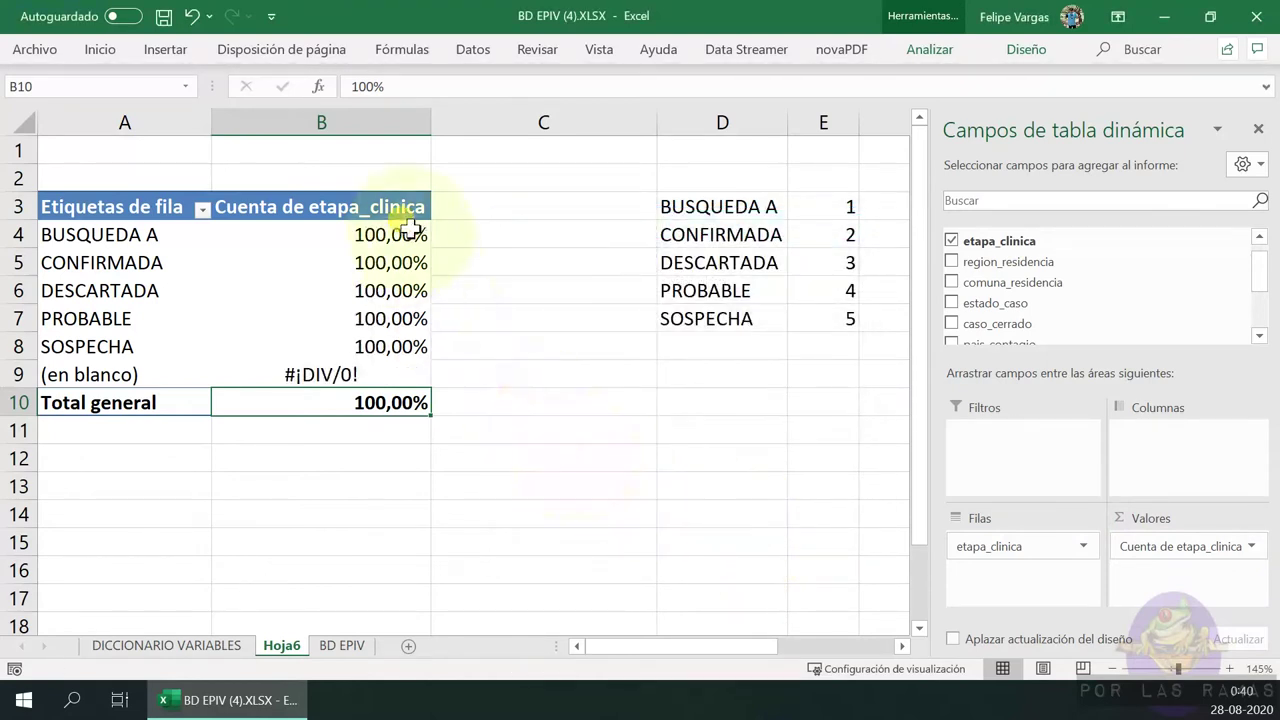
pyautogui.click(360, 235)
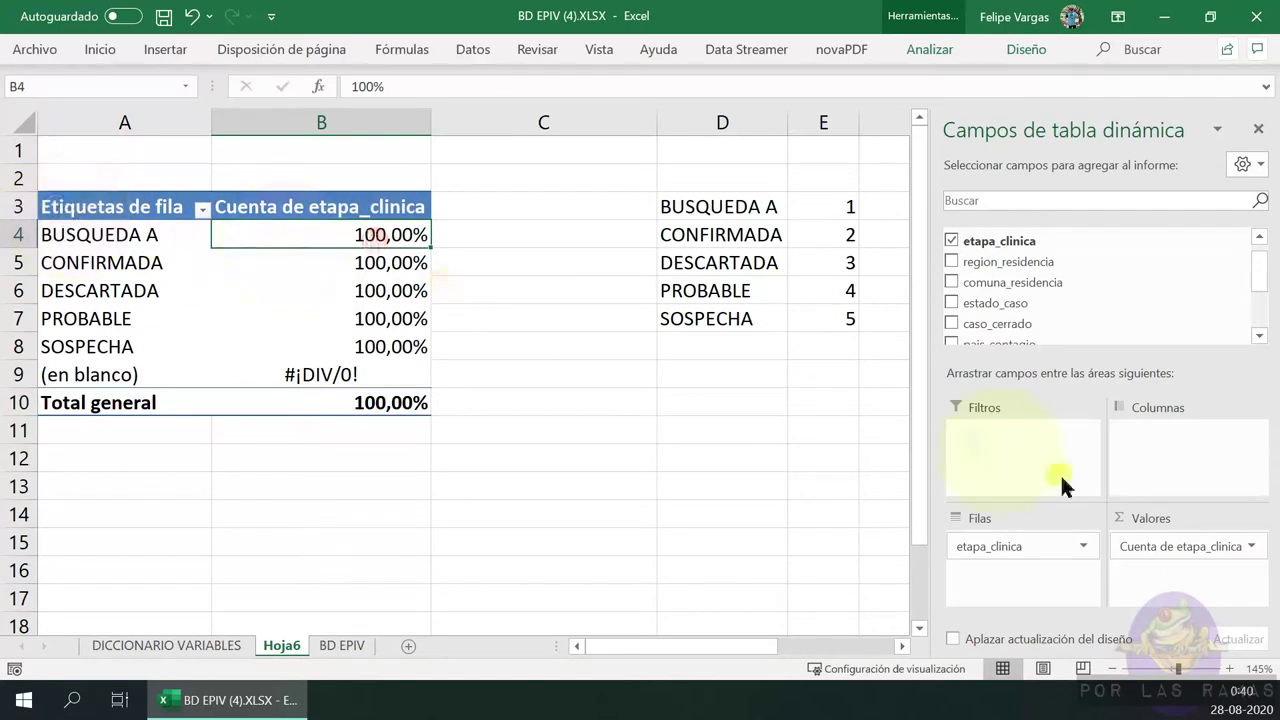
pyautogui.click(1258, 546)
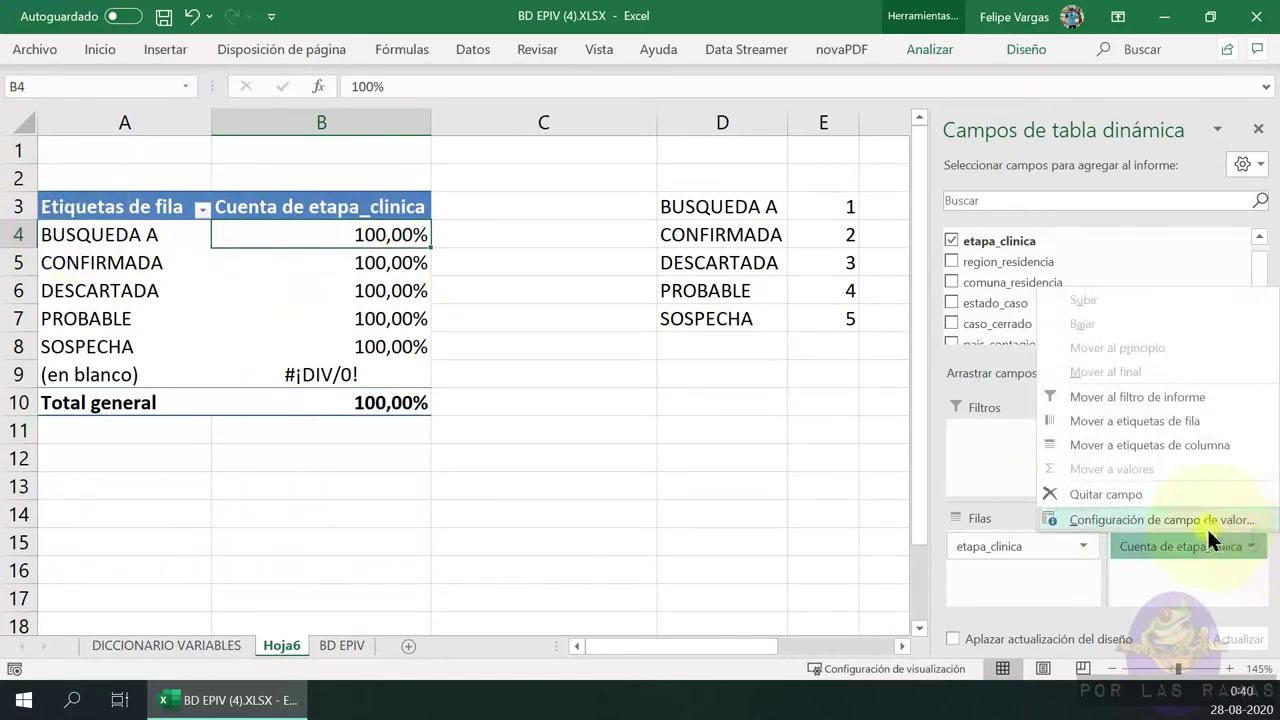
pyautogui.click(1127, 517)
pyautogui.click(689, 308)
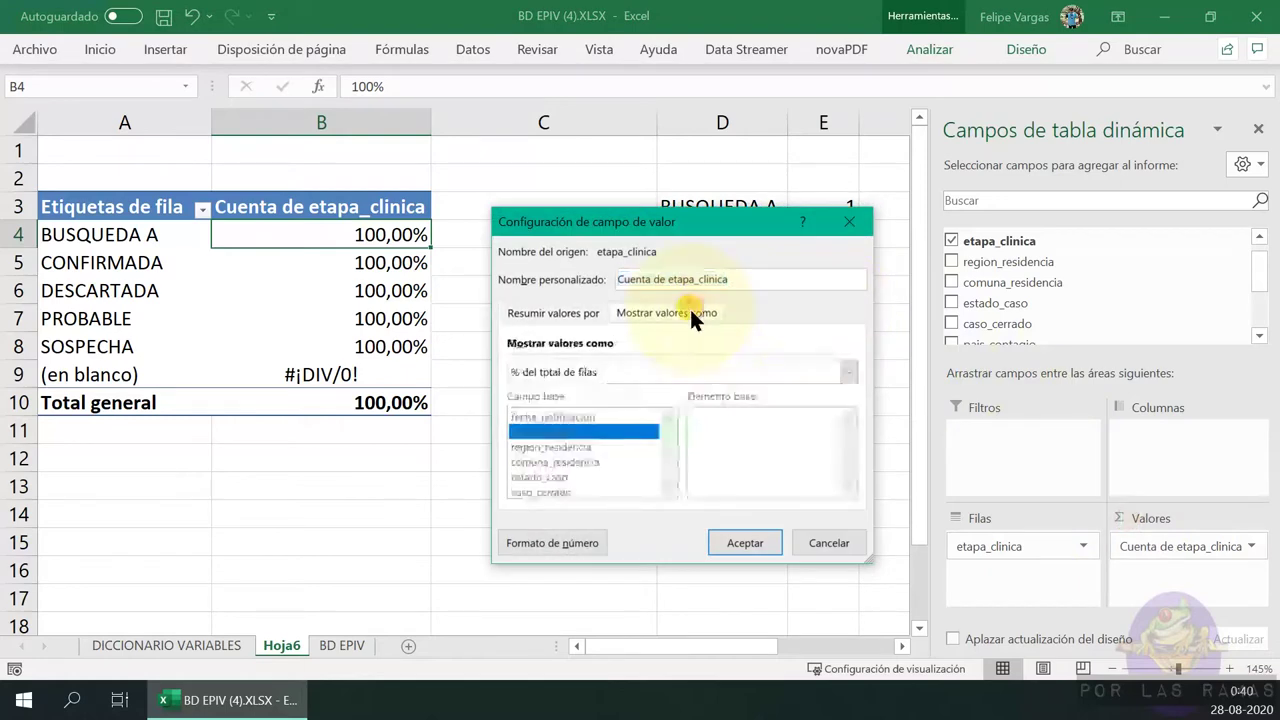
pyautogui.click(671, 373)
pyautogui.click(649, 404)
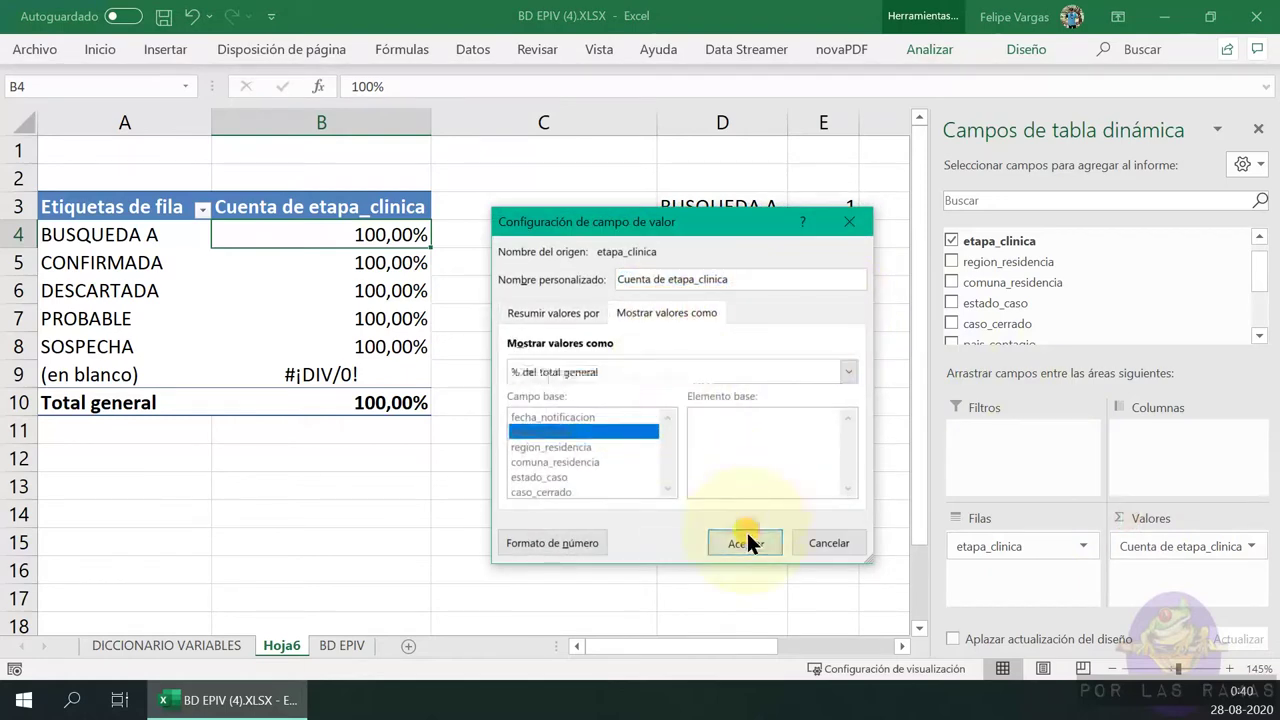
pyautogui.click(747, 537)
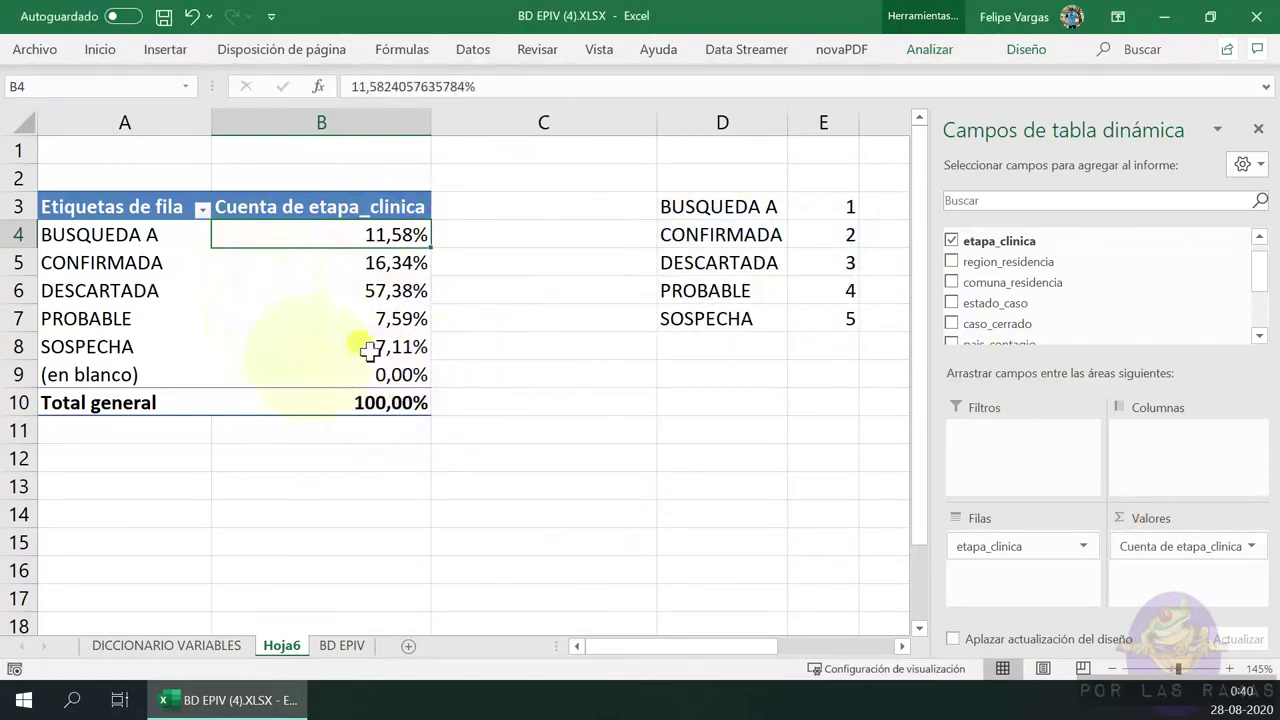
pyautogui.click(1240, 546)
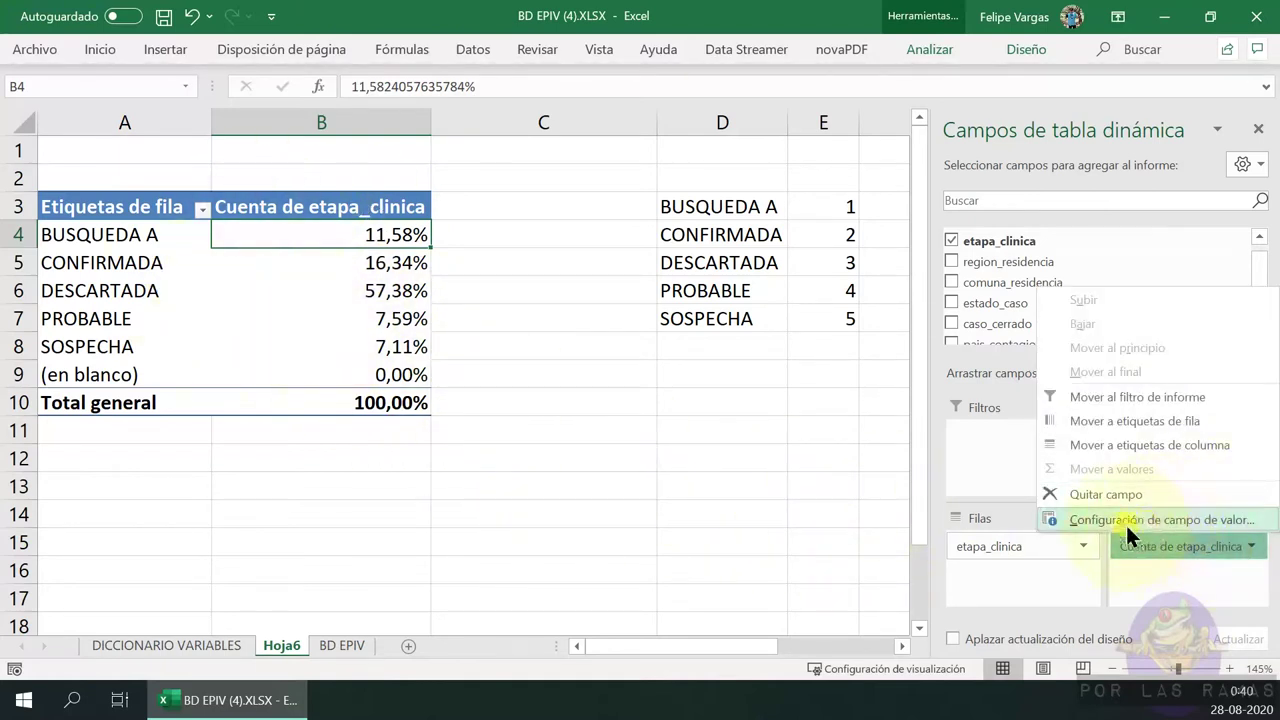
pyautogui.click(1195, 521)
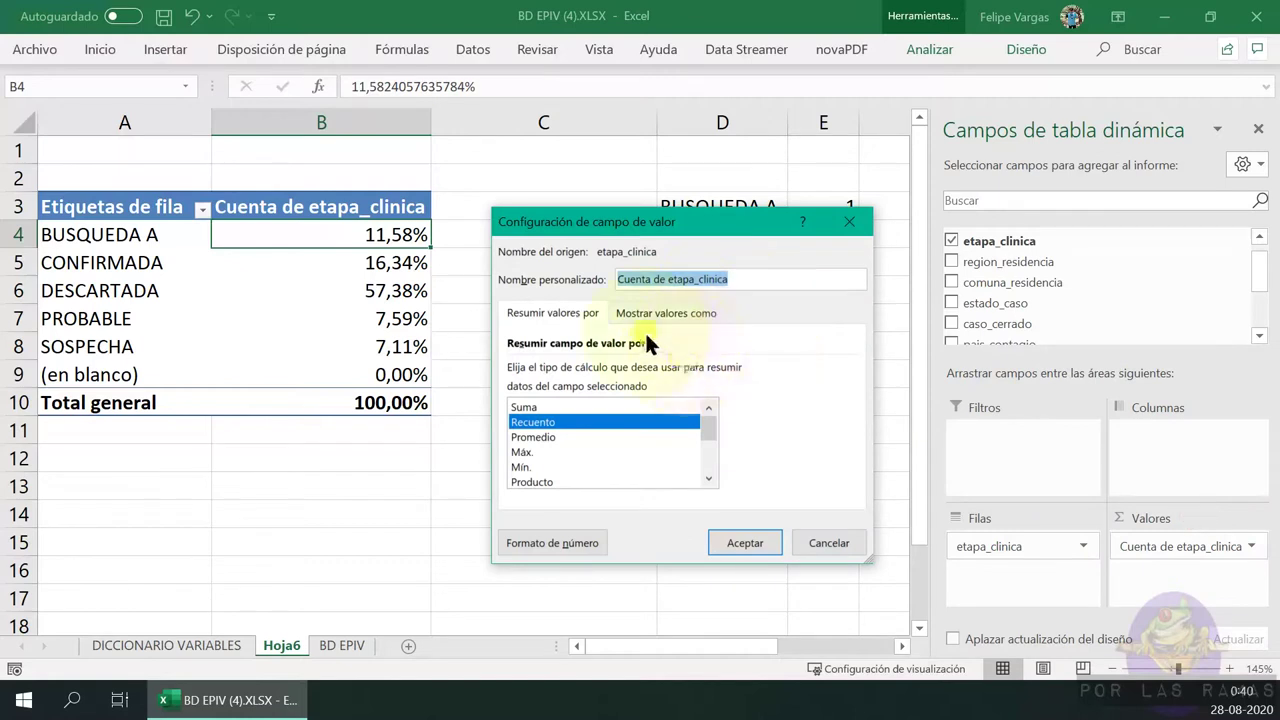
pyautogui.click(660, 313)
pyautogui.click(638, 362)
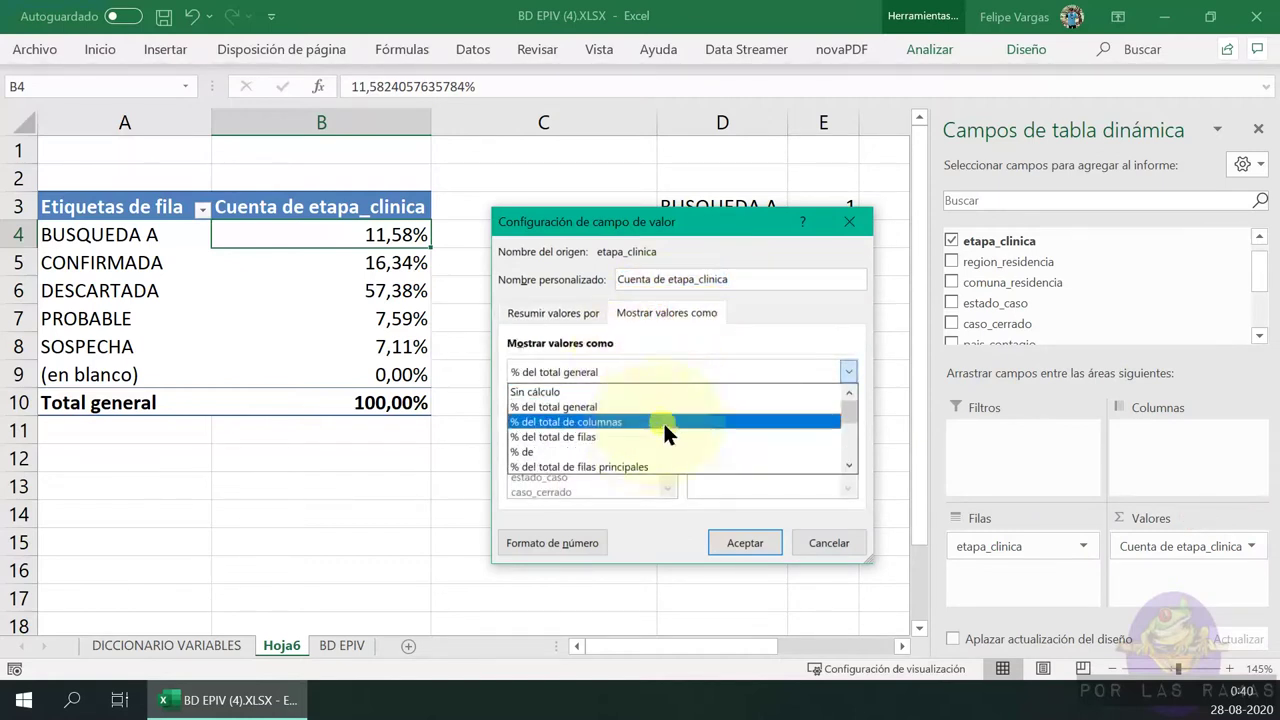
pyautogui.click(663, 421)
pyautogui.click(748, 542)
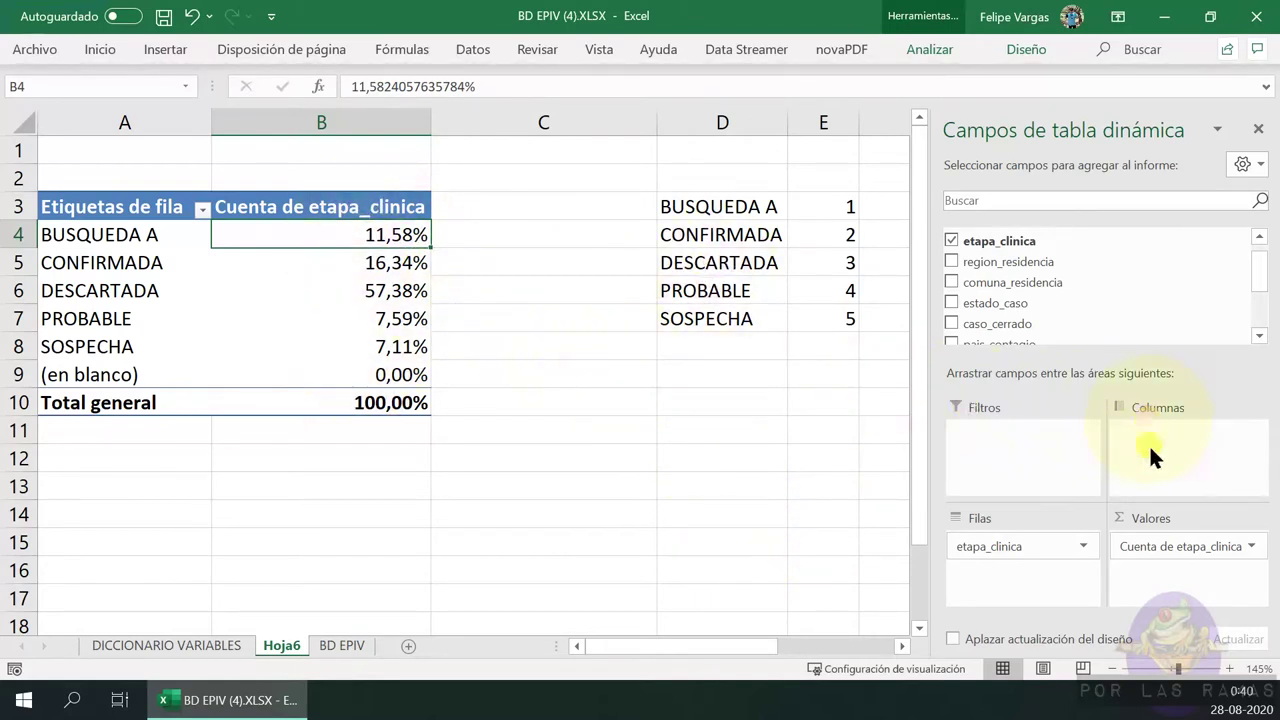
# Add etapa_clinica to Valores again as raw counts (15723 to 9655, total 135749)
pyautogui.moveTo(1000, 241); pyautogui.dragTo(1166, 590)
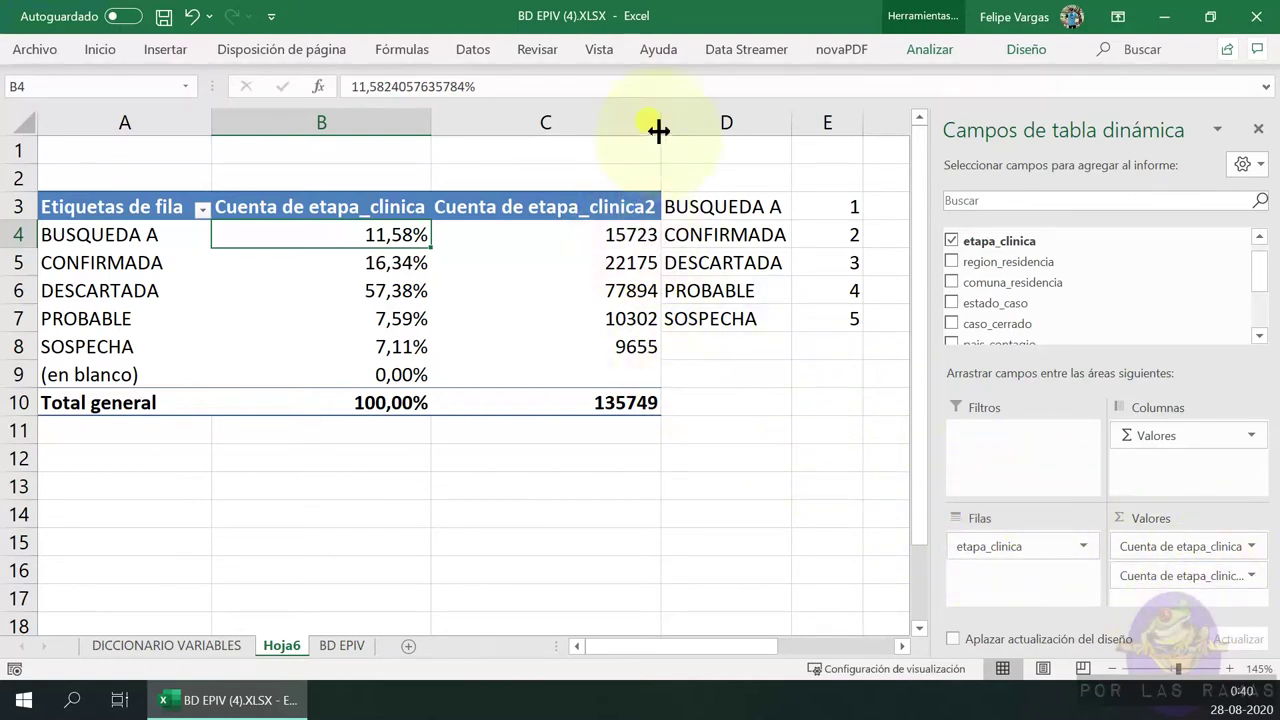
pyautogui.moveTo(625, 240); pyautogui.dragTo(625, 325)
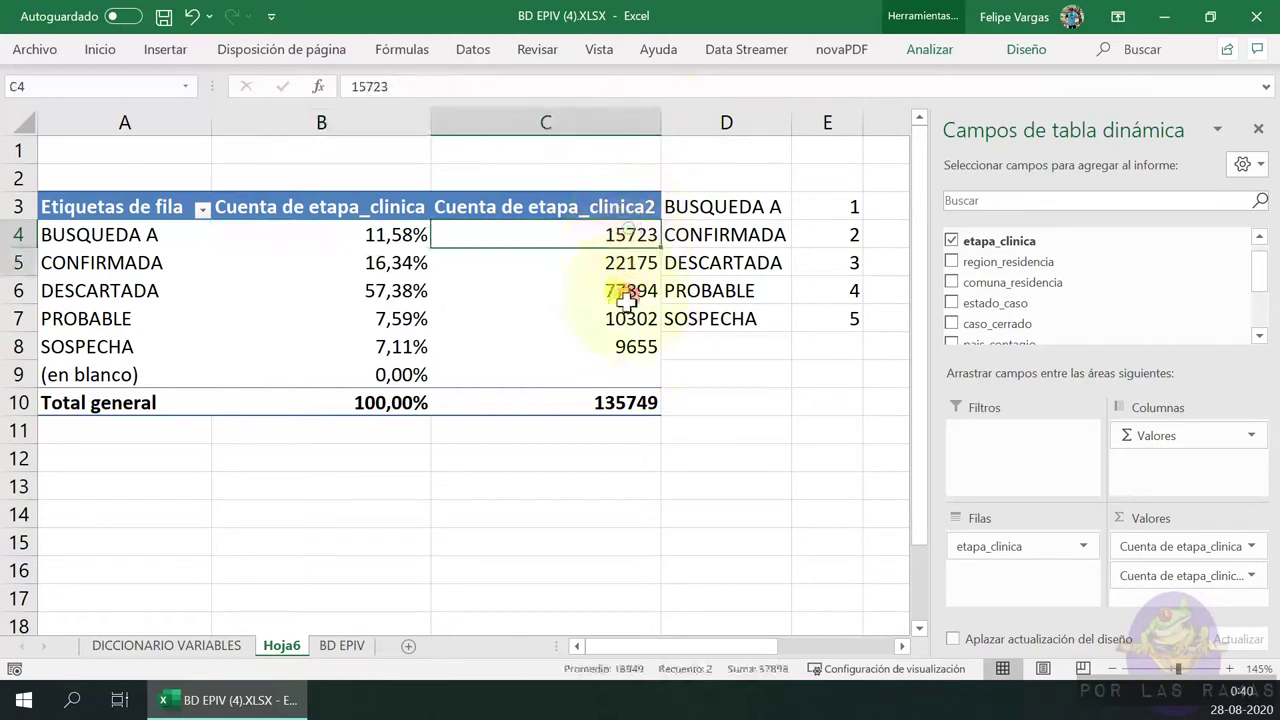
pyautogui.click(820, 514)
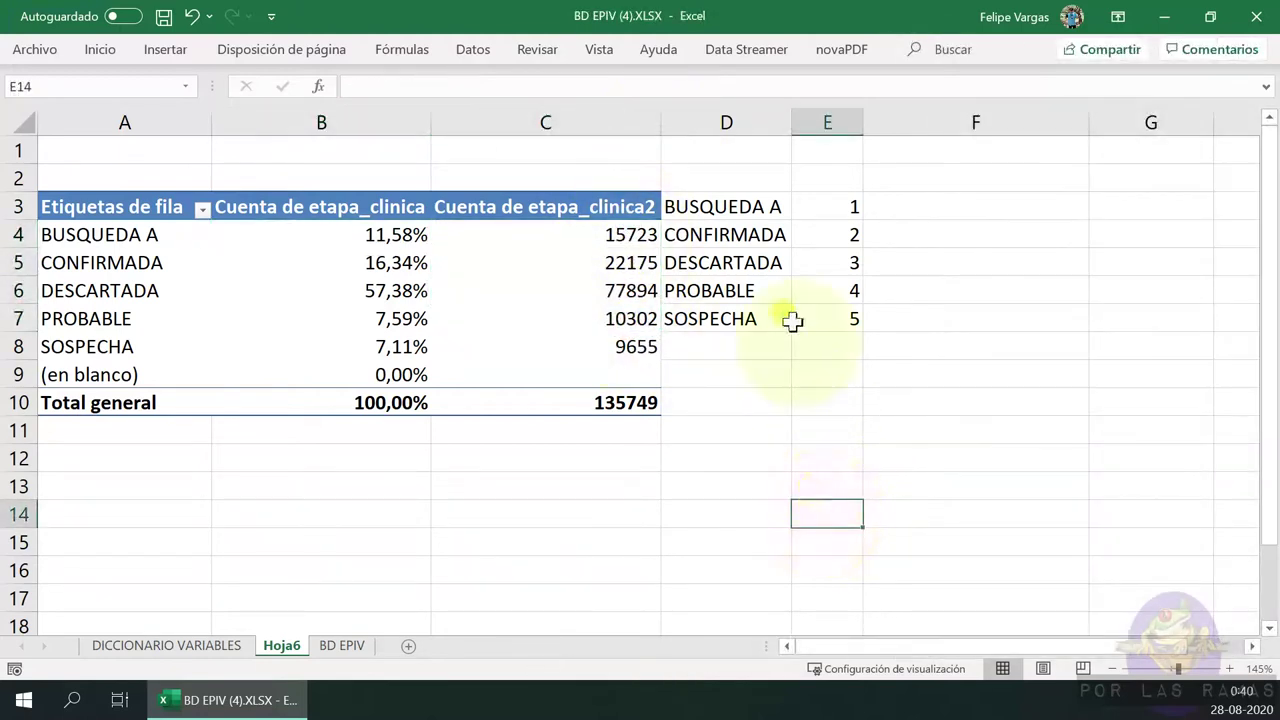
# Insert an empty column D, shifting the stage lookup list to columns E–F
pyautogui.click(703, 122)
pyautogui.rightClick(703, 124)
pyautogui.click(768, 297)
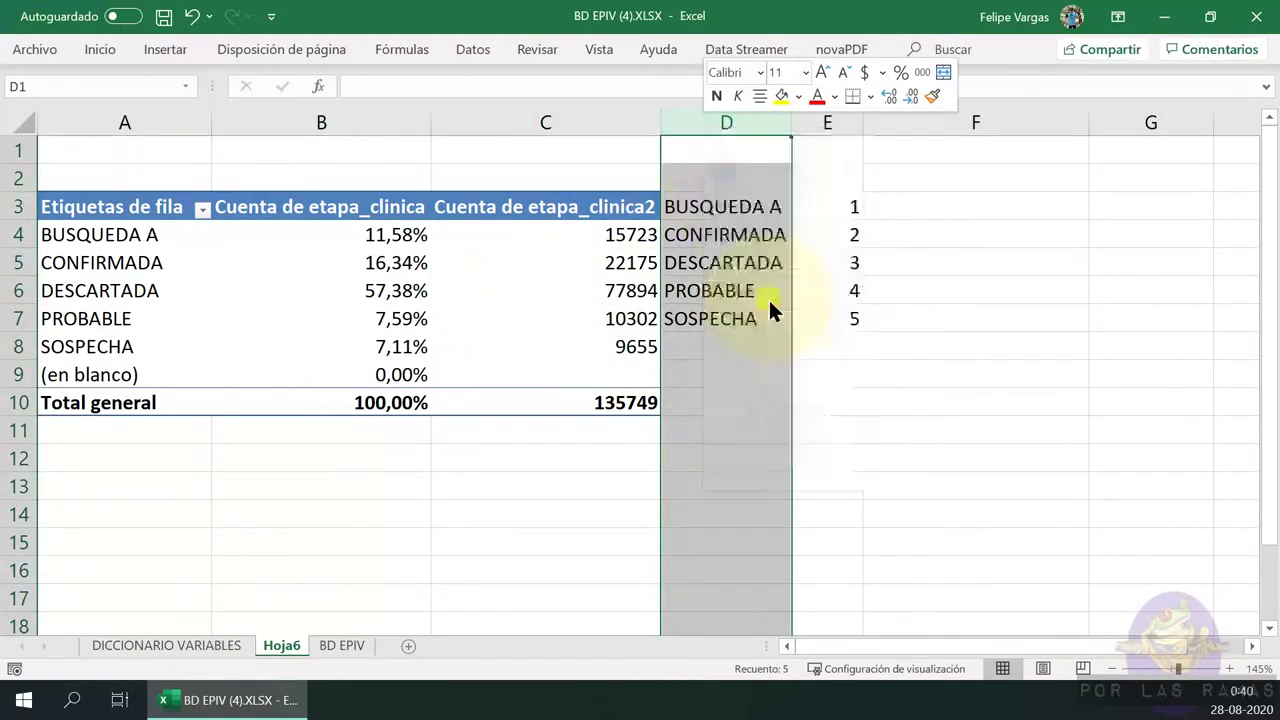
pyautogui.click(761, 549)
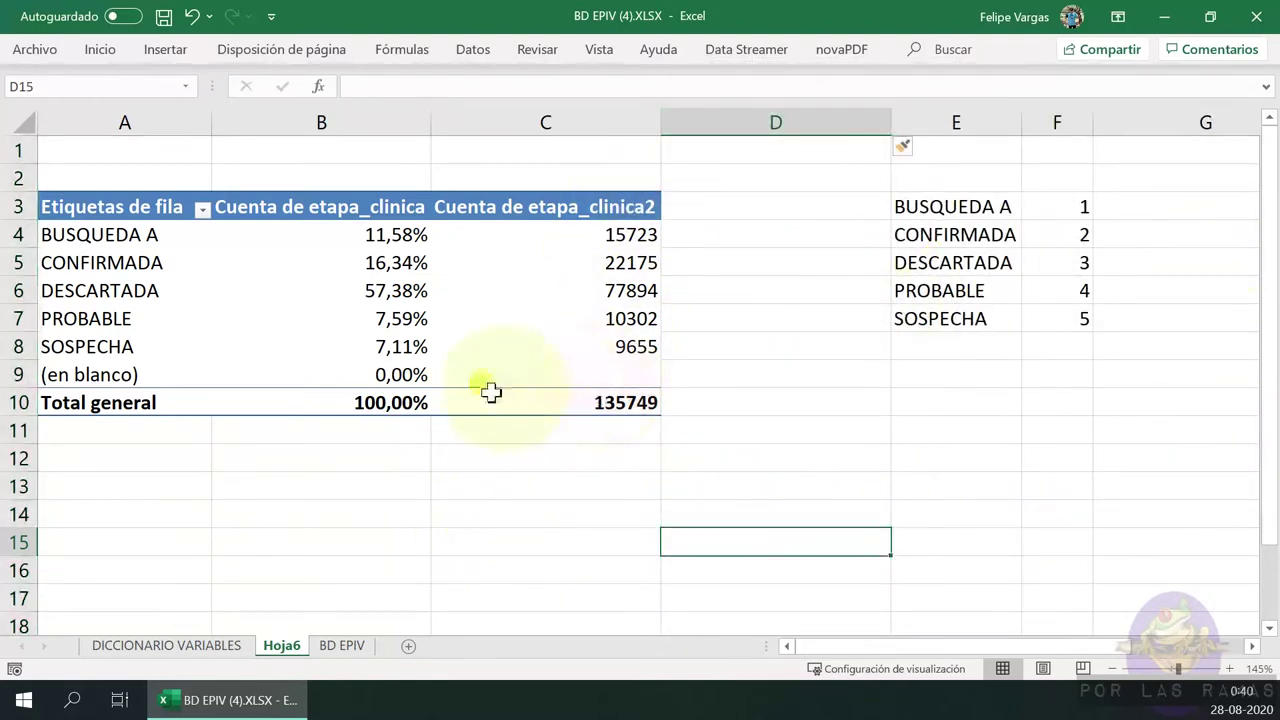
pyautogui.click(593, 412)
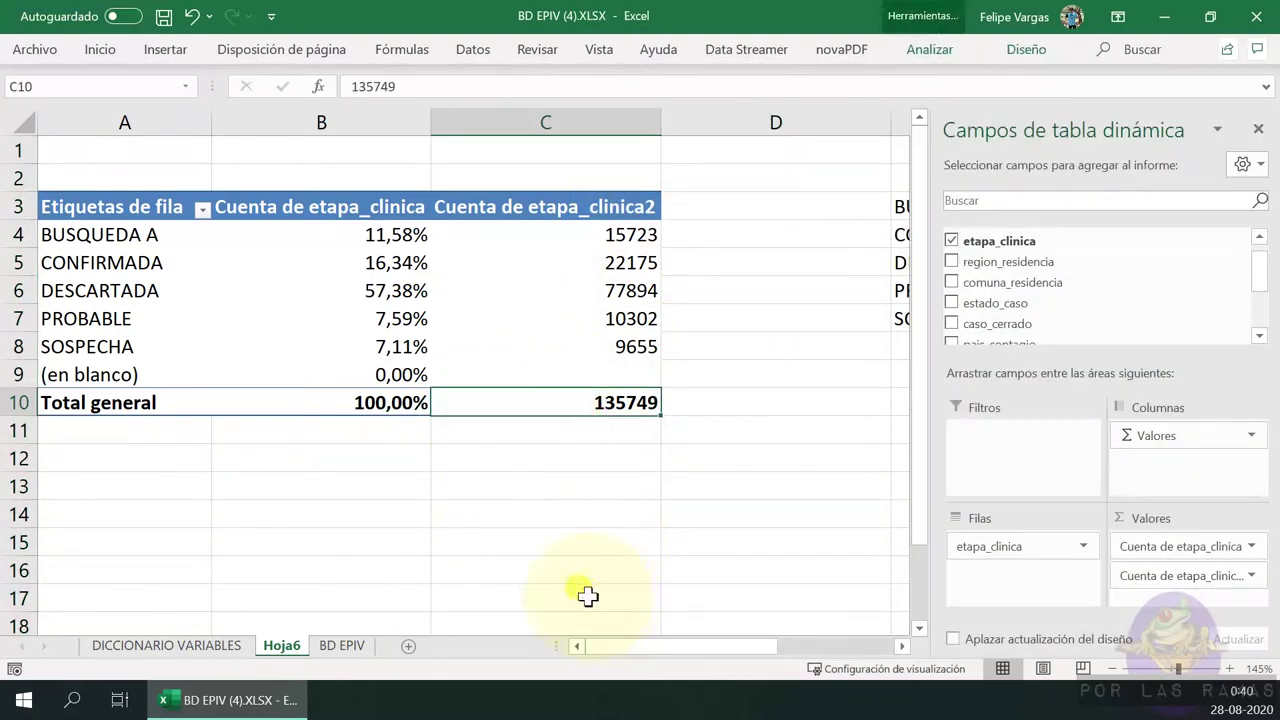
# Inspect the pivot's Total general and BUSQUEDA A percentage and count cells
pyautogui.click(330, 403)
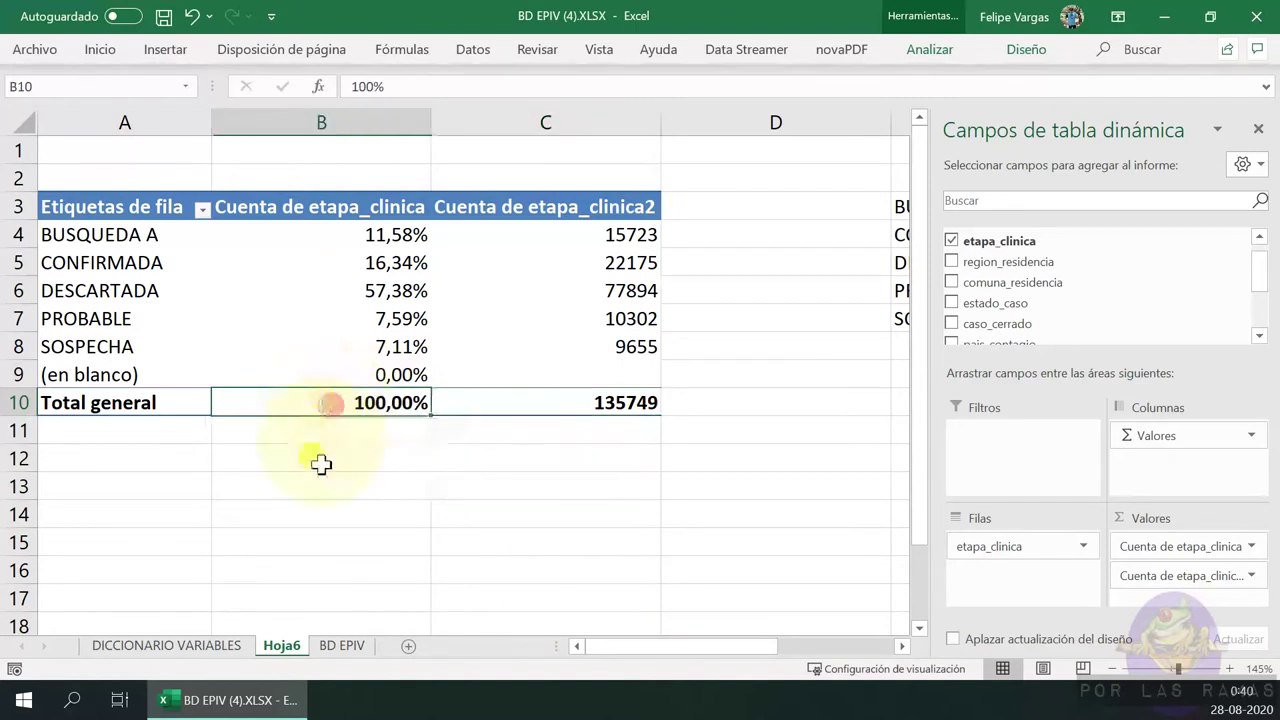
pyautogui.click(617, 234)
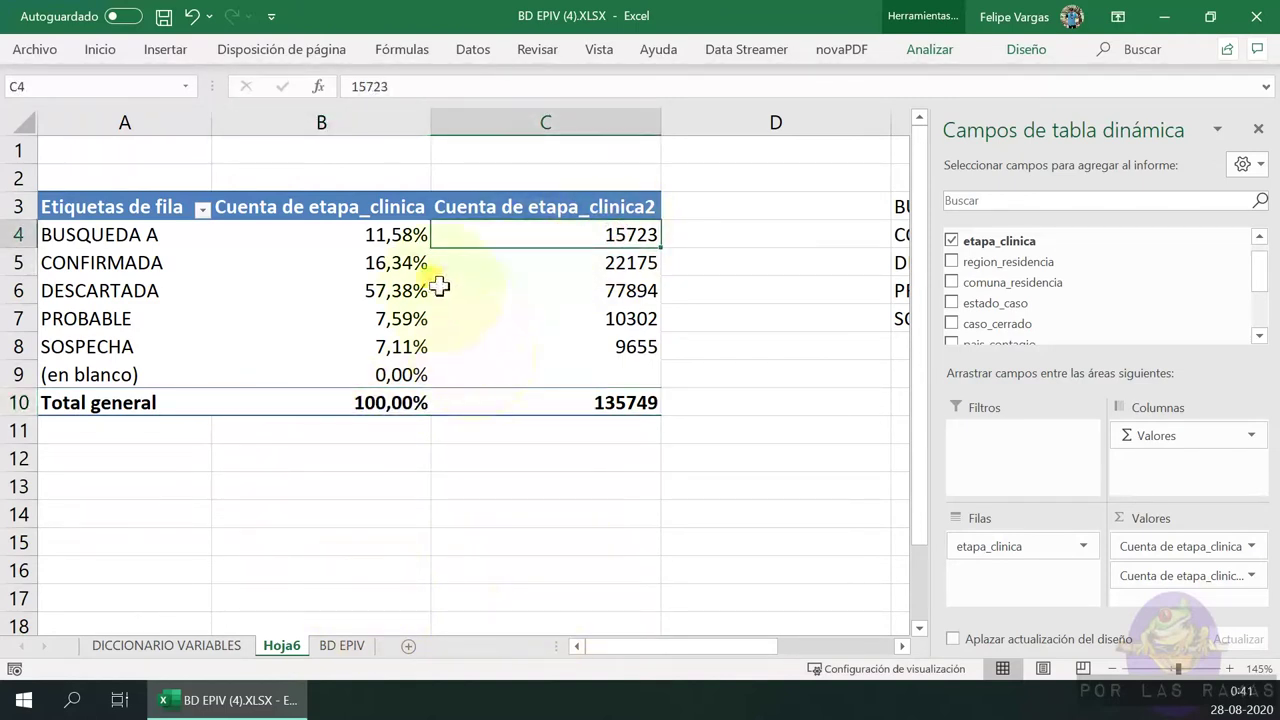
pyautogui.click(372, 236)
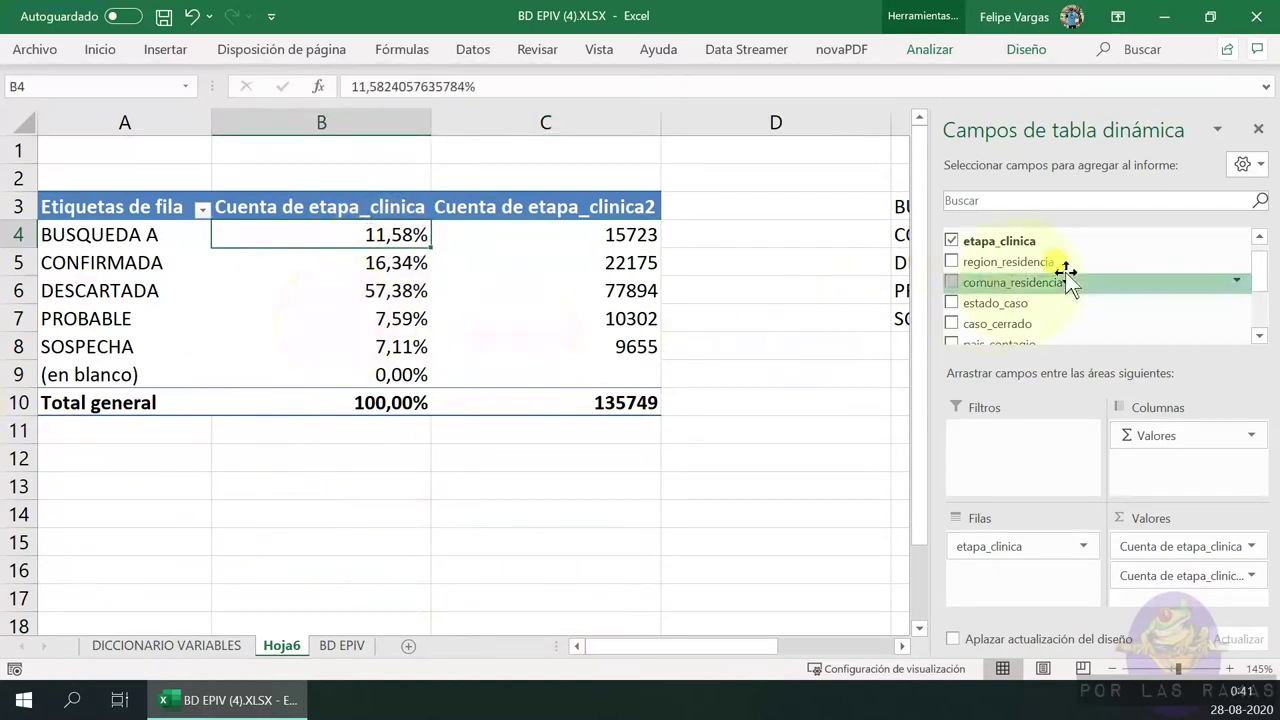
pyautogui.moveTo(1013, 282)
pyautogui.mouseDown()
pyautogui.moveTo(775, 296)
pyautogui.moveTo(54, 265)
pyautogui.mouseUp()
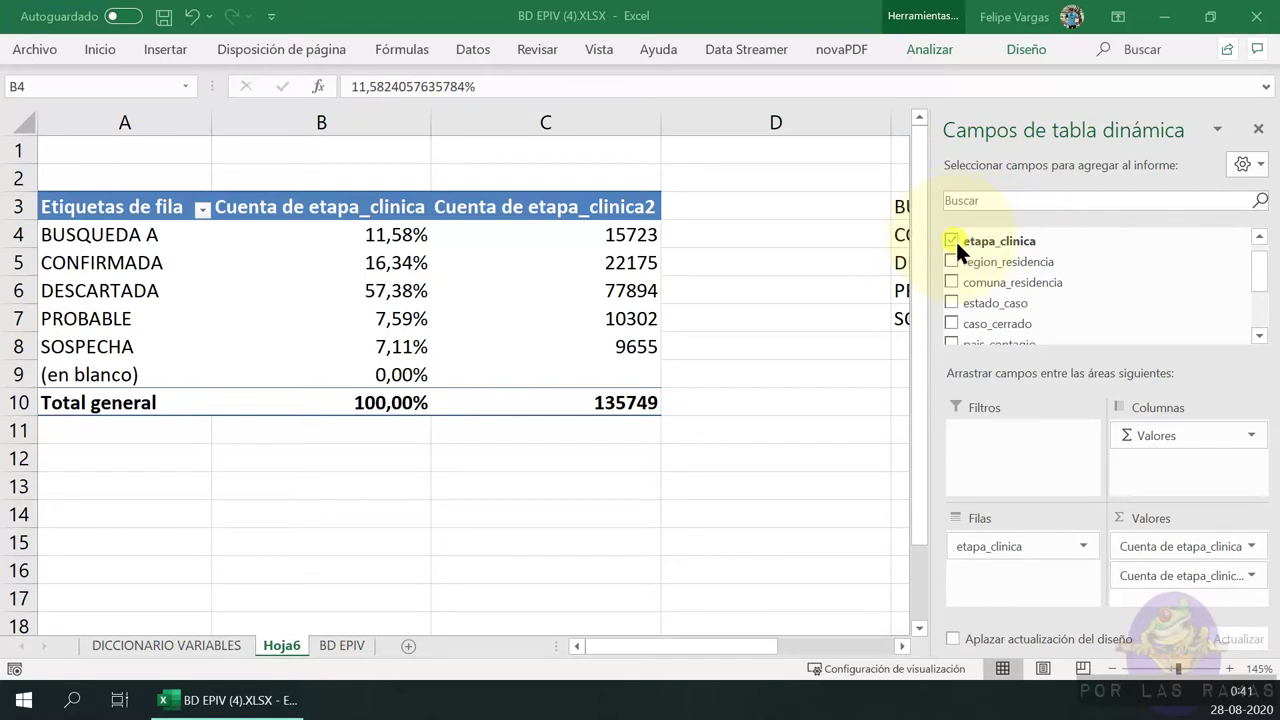
pyautogui.moveTo(955, 239); pyautogui.dragTo(1257, 447)
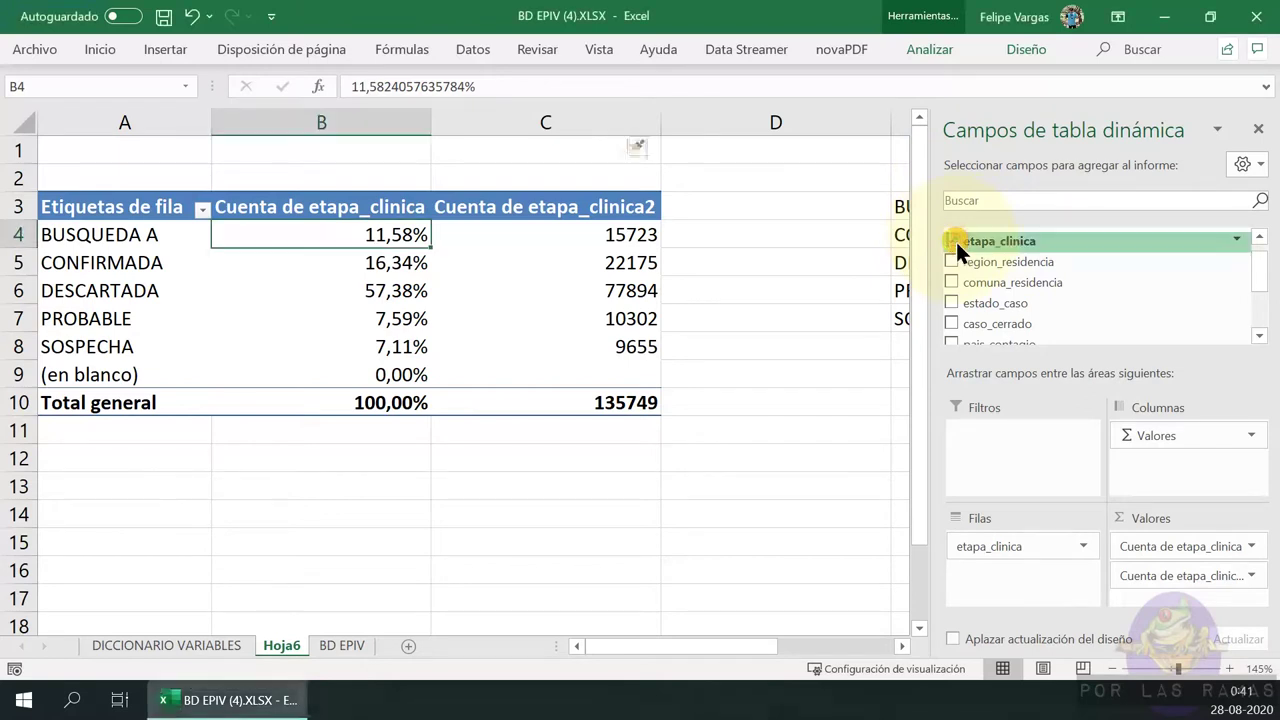
# Remove both value columns and the etapa_clinica row field from the pivot
pyautogui.click(1245, 440)
pyautogui.click(1133, 385)
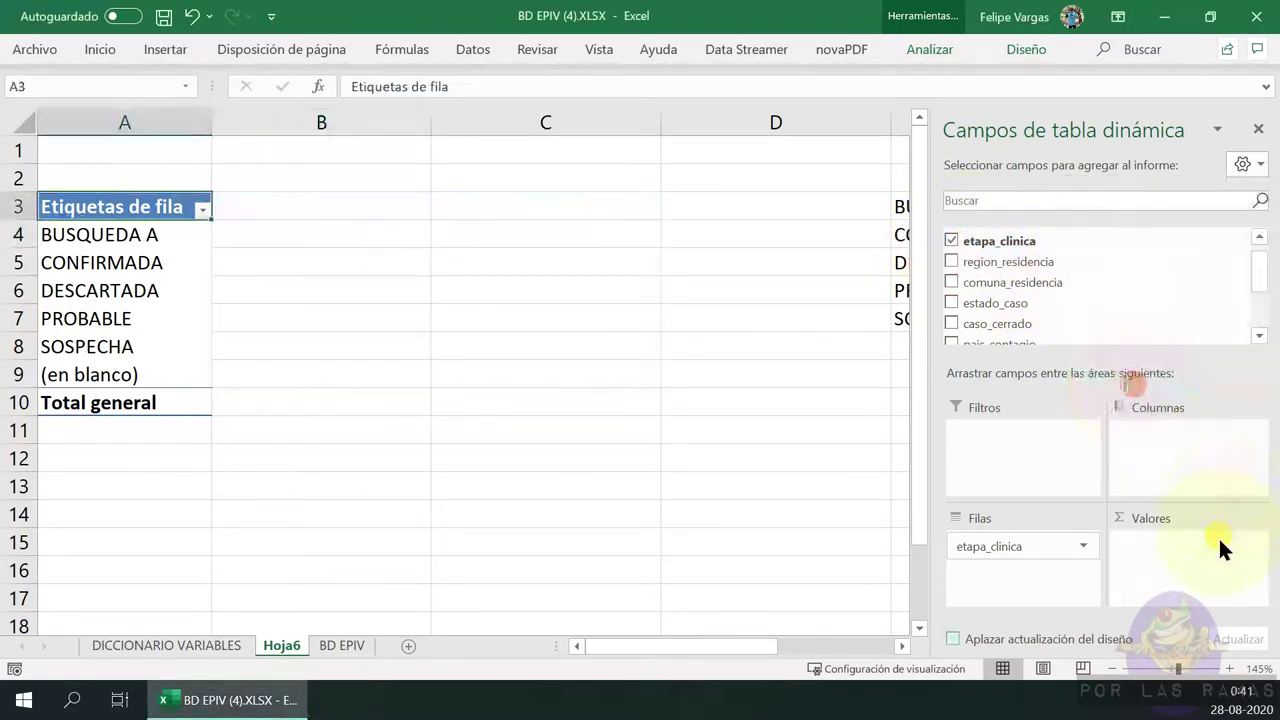
pyautogui.click(1072, 547)
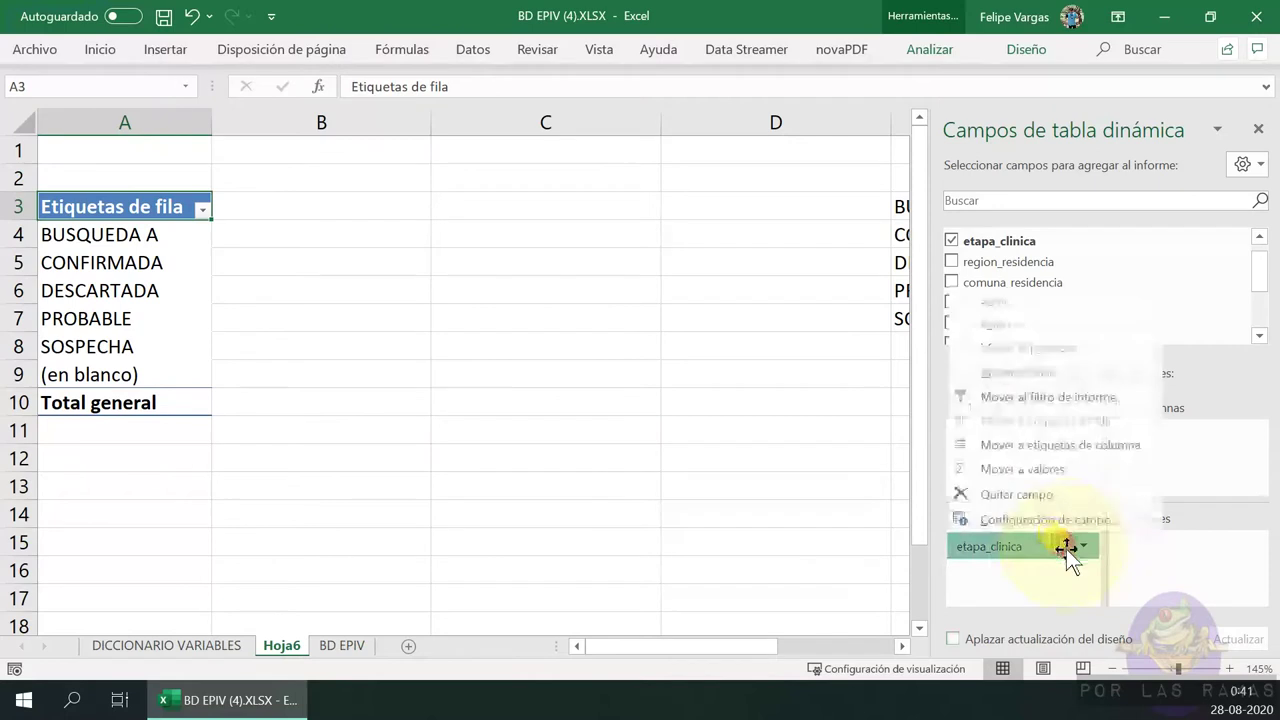
pyautogui.click(1033, 496)
pyautogui.scroll(-2, 1053, 300)
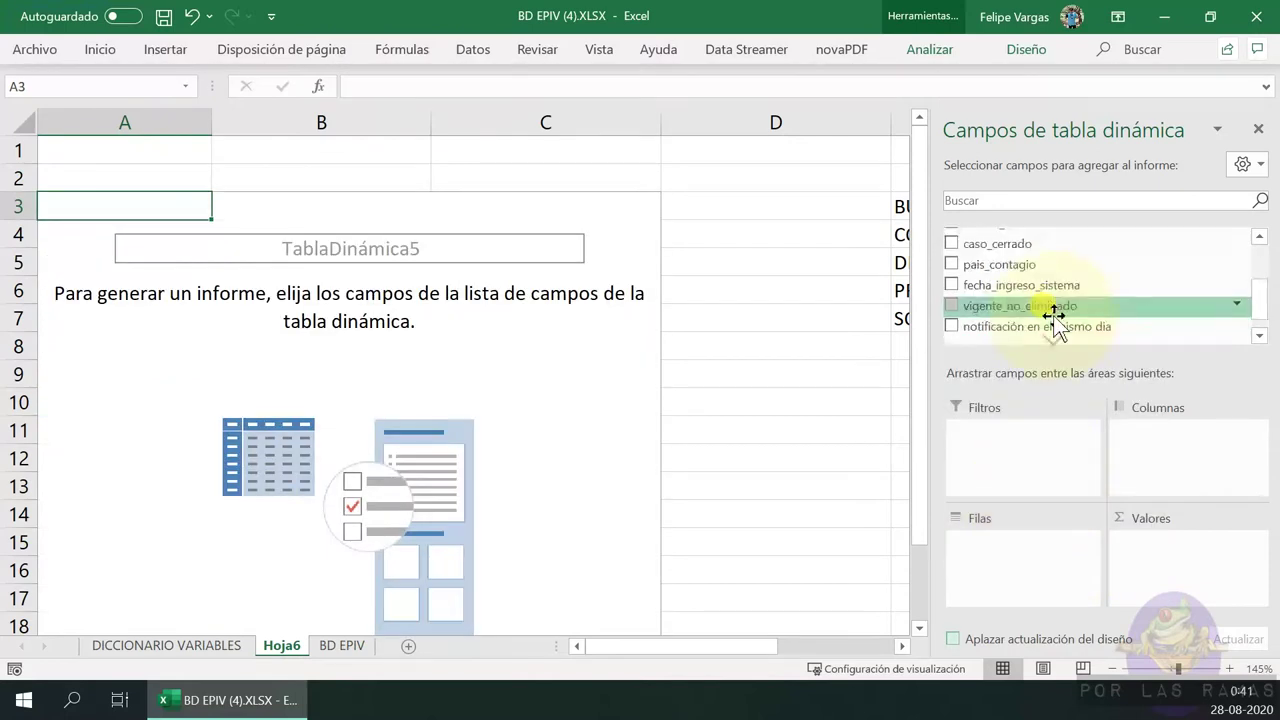
pyautogui.moveTo(1051, 306)
pyautogui.mouseDown()
pyautogui.moveTo(832, 370)
pyautogui.moveTo(404, 610)
pyautogui.moveTo(375, 660)
pyautogui.mouseUp()
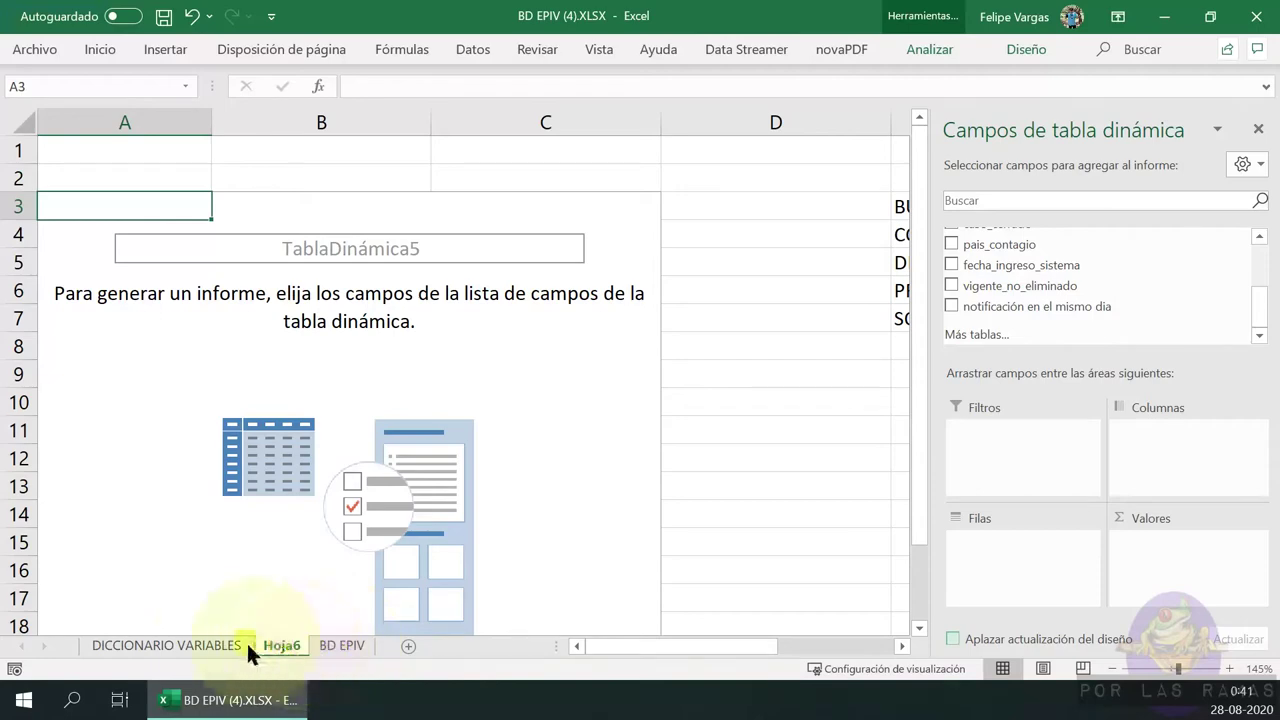
pyautogui.click(218, 645)
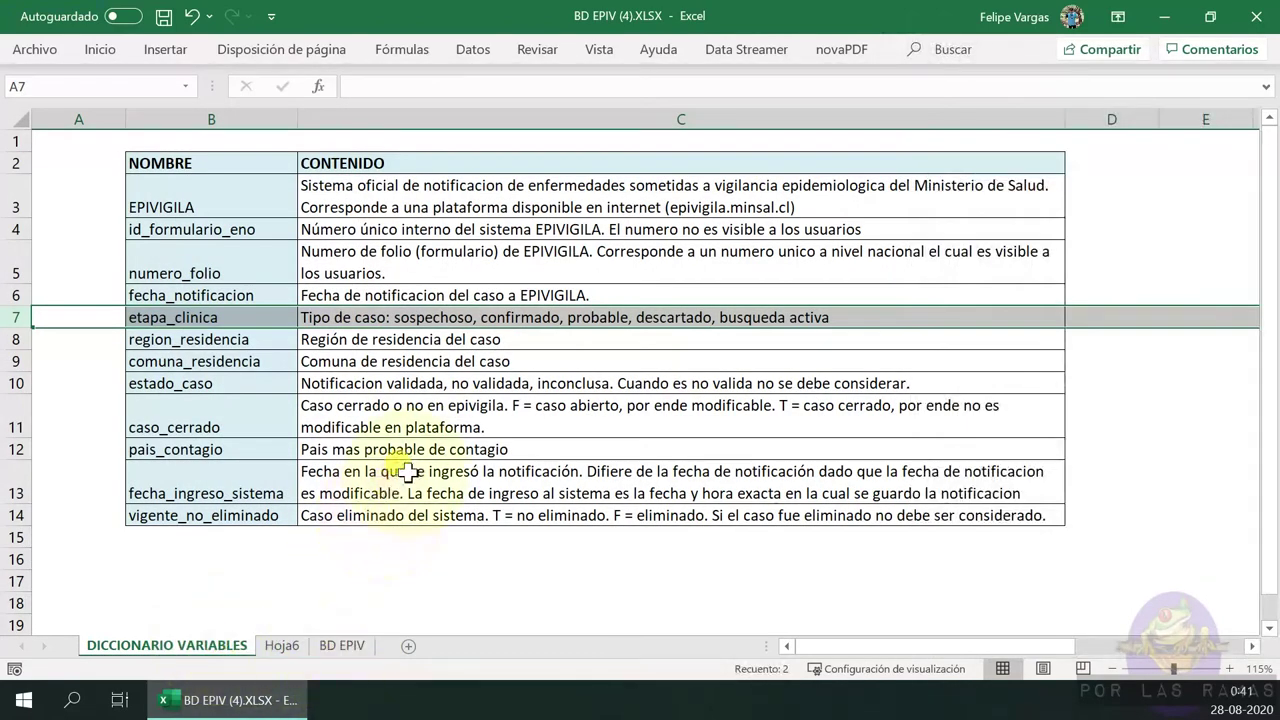
pyautogui.click(203, 425)
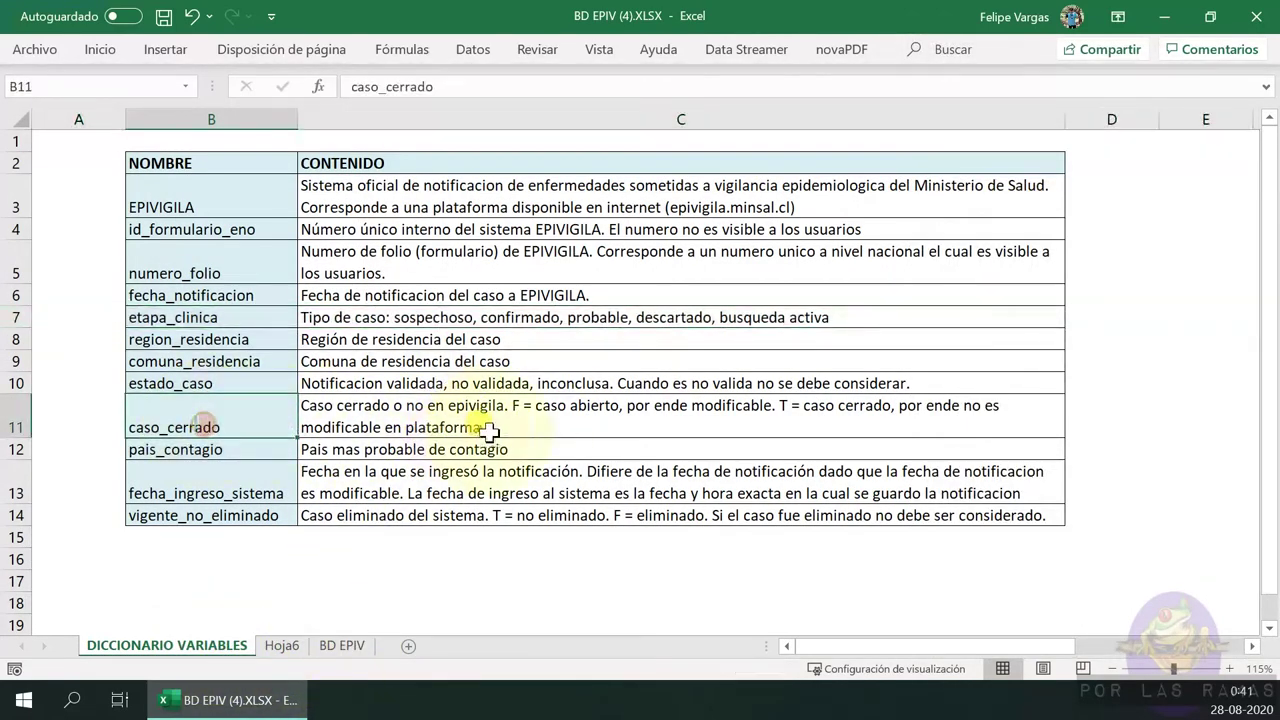
pyautogui.click(515, 420)
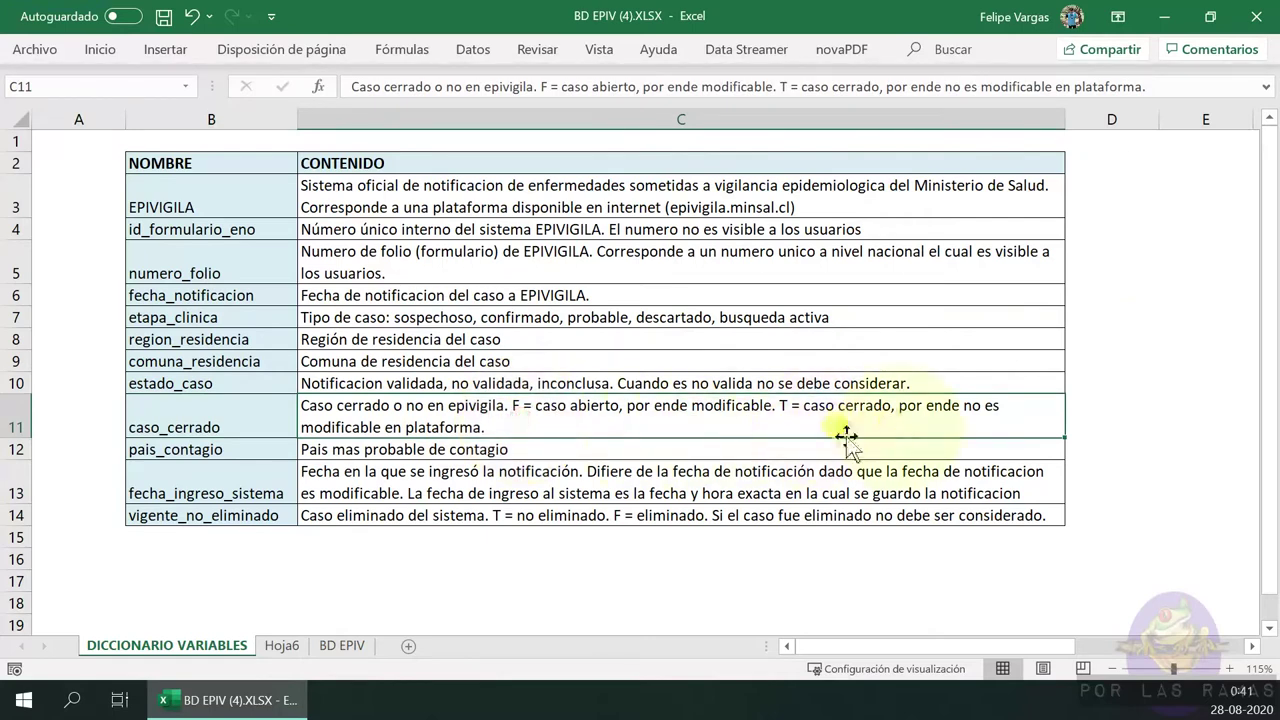
pyautogui.click(268, 515)
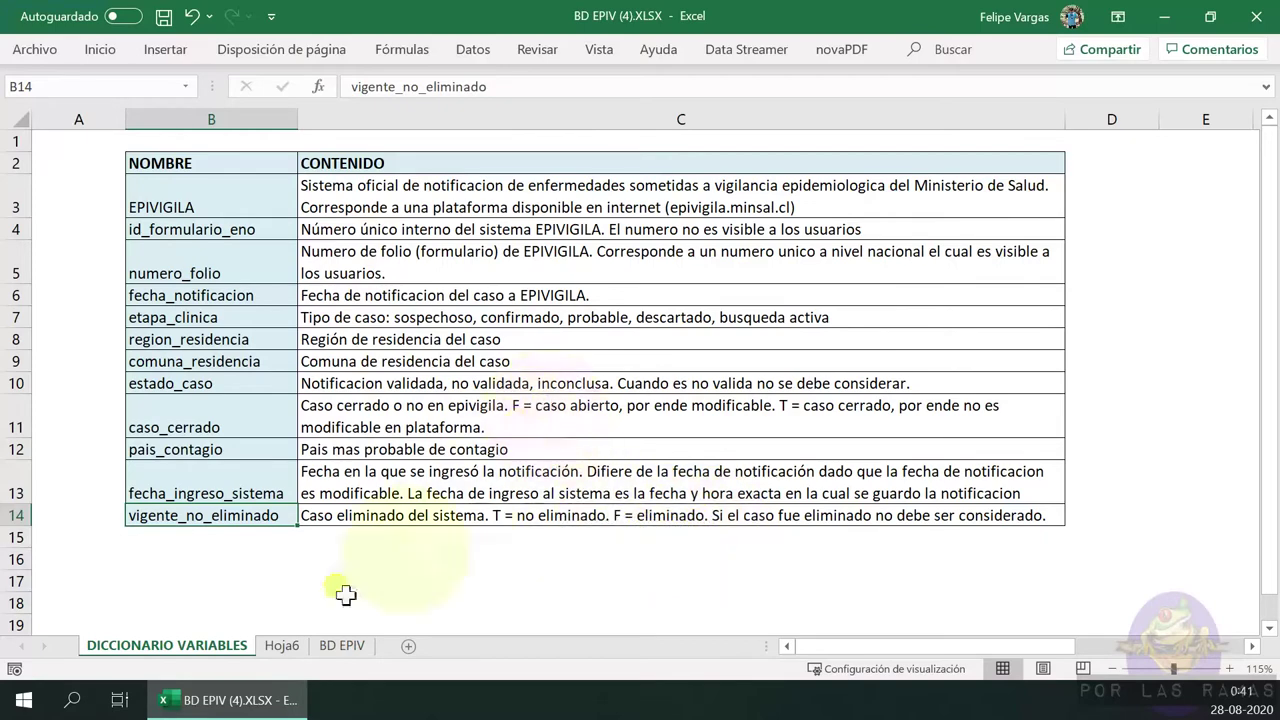
pyautogui.click(338, 646)
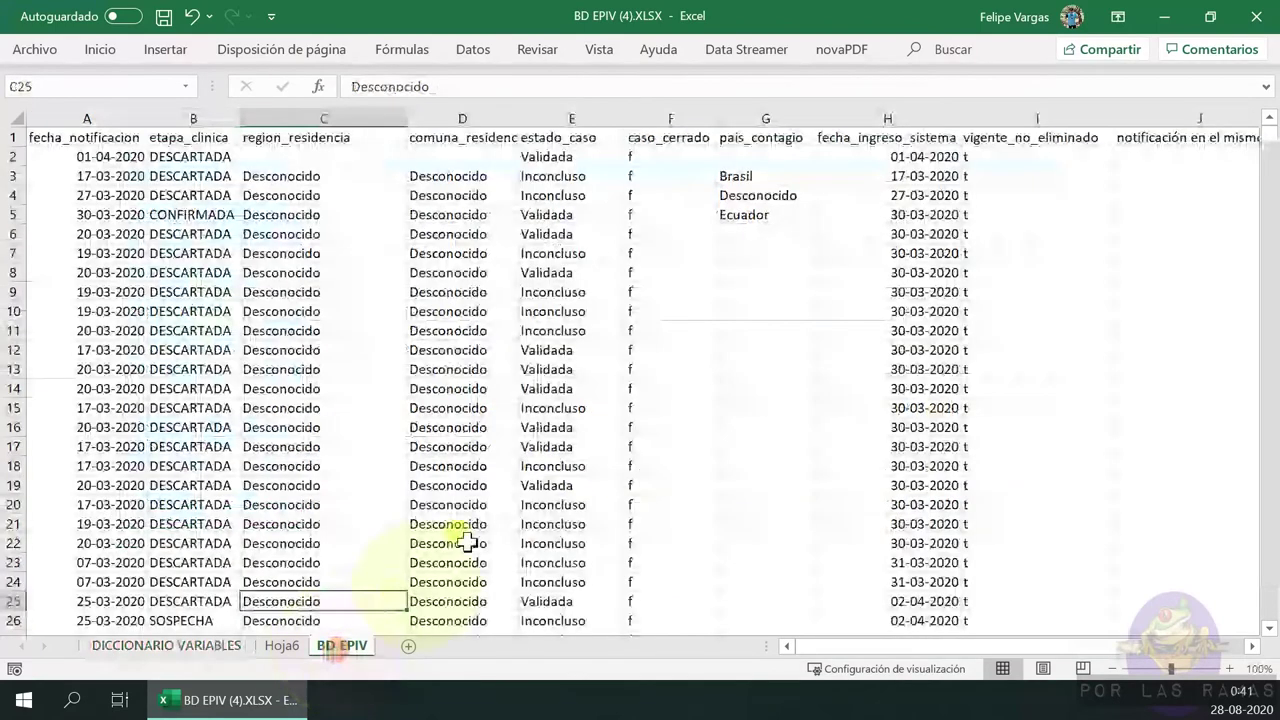
pyautogui.click(670, 133)
pyautogui.hotkey('ctrl', 'space')
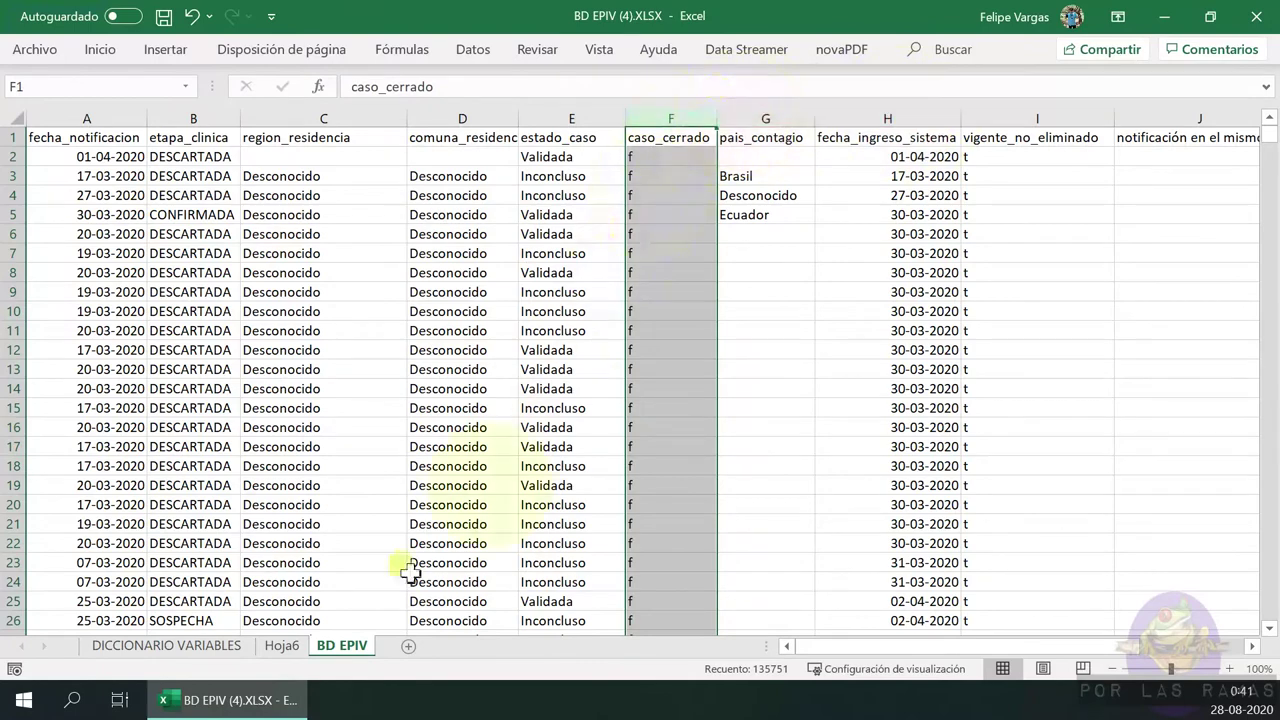
pyautogui.click(282, 647)
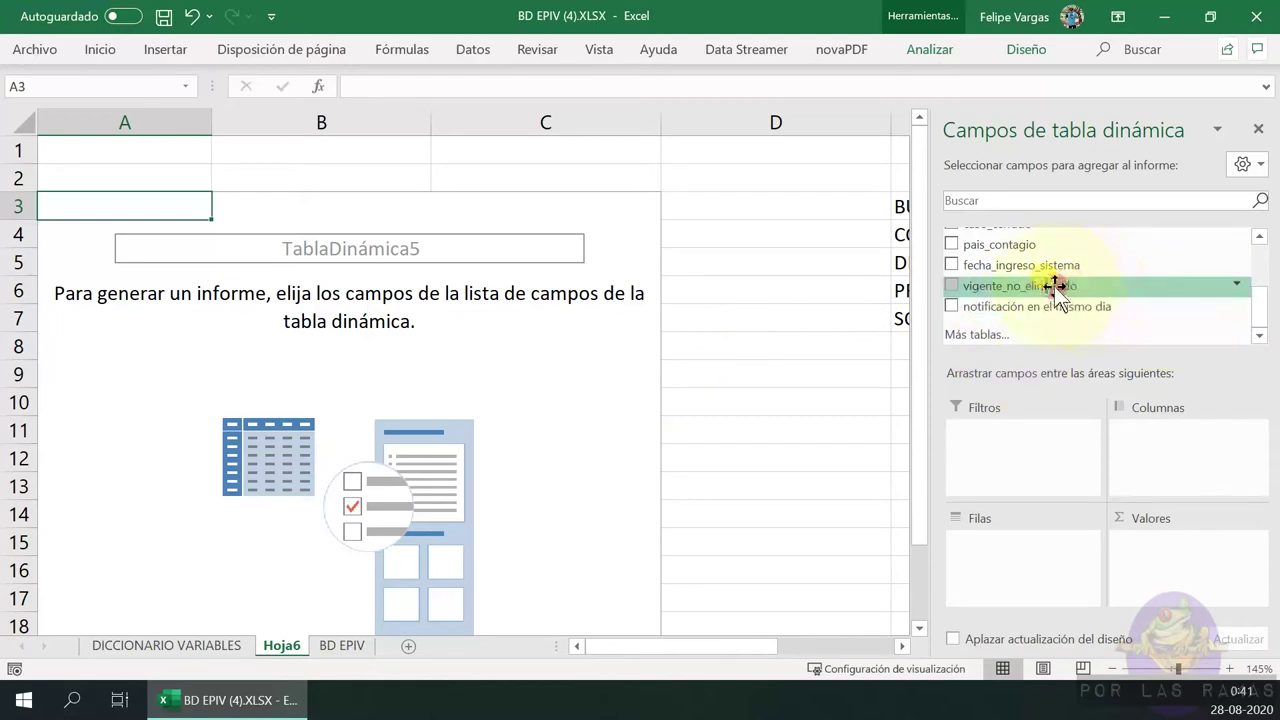
# Put vigente_no_eliminado in rows and caso_cerrado in columns, and count caso_cerrado in values
pyautogui.moveTo(1057, 288); pyautogui.dragTo(1035, 545)
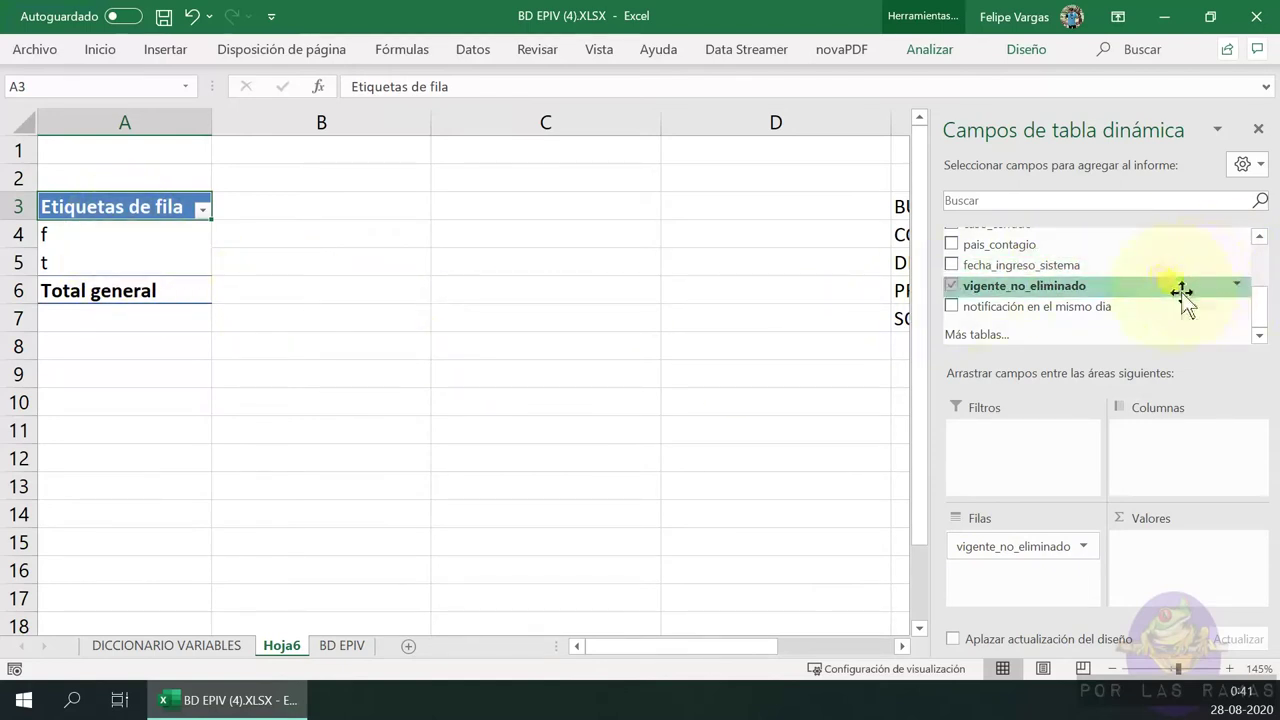
pyautogui.scroll(1, 1260, 316)
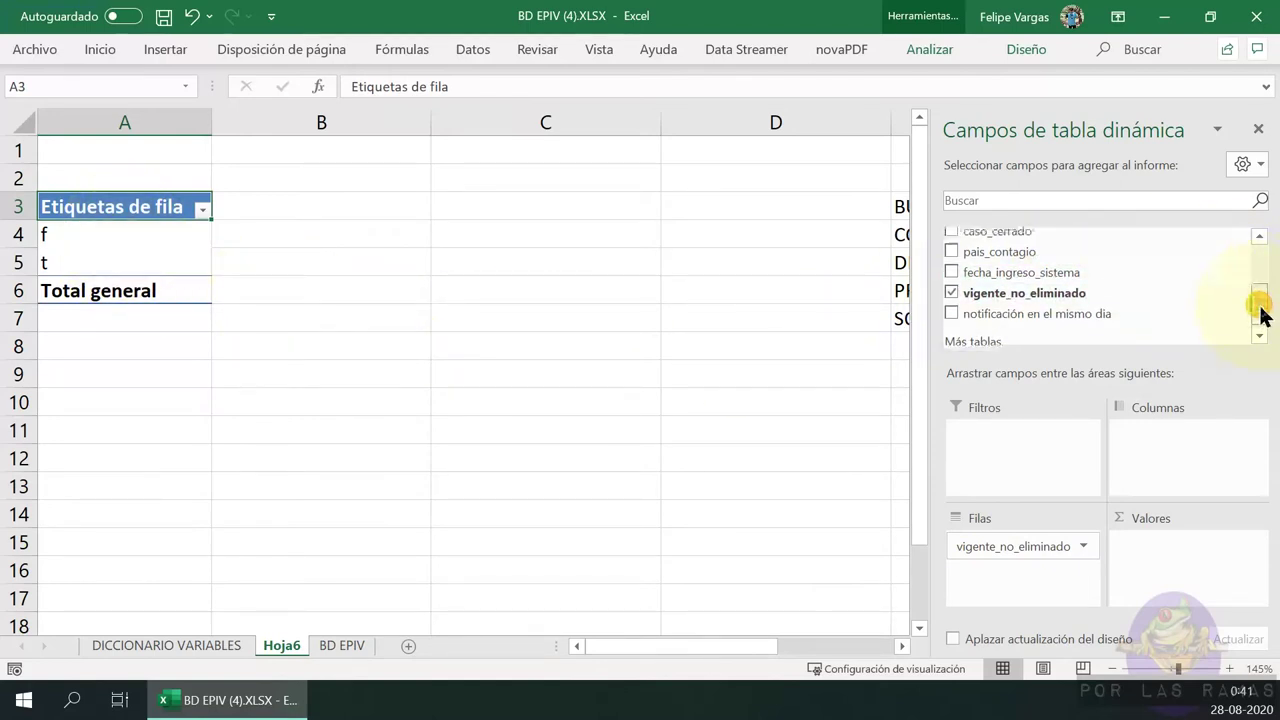
pyautogui.scroll(1, 1260, 316)
pyautogui.moveTo(1003, 252); pyautogui.dragTo(1140, 440)
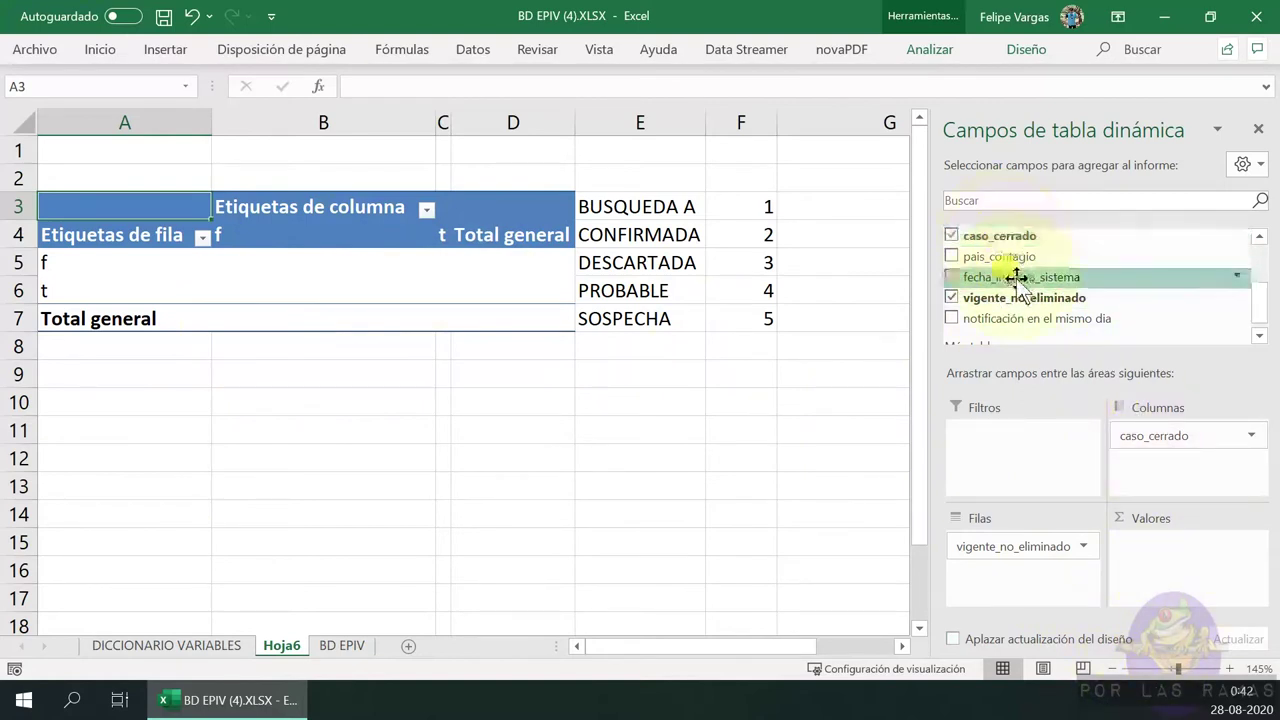
pyautogui.scroll(2, 1060, 290)
pyautogui.scroll(-2, 1058, 300)
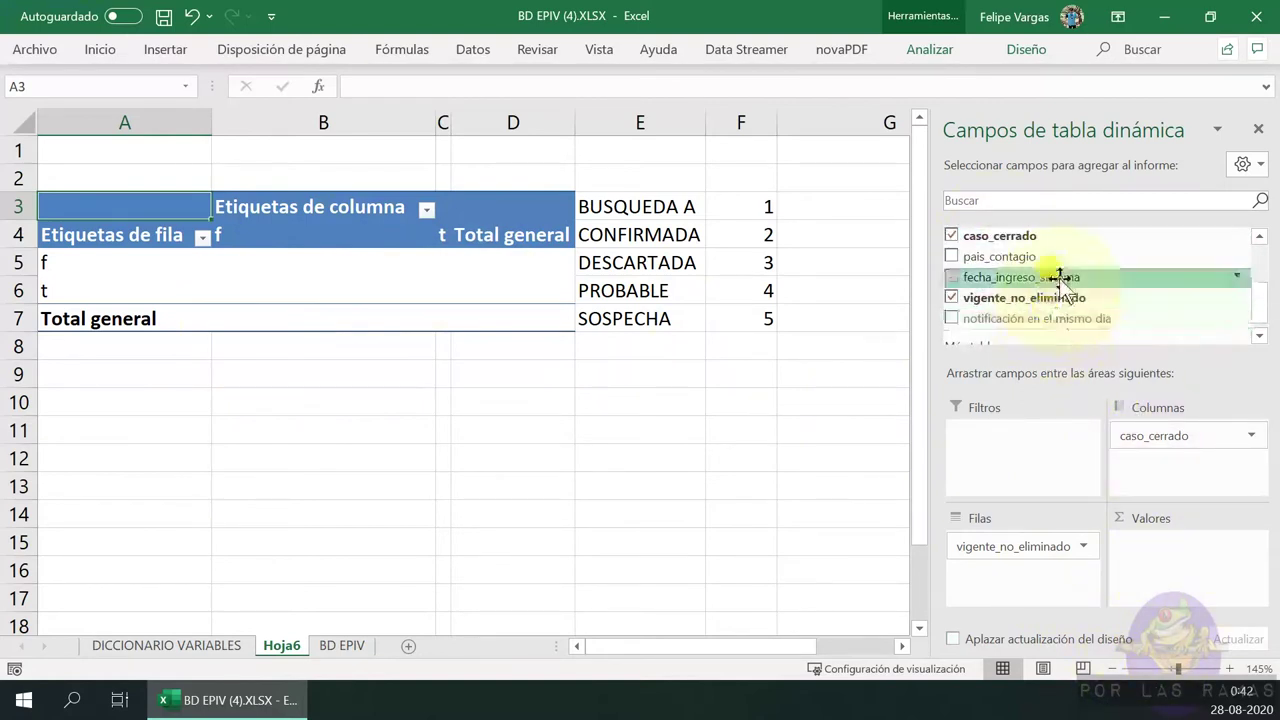
pyautogui.moveTo(1000, 236); pyautogui.dragTo(1165, 550)
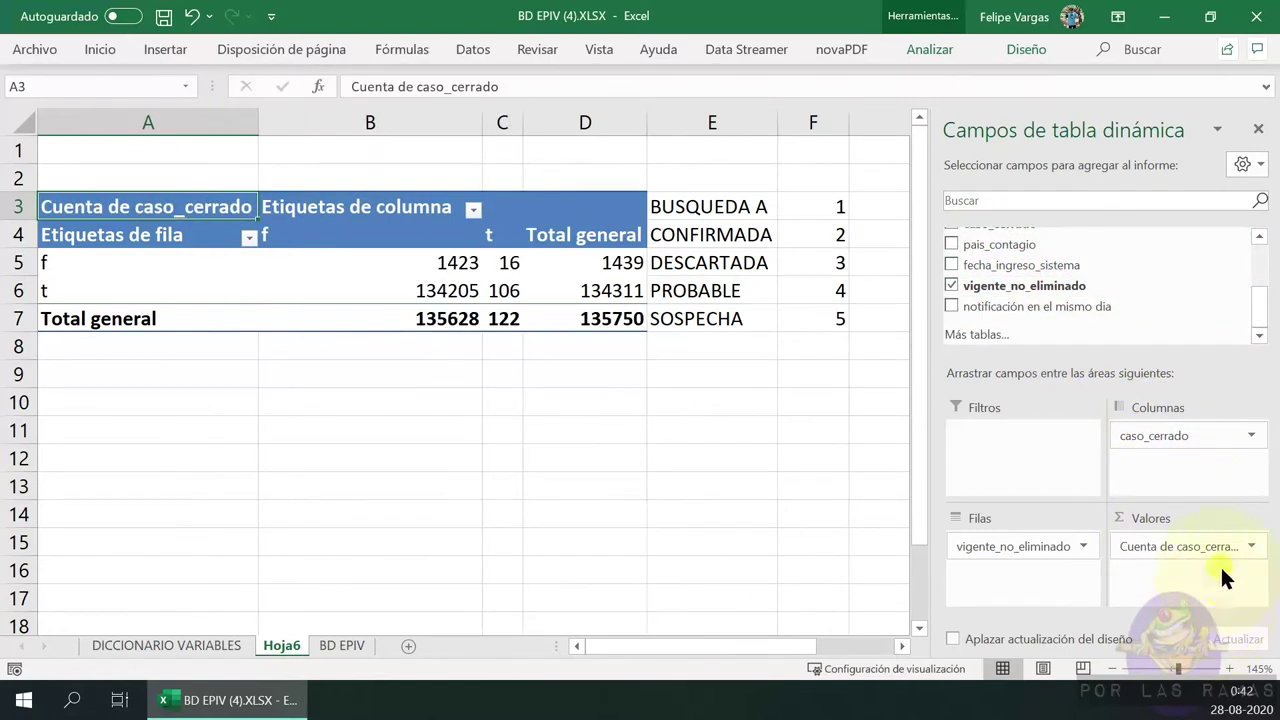
pyautogui.click(1237, 548)
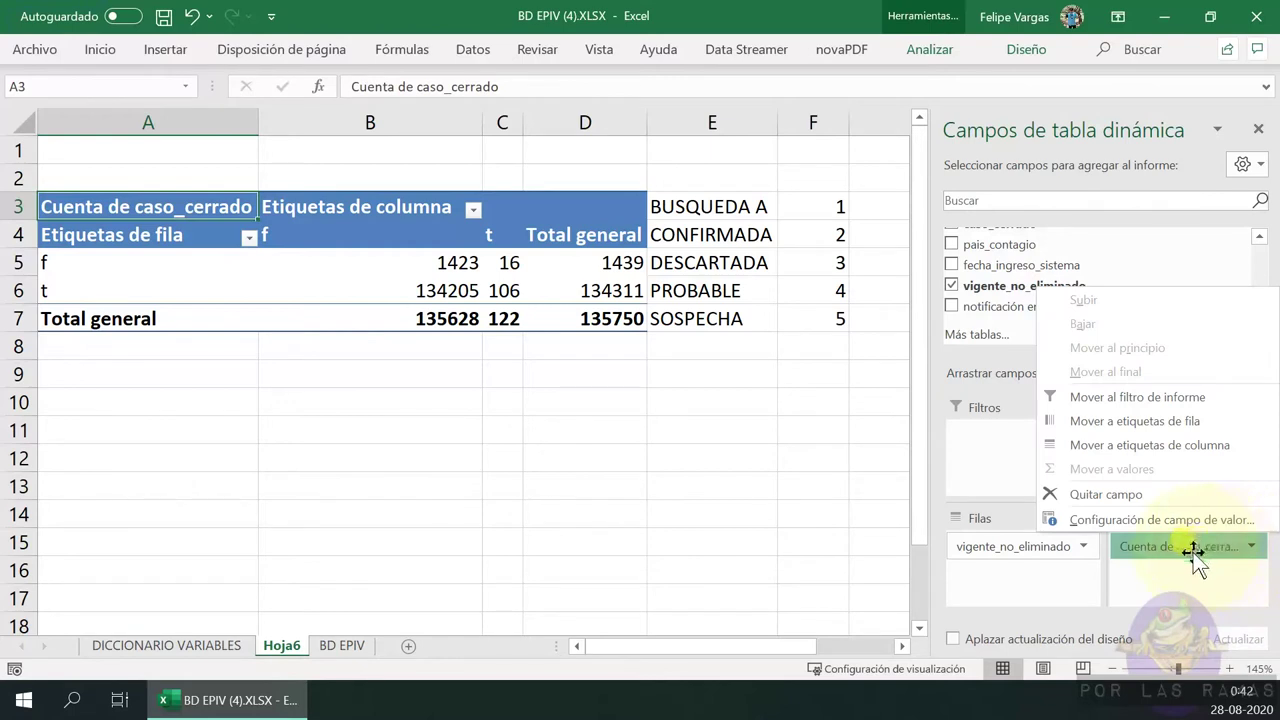
pyautogui.click(1175, 586)
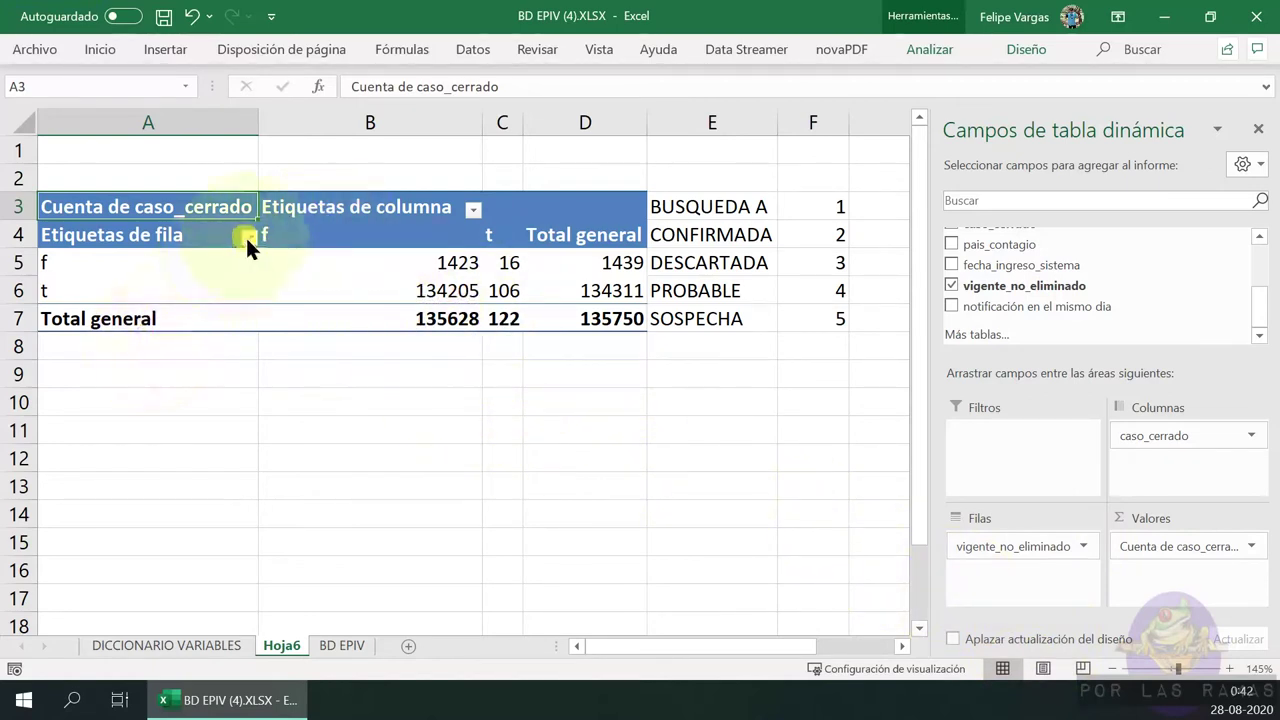
# Rename row label f to Falso and t to Verdadero
pyautogui.click(174, 263)
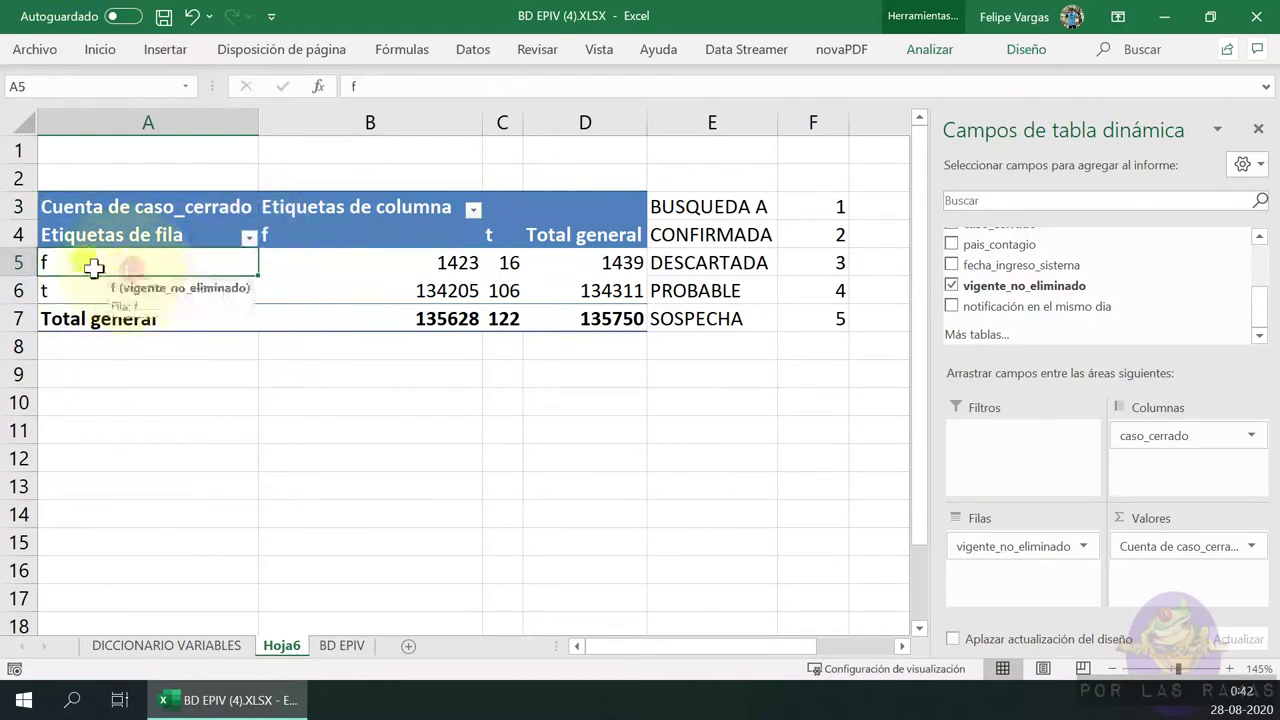
pyautogui.moveTo(106, 265)
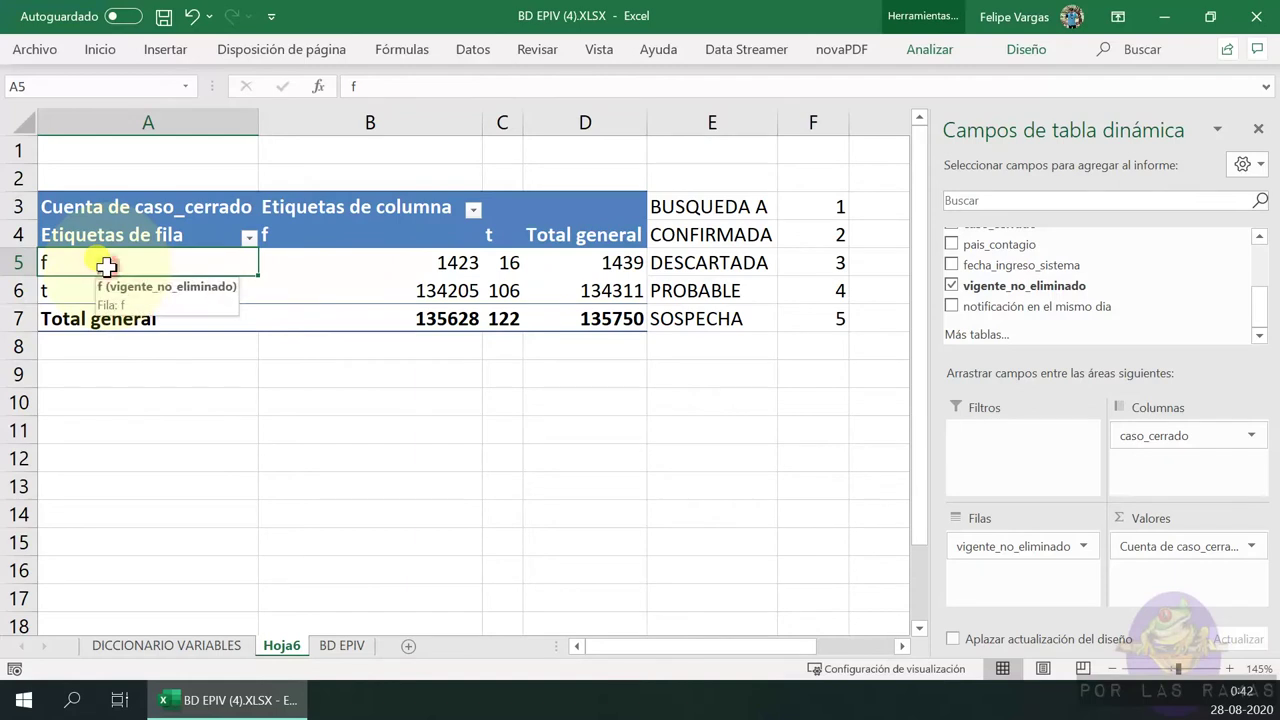
pyautogui.write('F')
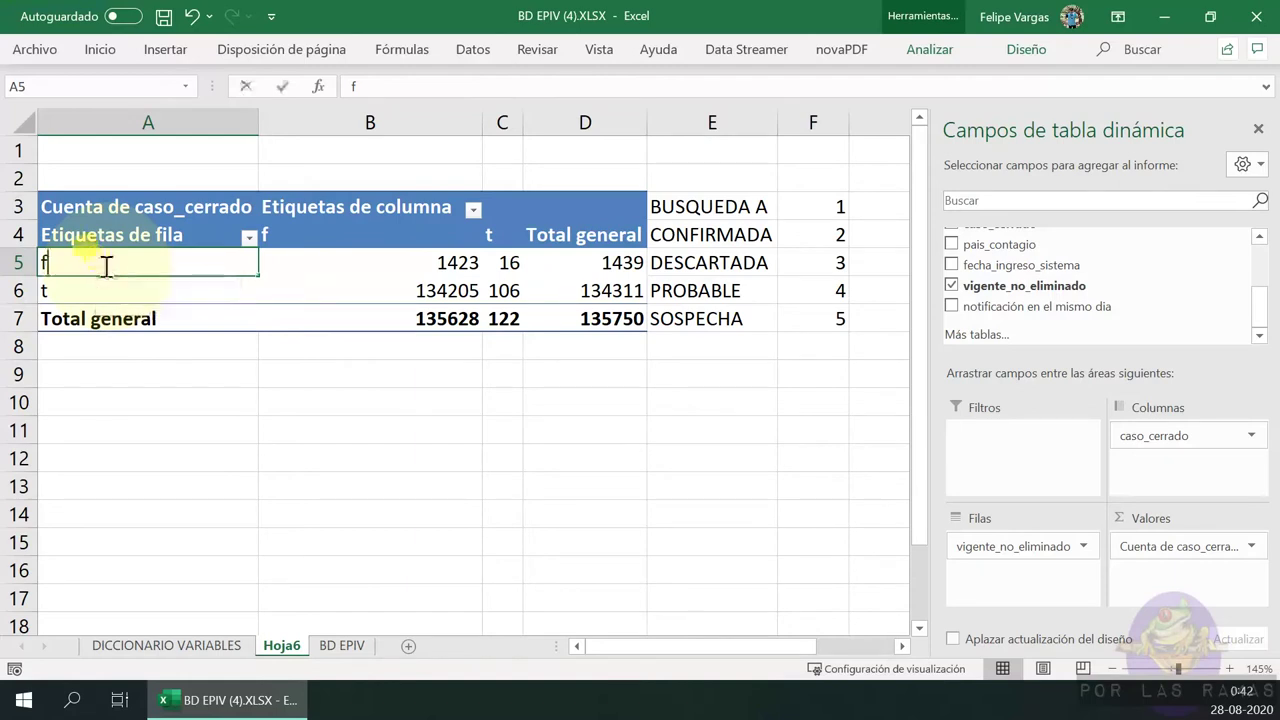
pyautogui.write('also')
pyautogui.press('Return')
pyautogui.write('V')
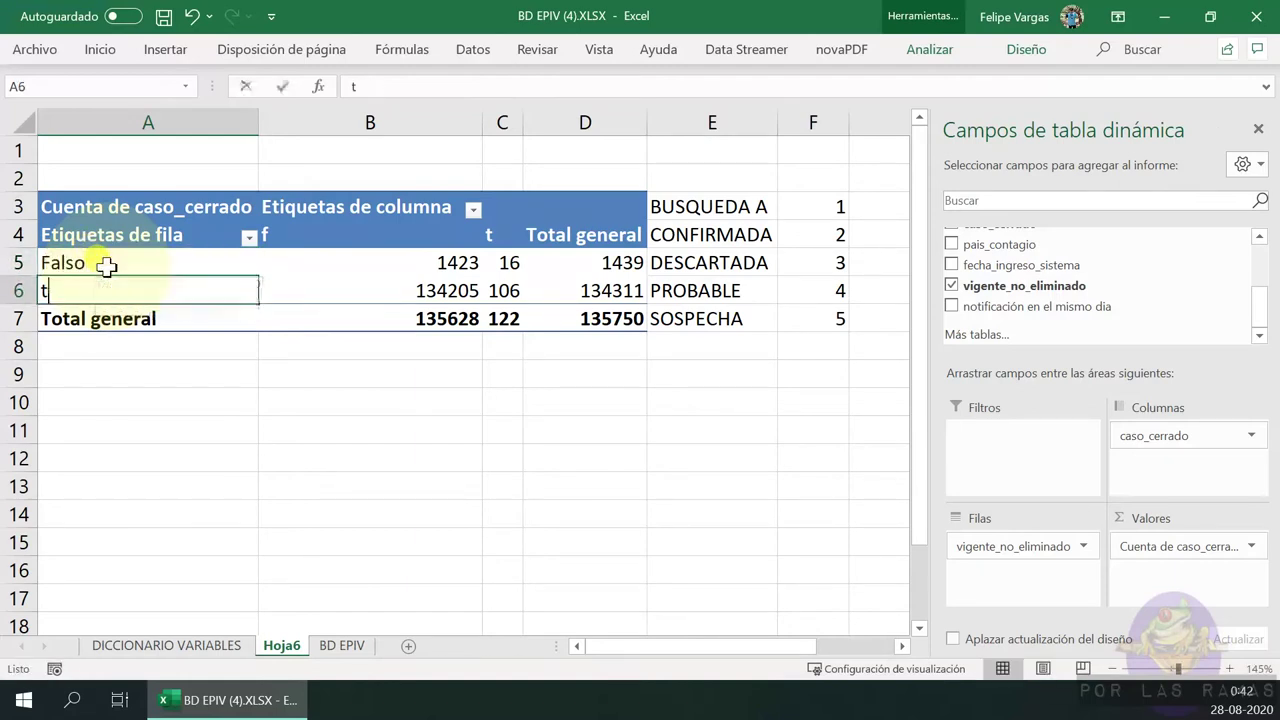
pyautogui.write('erdadero')
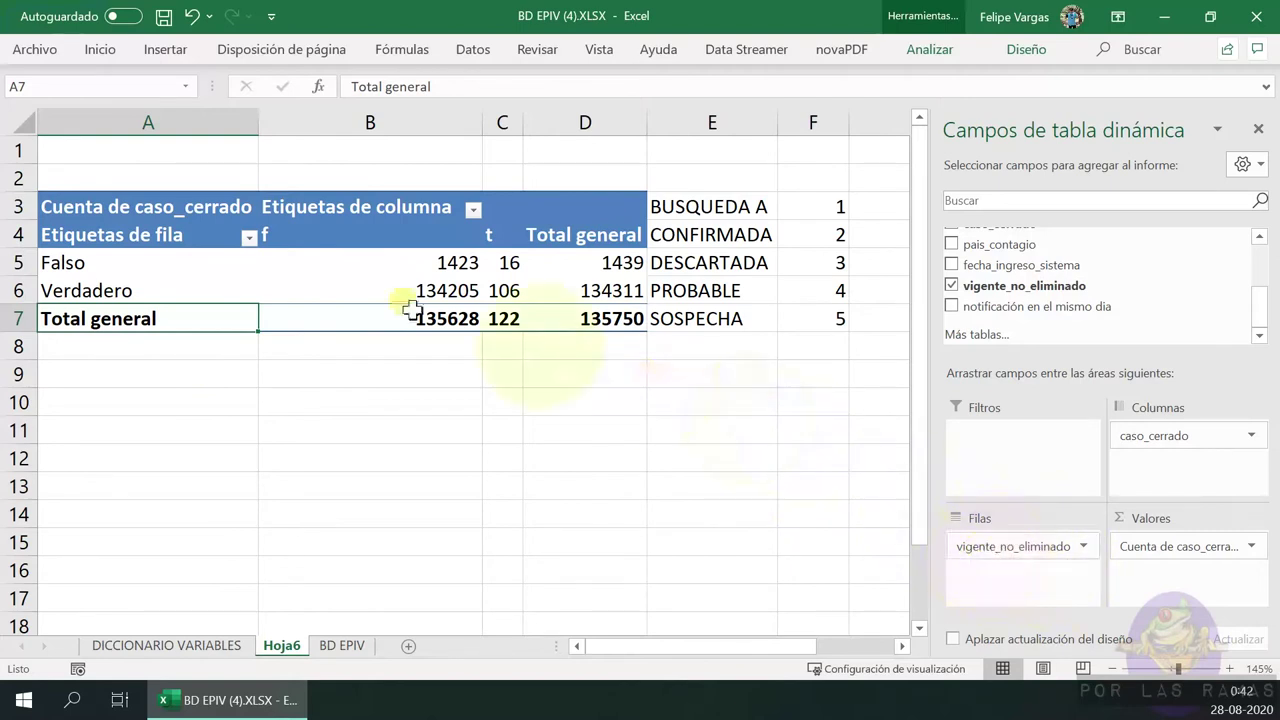
pyautogui.click(166, 260)
pyautogui.click(162, 292)
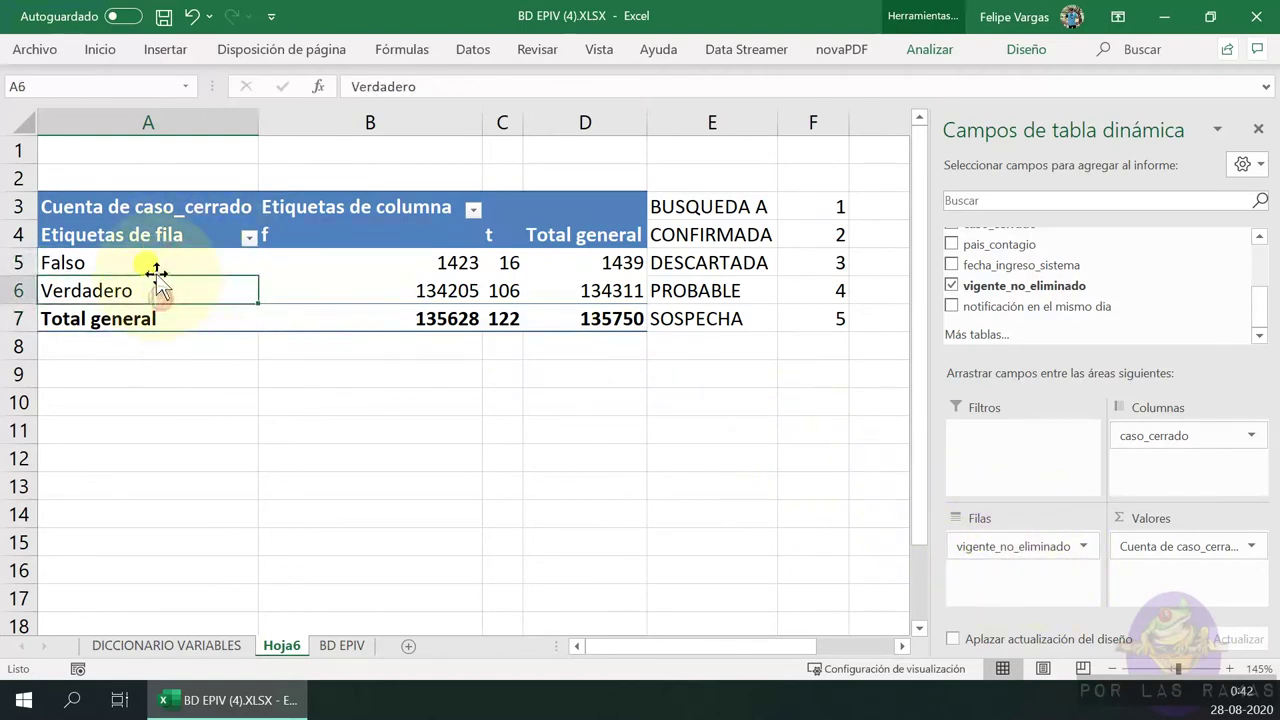
# Review the renamed labels, the f/t column labels and the B5:C6 counts without changing them
pyautogui.click(150, 268)
pyautogui.click(150, 290)
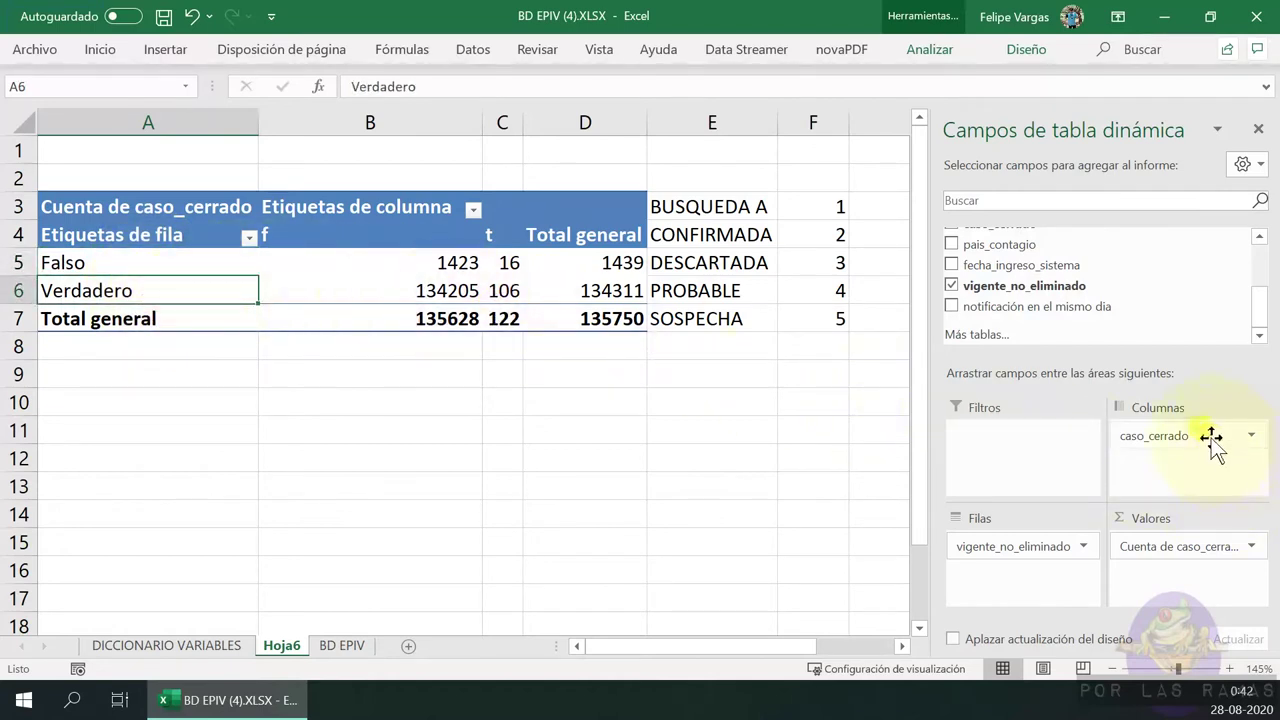
pyautogui.moveTo(386, 232); pyautogui.dragTo(516, 238)
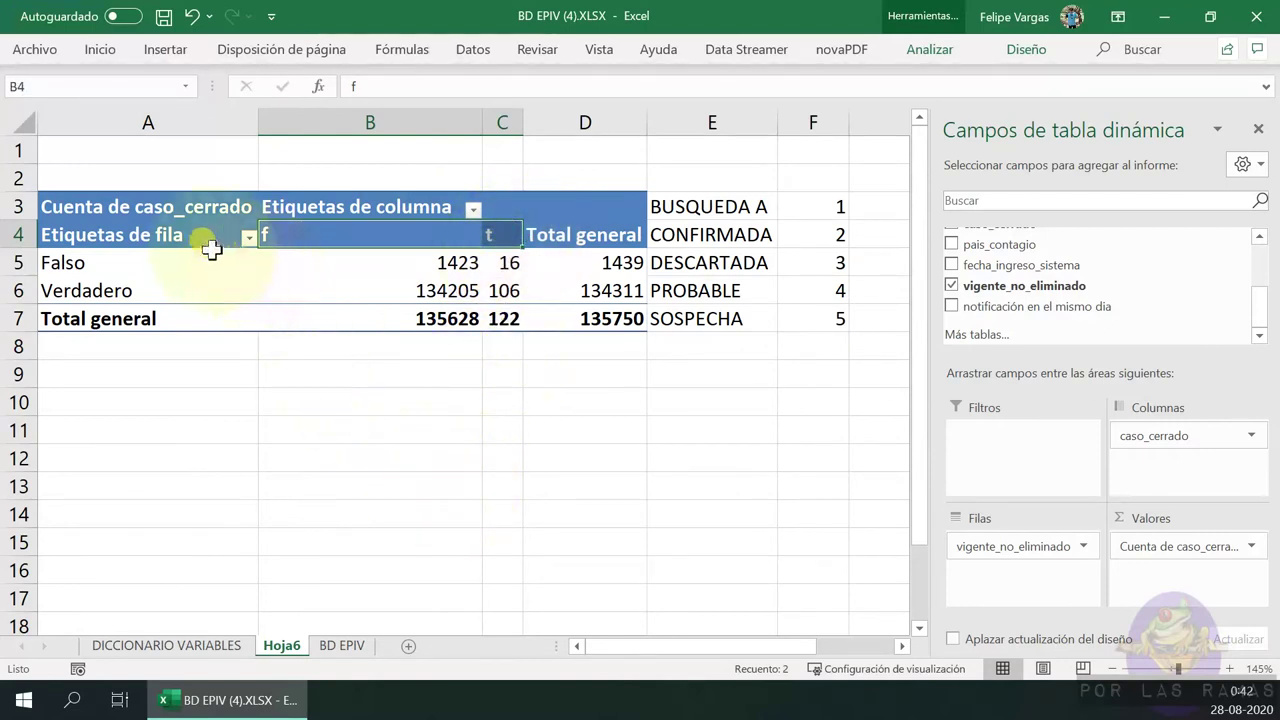
pyautogui.click(248, 237)
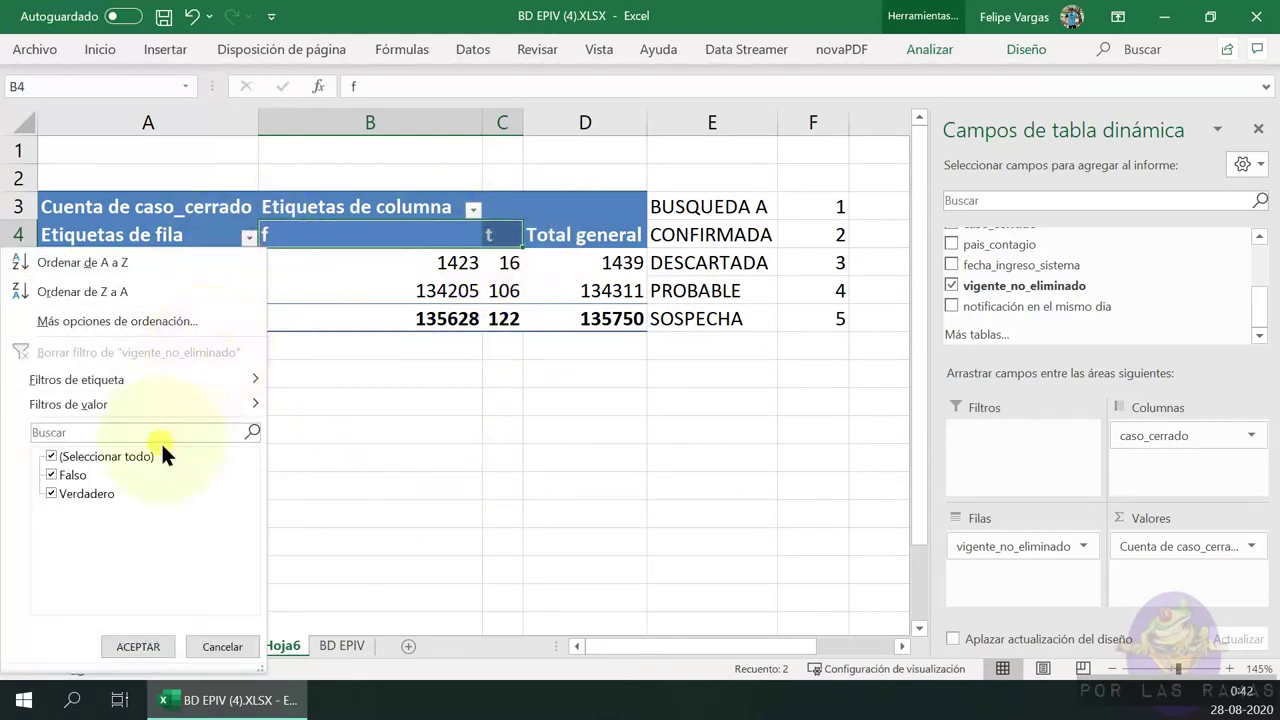
pyautogui.click(138, 646)
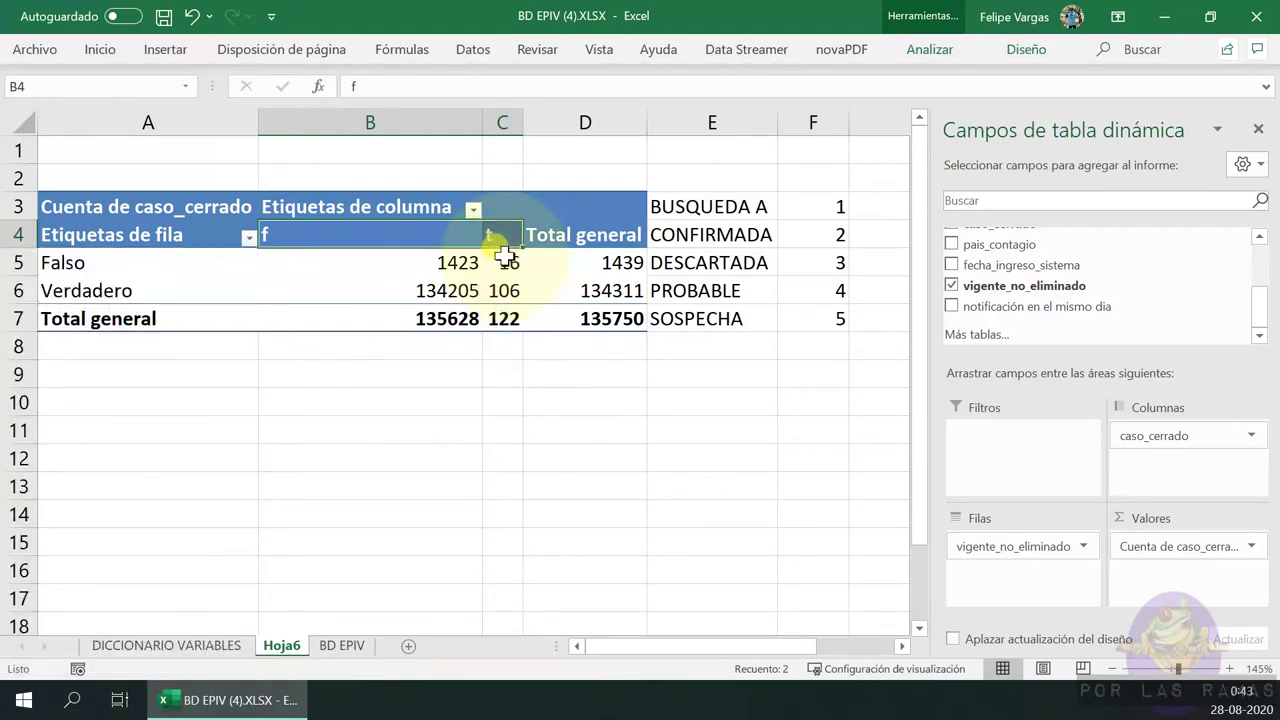
pyautogui.moveTo(495, 262)
pyautogui.mouseDown()
pyautogui.moveTo(483, 287)
pyautogui.moveTo(410, 291)
pyautogui.mouseUp()
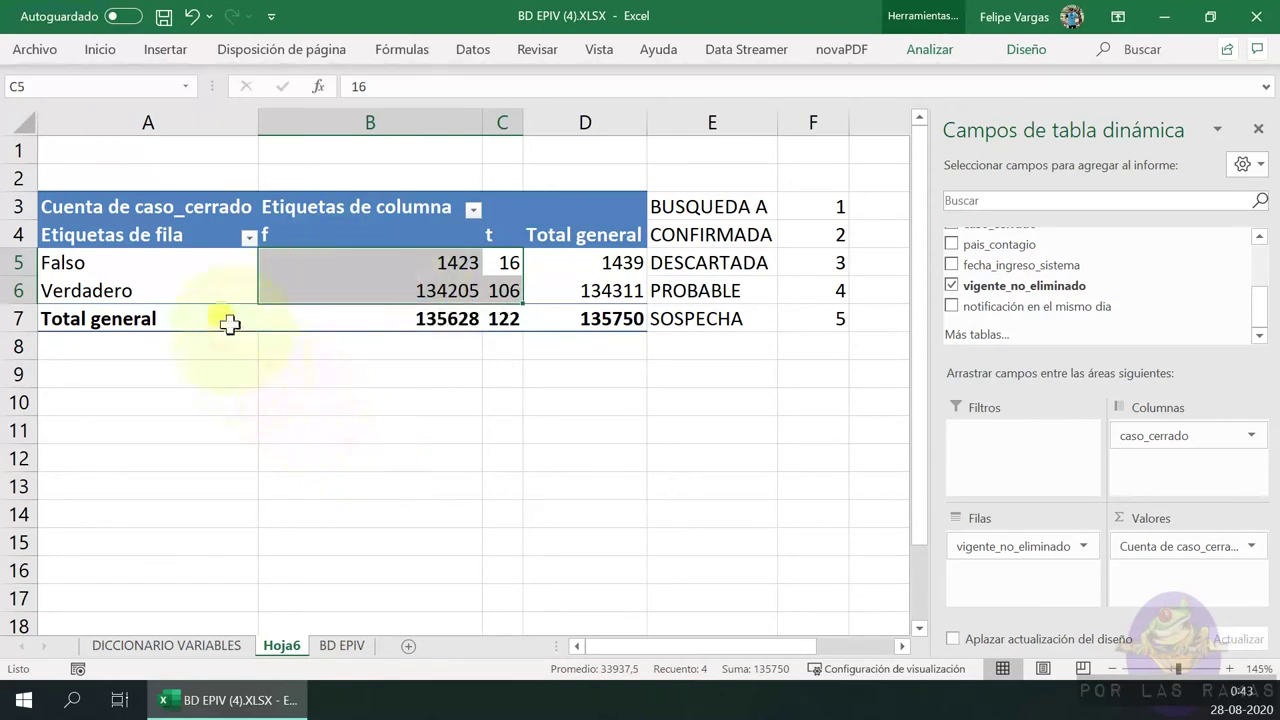
pyautogui.click(1213, 548)
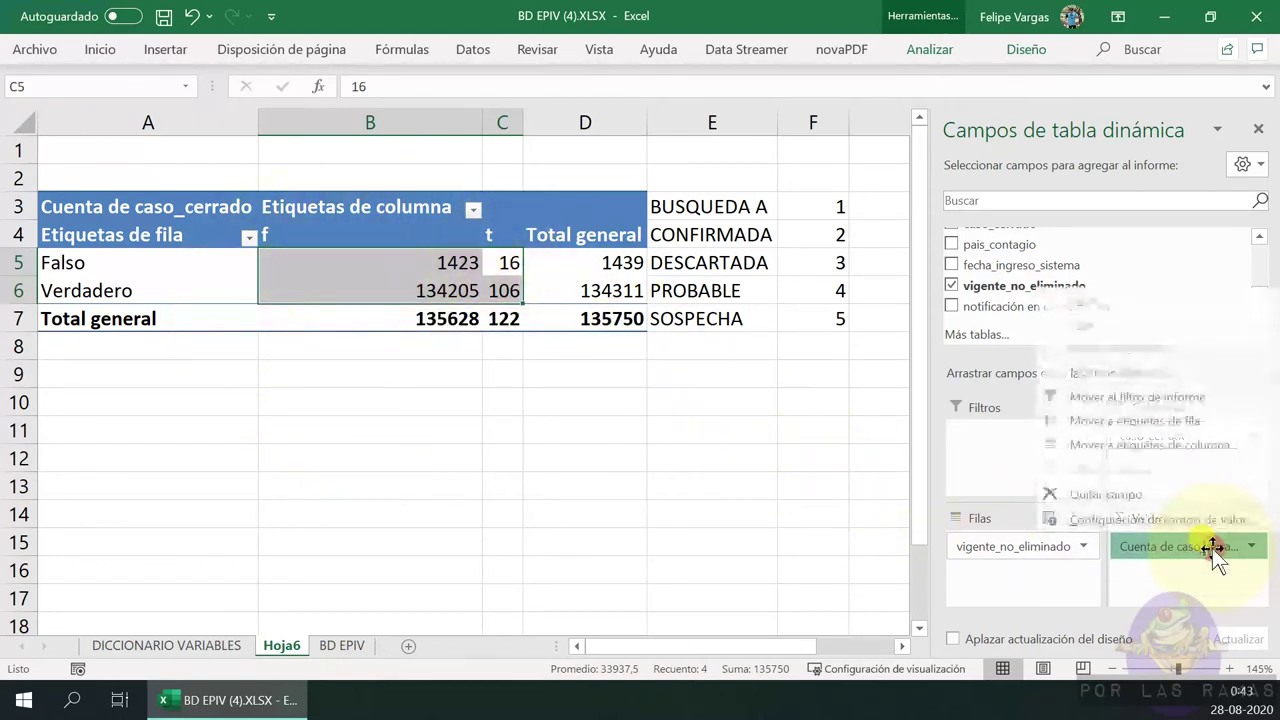
pyautogui.click(751, 514)
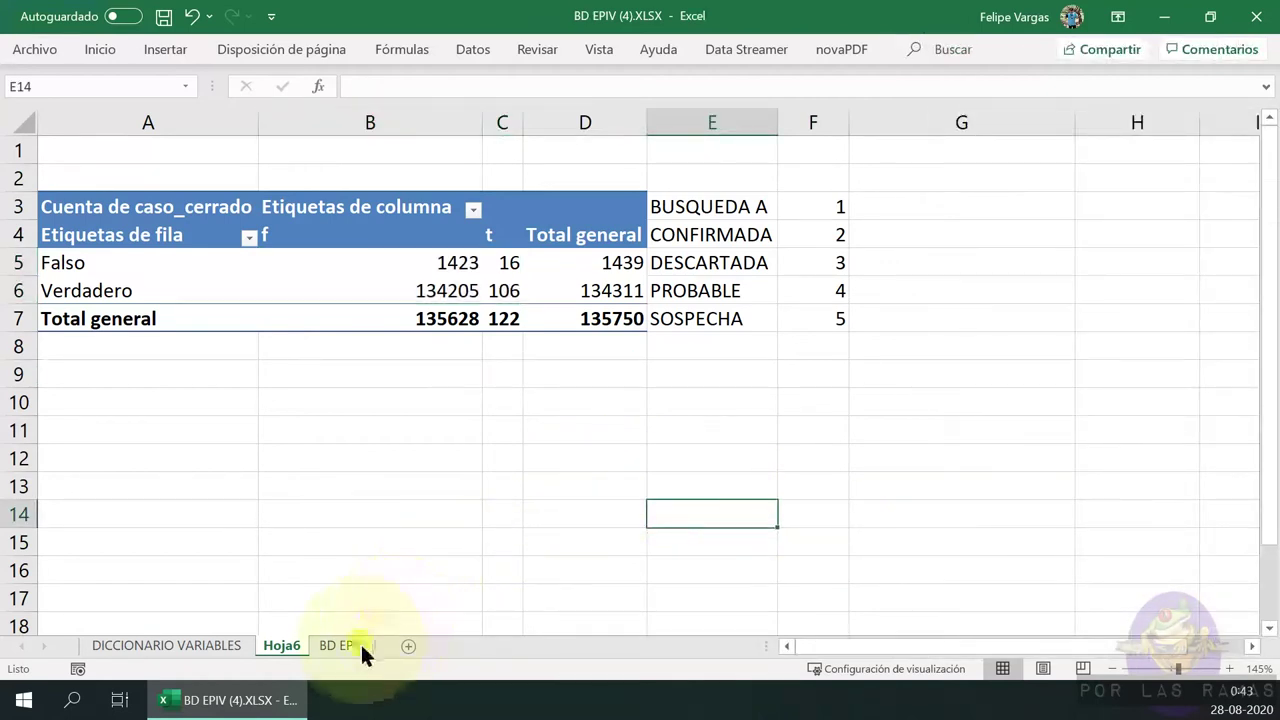
# Replace vigente_no_eliminado and caso_cerrado with etapa_clinica in rows and values, then select the counts
pyautogui.click(138, 214)
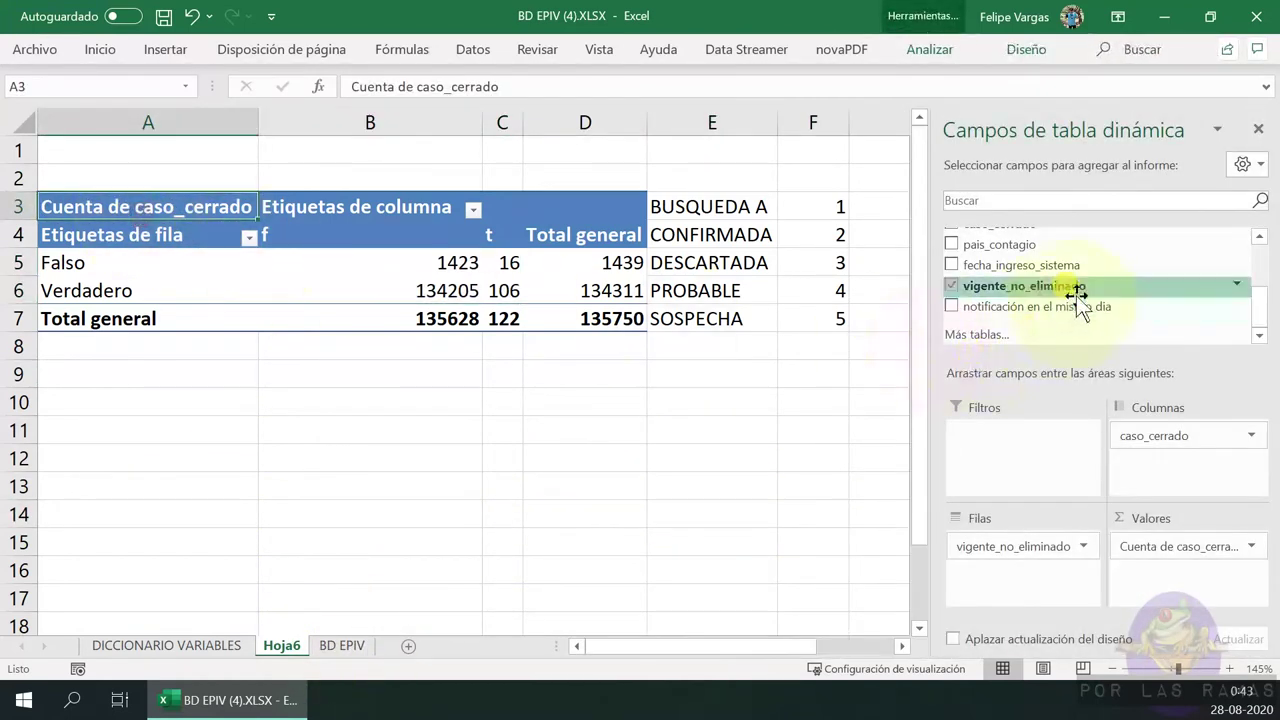
pyautogui.scroll(3, 1074, 297)
pyautogui.click(951, 333)
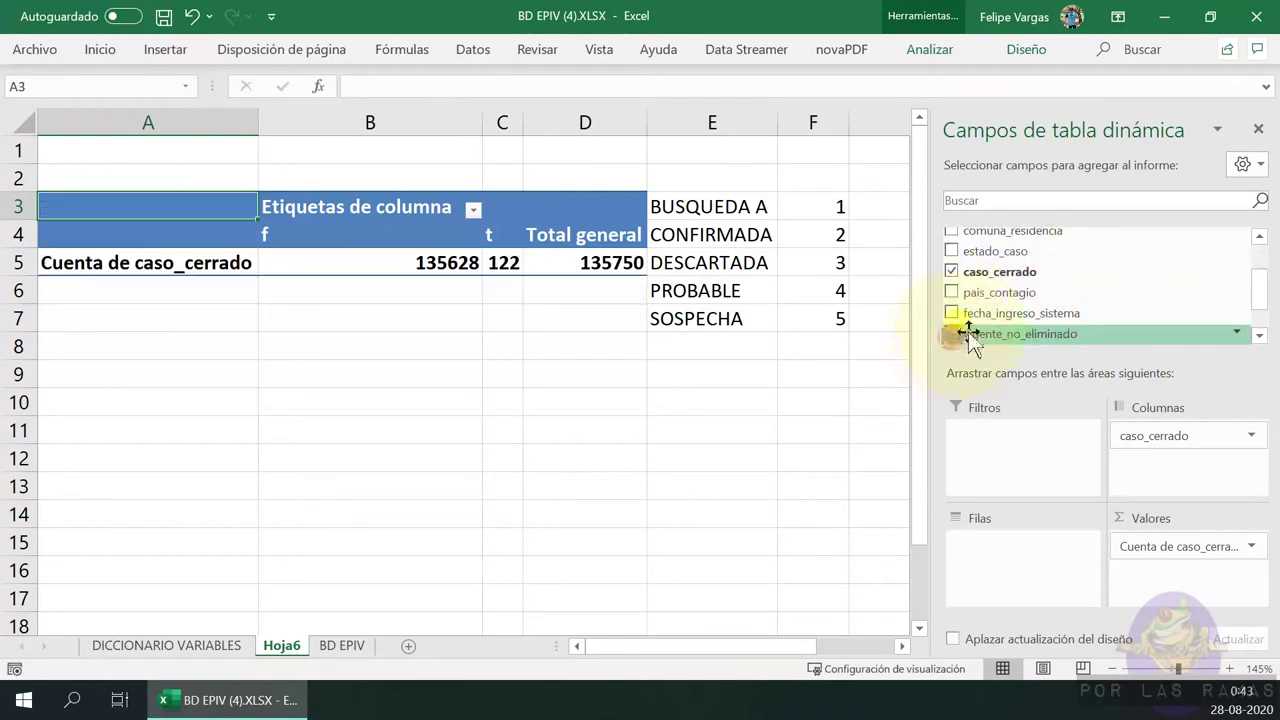
pyautogui.click(951, 272)
pyautogui.scroll(1, 990, 285)
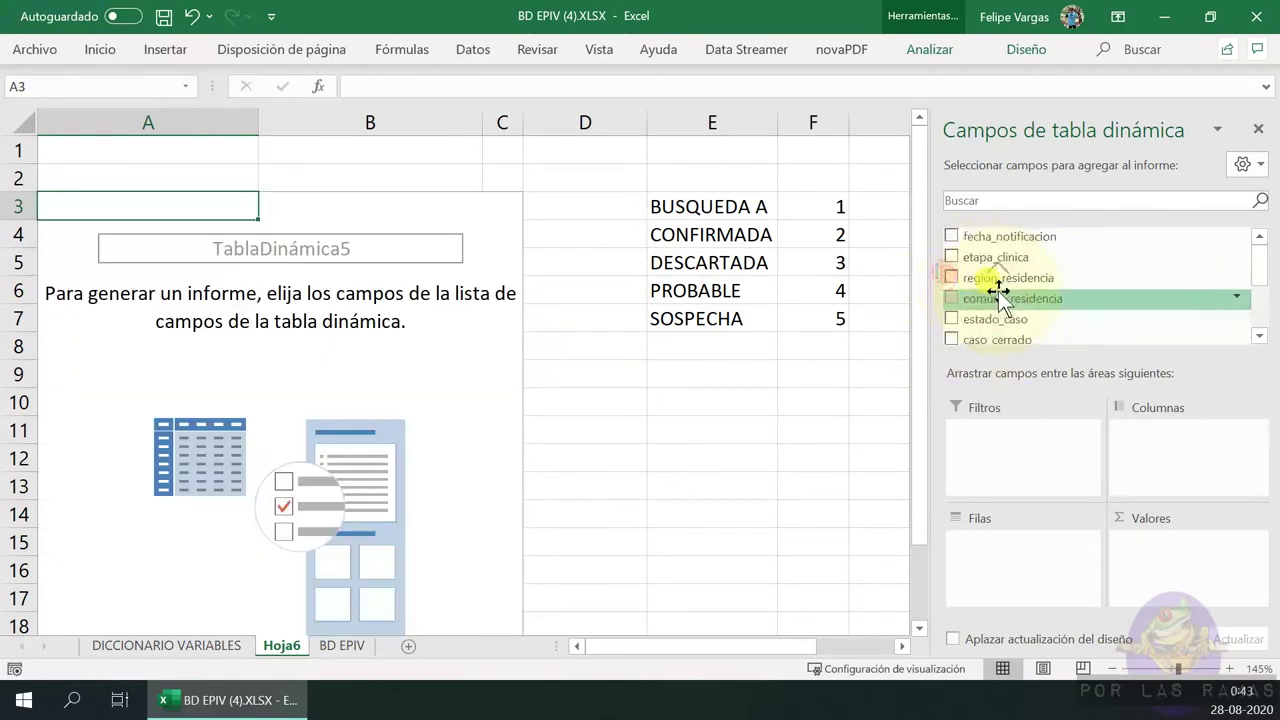
pyautogui.click(951, 257)
pyautogui.moveTo(953, 262); pyautogui.dragTo(1184, 568)
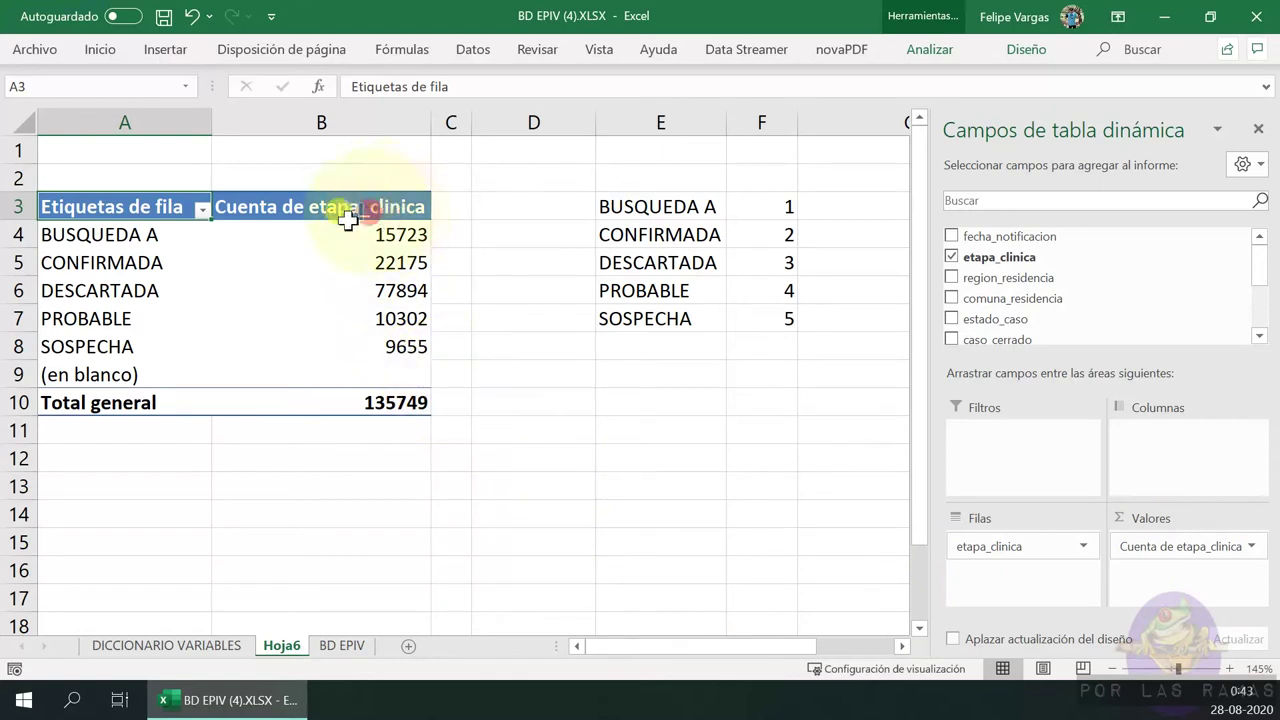
pyautogui.moveTo(360, 206); pyautogui.dragTo(80, 345)
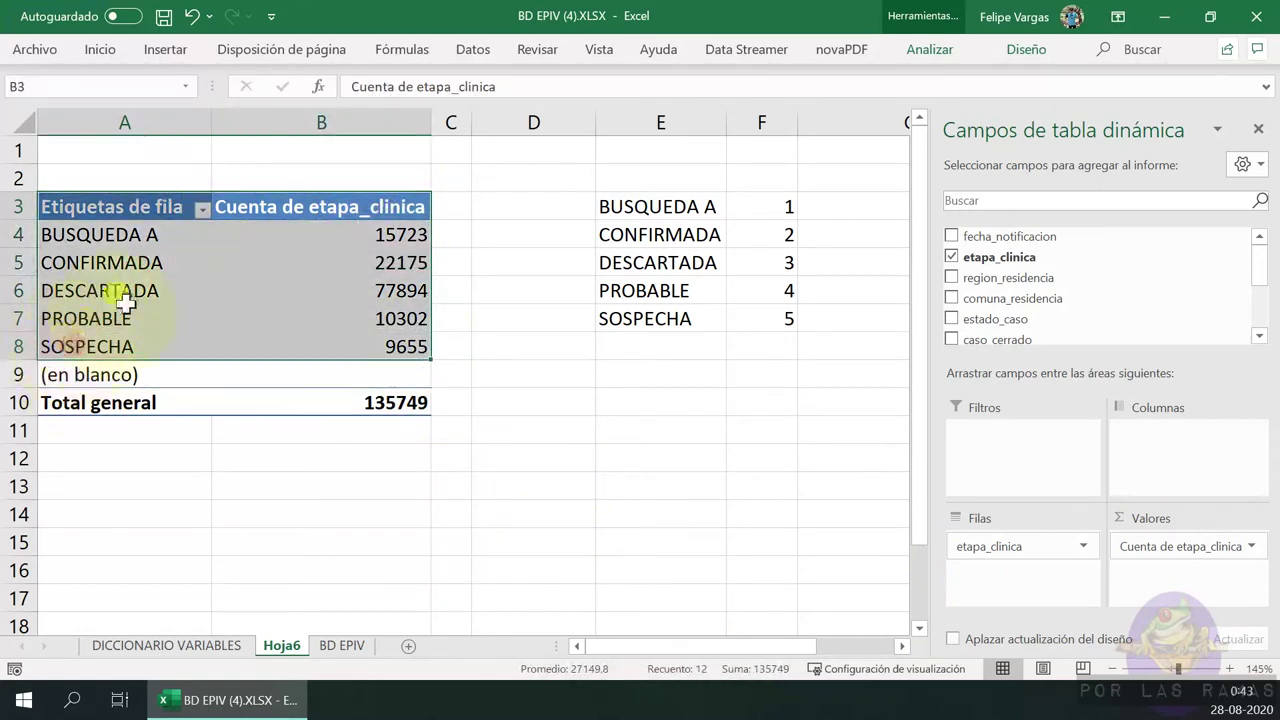
# Insert a 3D pie chart of the etapa_clinica counts
pyautogui.click(166, 49)
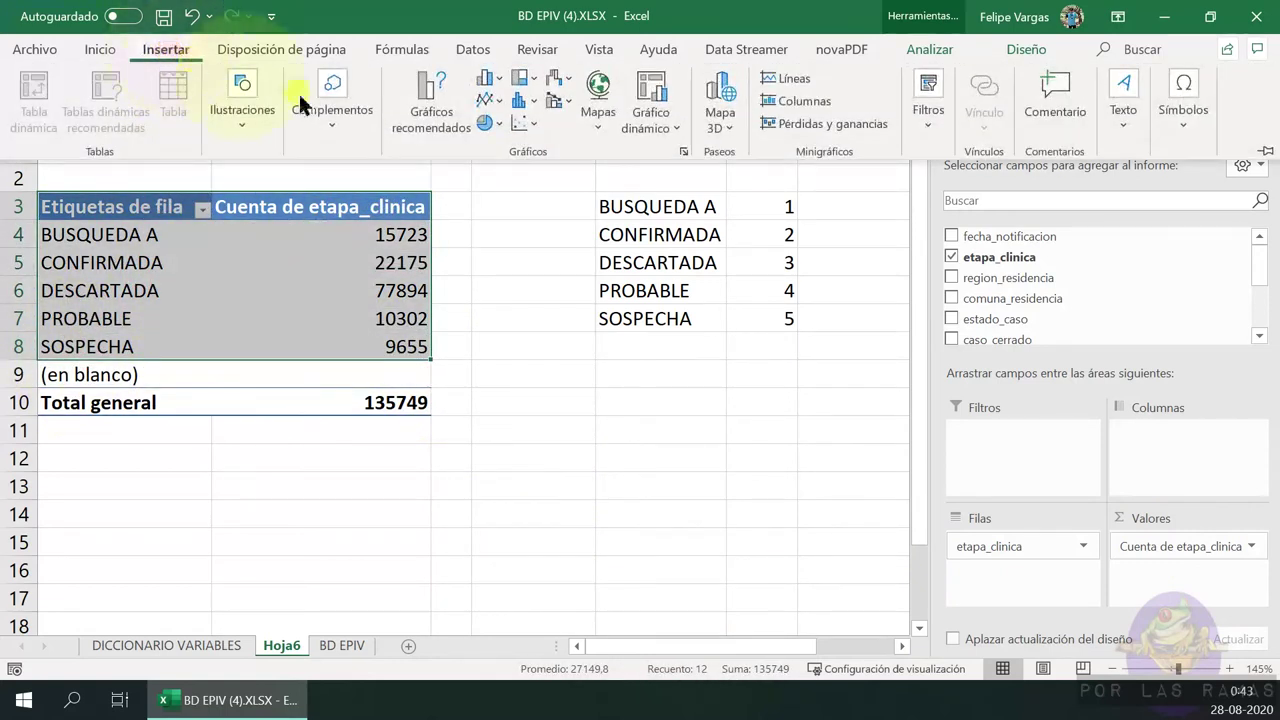
pyautogui.click(485, 124)
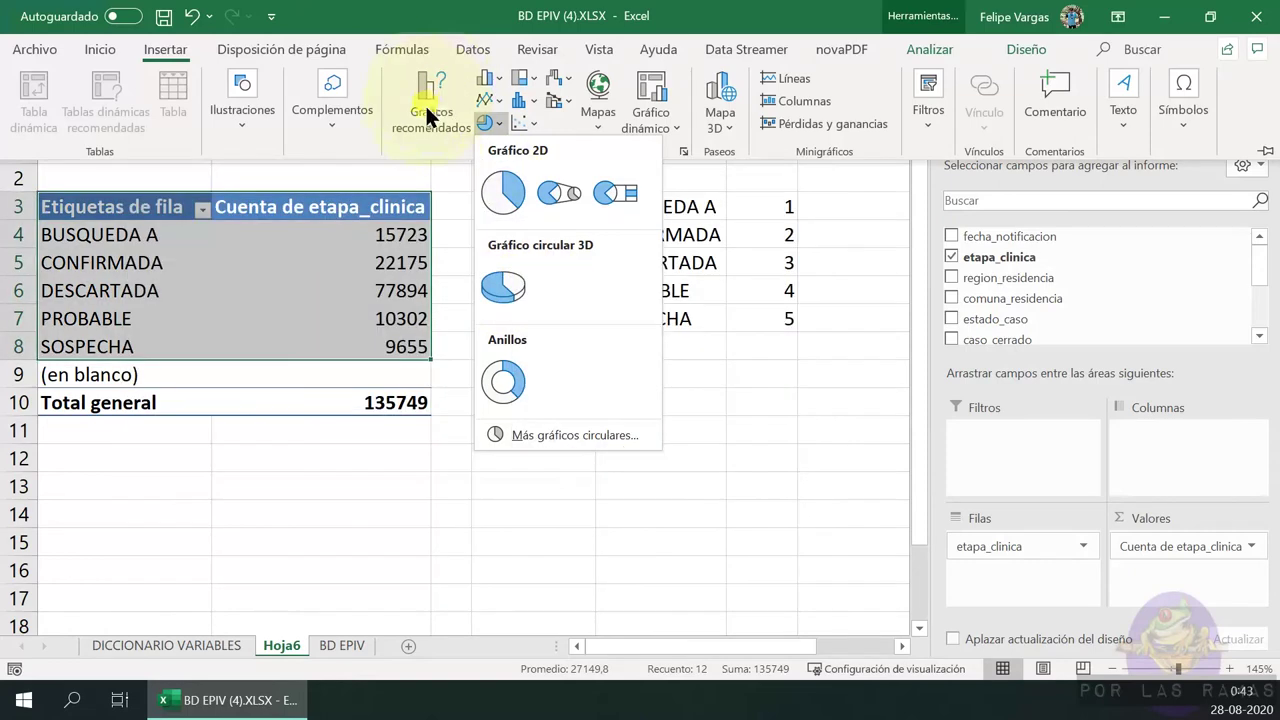
pyautogui.click(502, 287)
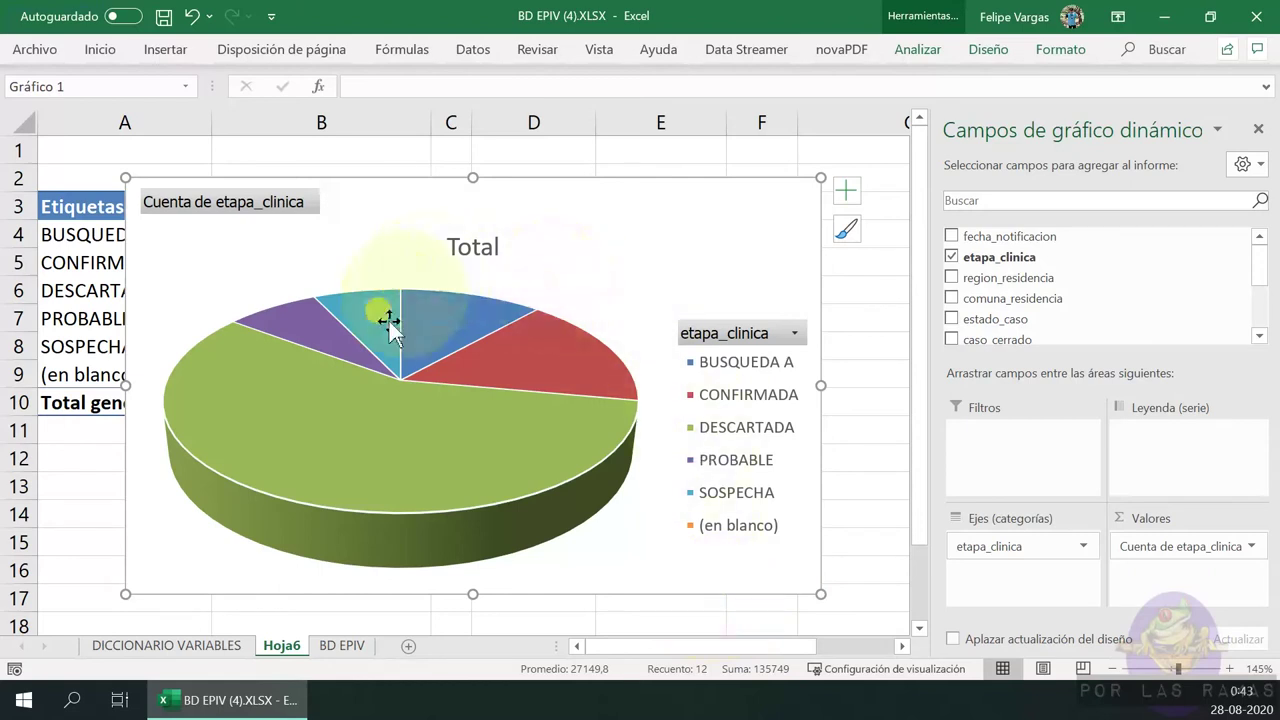
pyautogui.moveTo(420, 440)
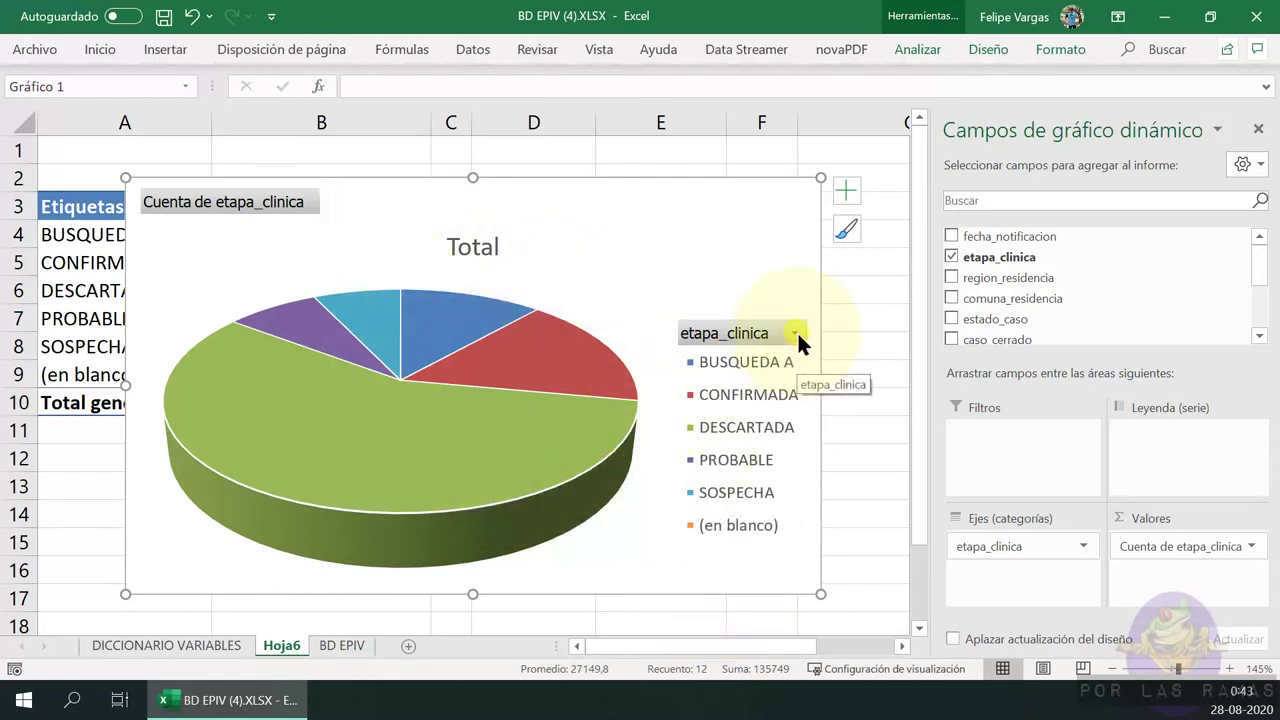
# Look at the chart's etapa_clinica filter and chart area formatting without applying changes
pyautogui.click(795, 332)
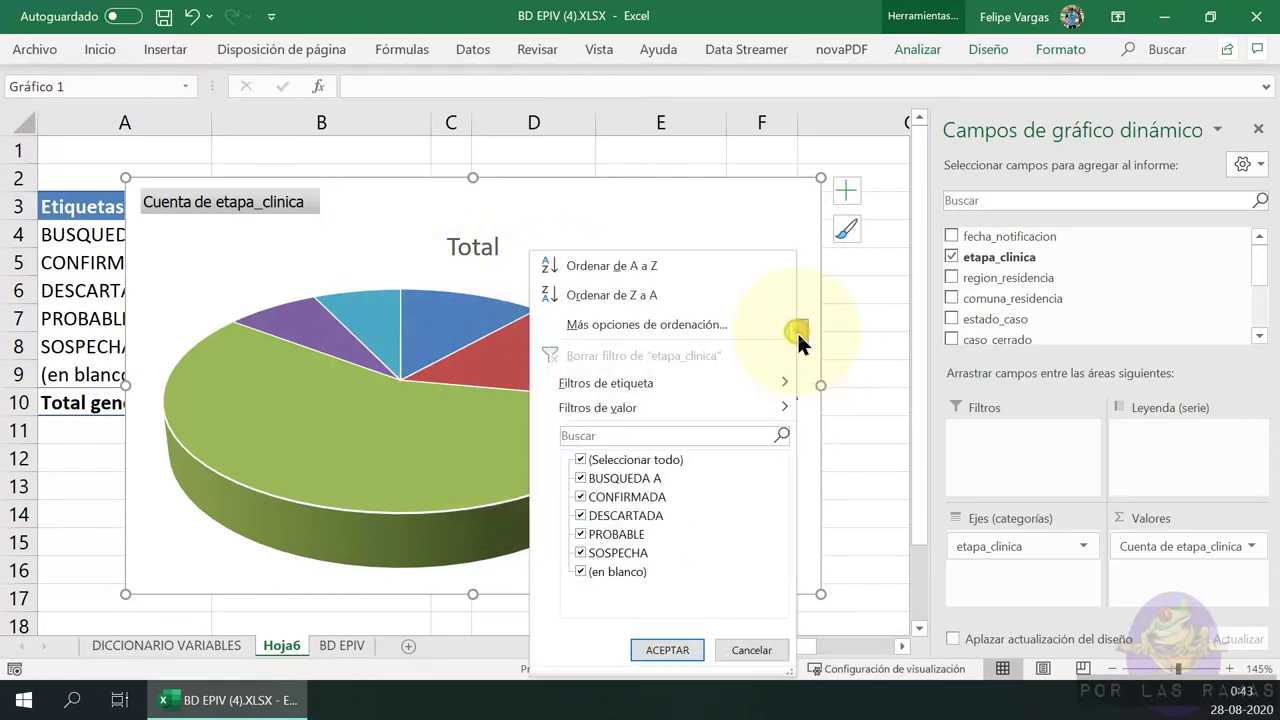
pyautogui.click(580, 571)
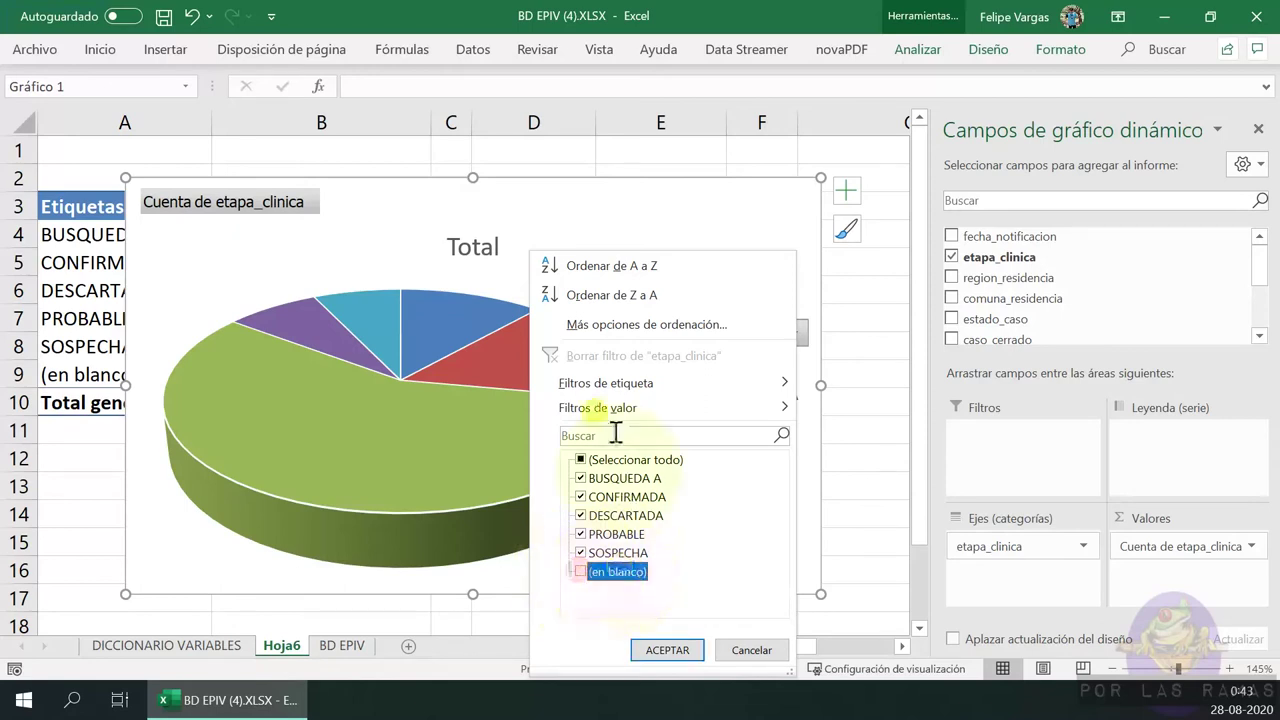
pyautogui.click(445, 605)
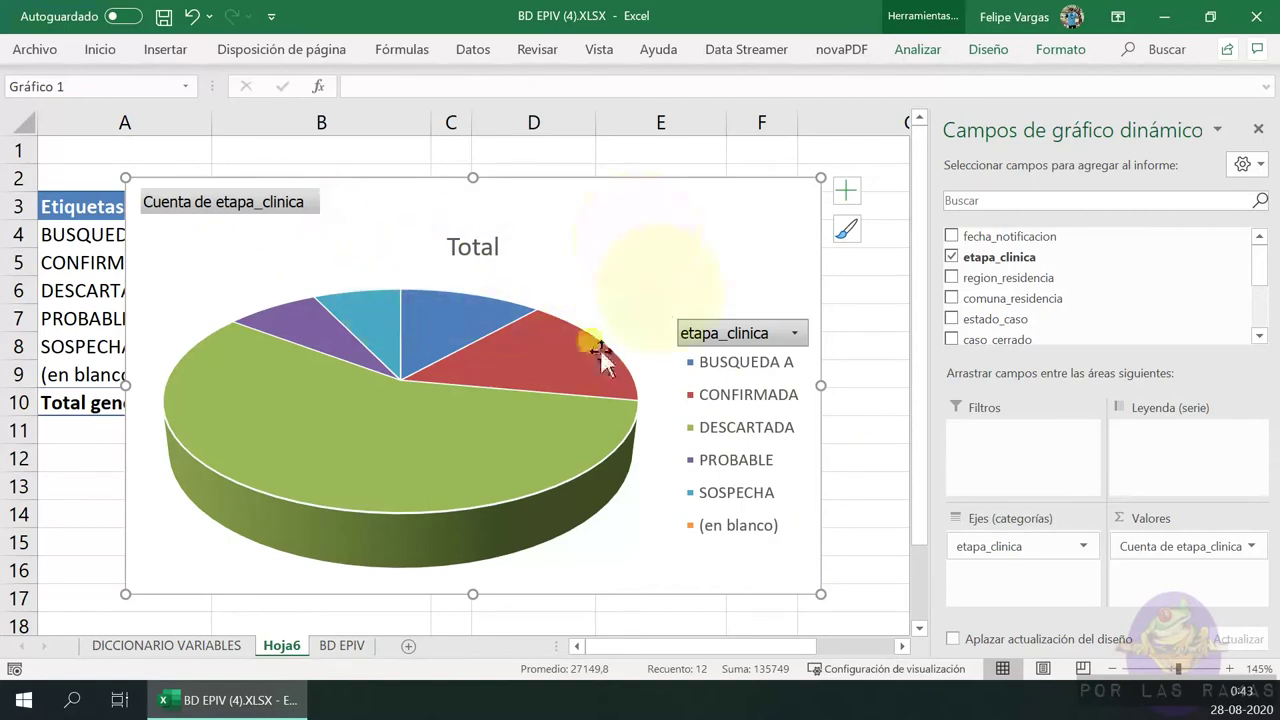
pyautogui.doubleClick(515, 195)
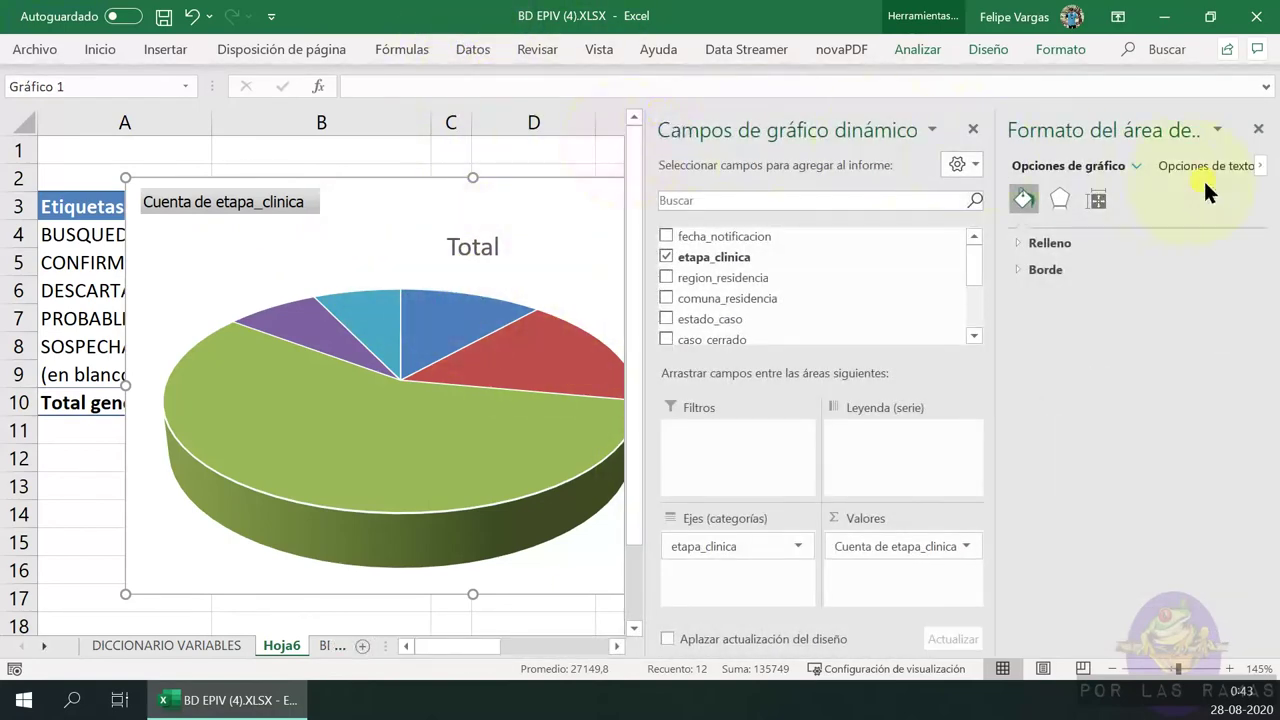
pyautogui.click(1256, 130)
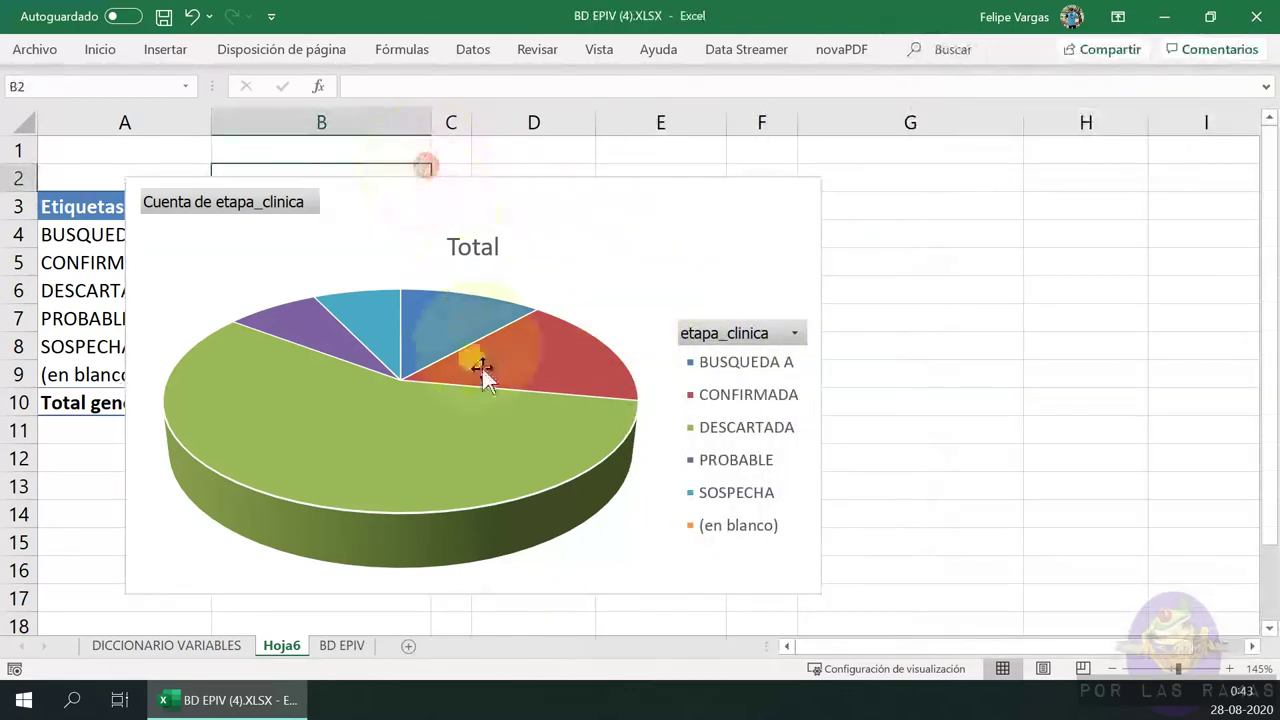
pyautogui.click(484, 378)
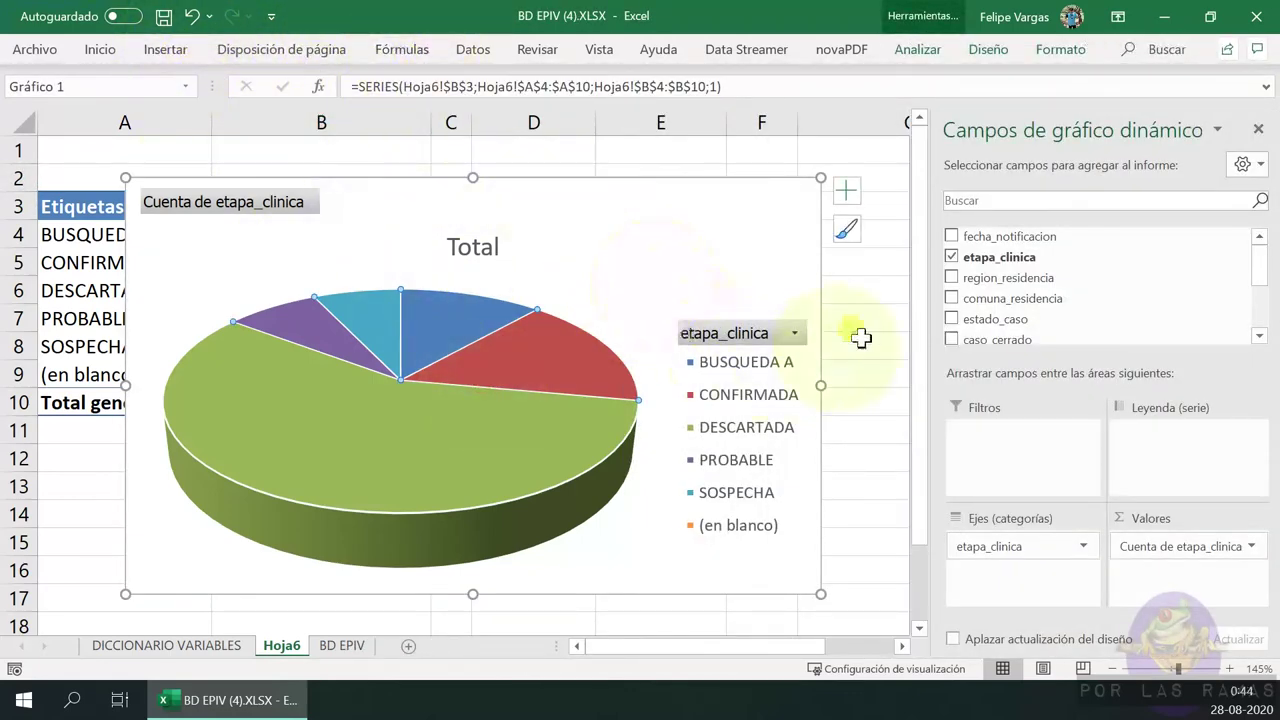
# Delete the 3D pie chart
pyautogui.click(904, 290)
pyautogui.click(662, 325)
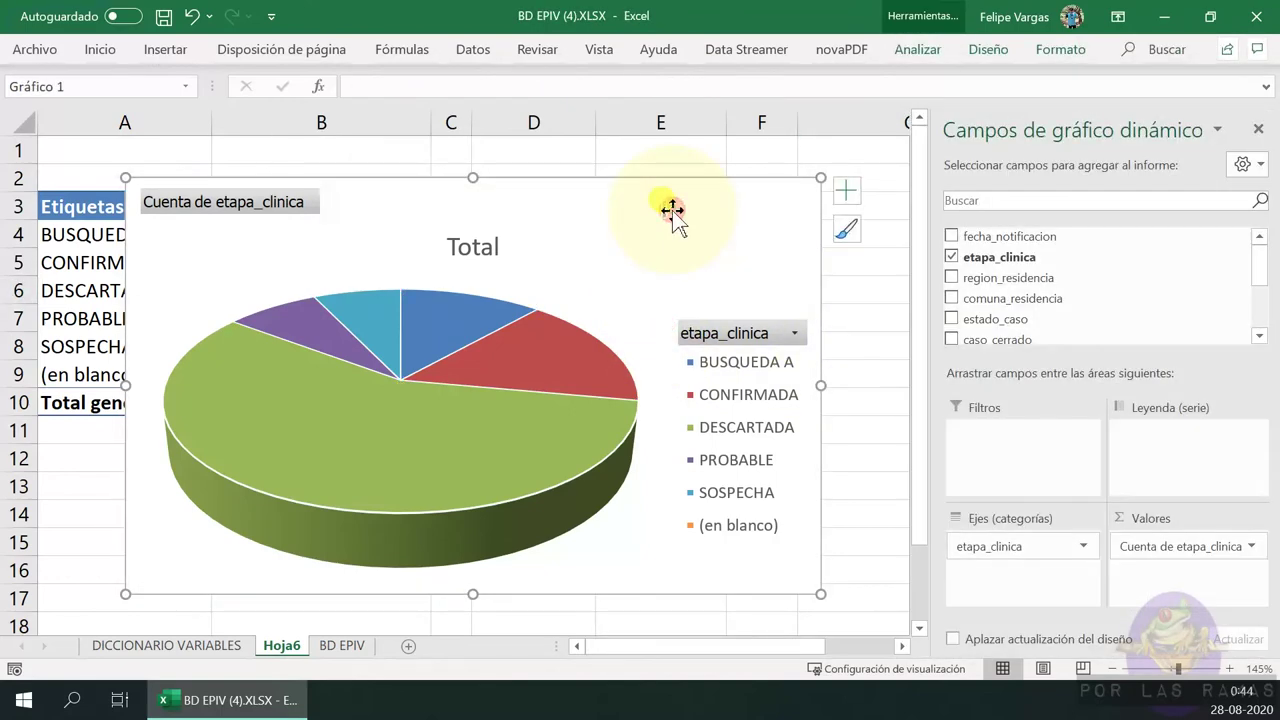
pyautogui.press('Delete')
# Insert a 2D pie chart from A4:B8, then delete it as well
pyautogui.click(334, 235)
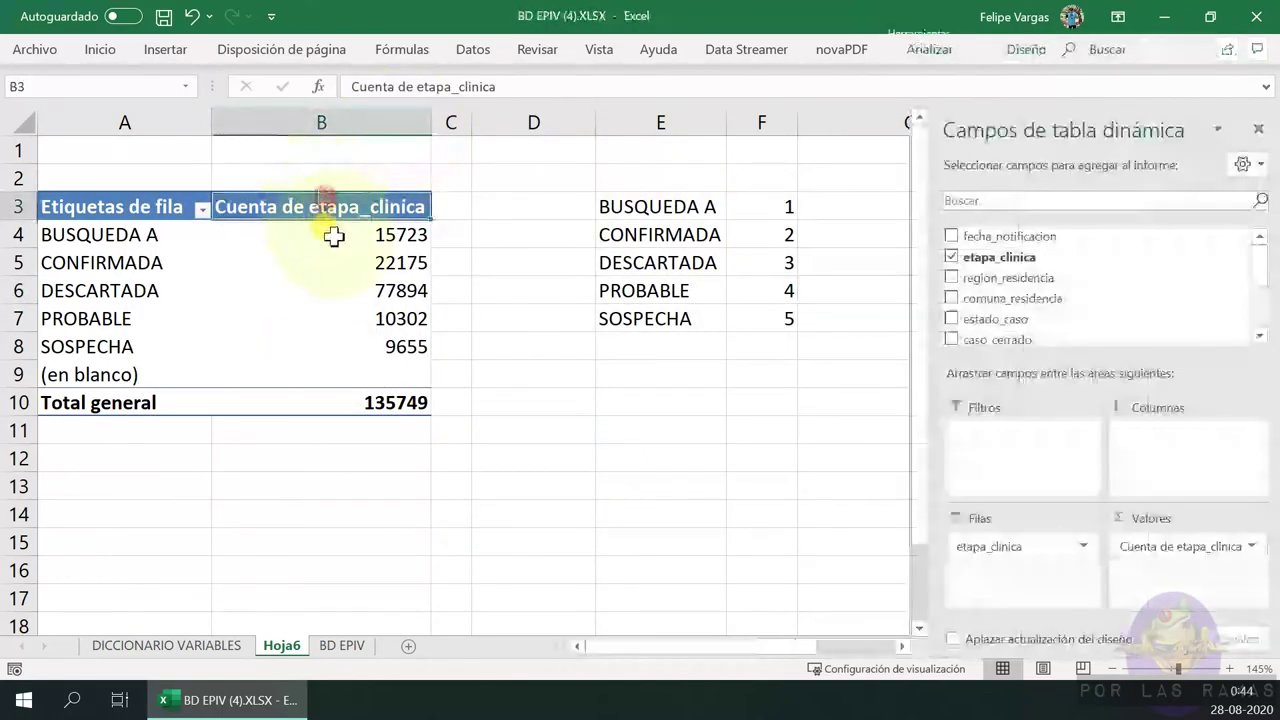
pyautogui.moveTo(104, 263); pyautogui.dragTo(88, 345)
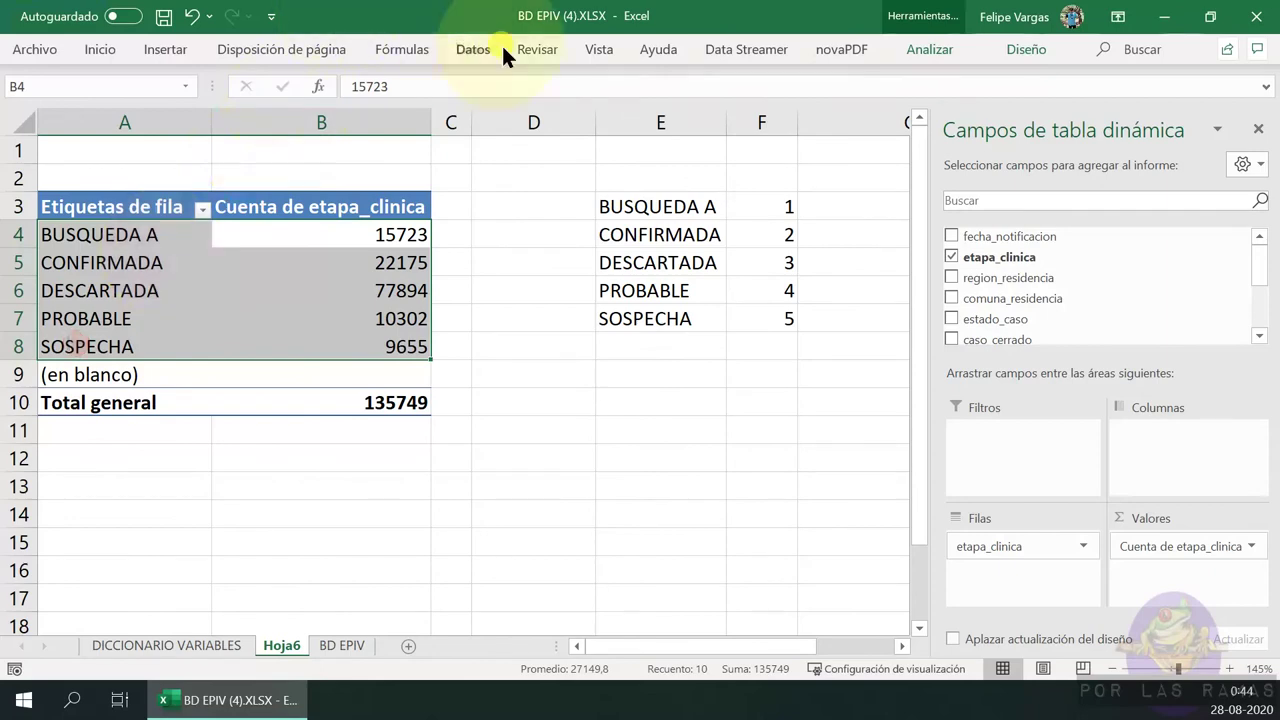
pyautogui.click(461, 49)
pyautogui.click(185, 42)
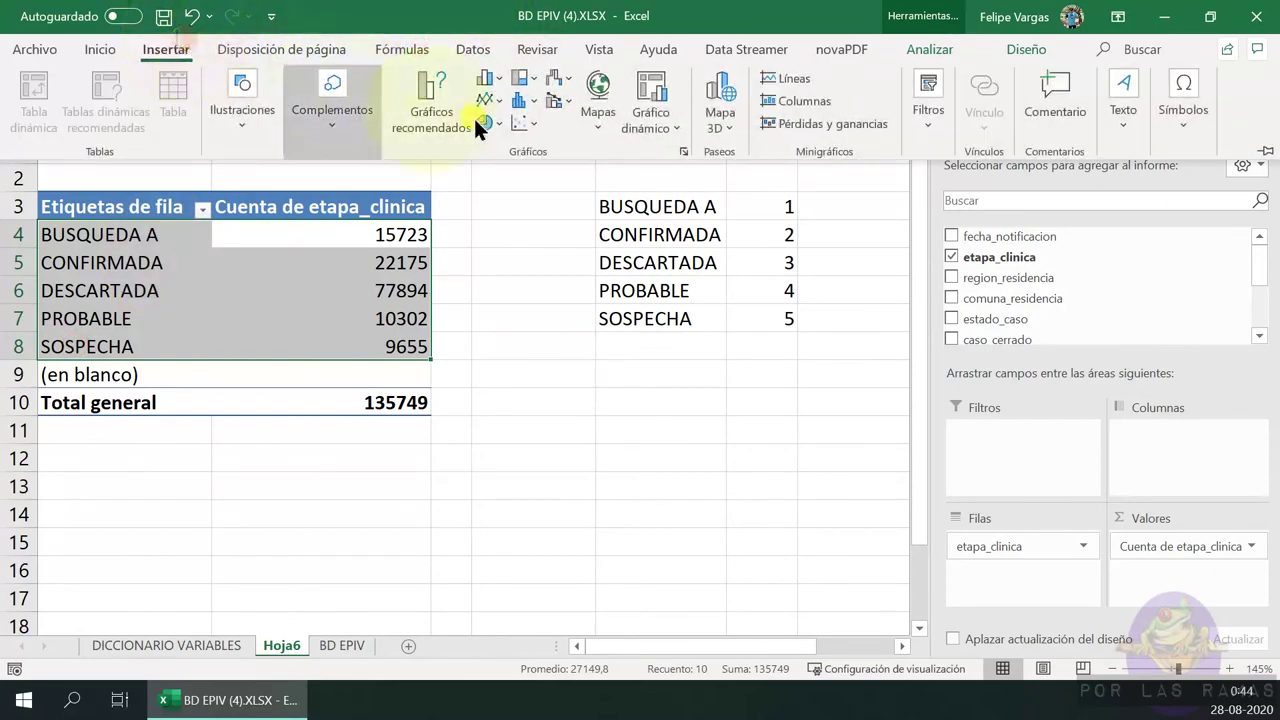
pyautogui.click(488, 115)
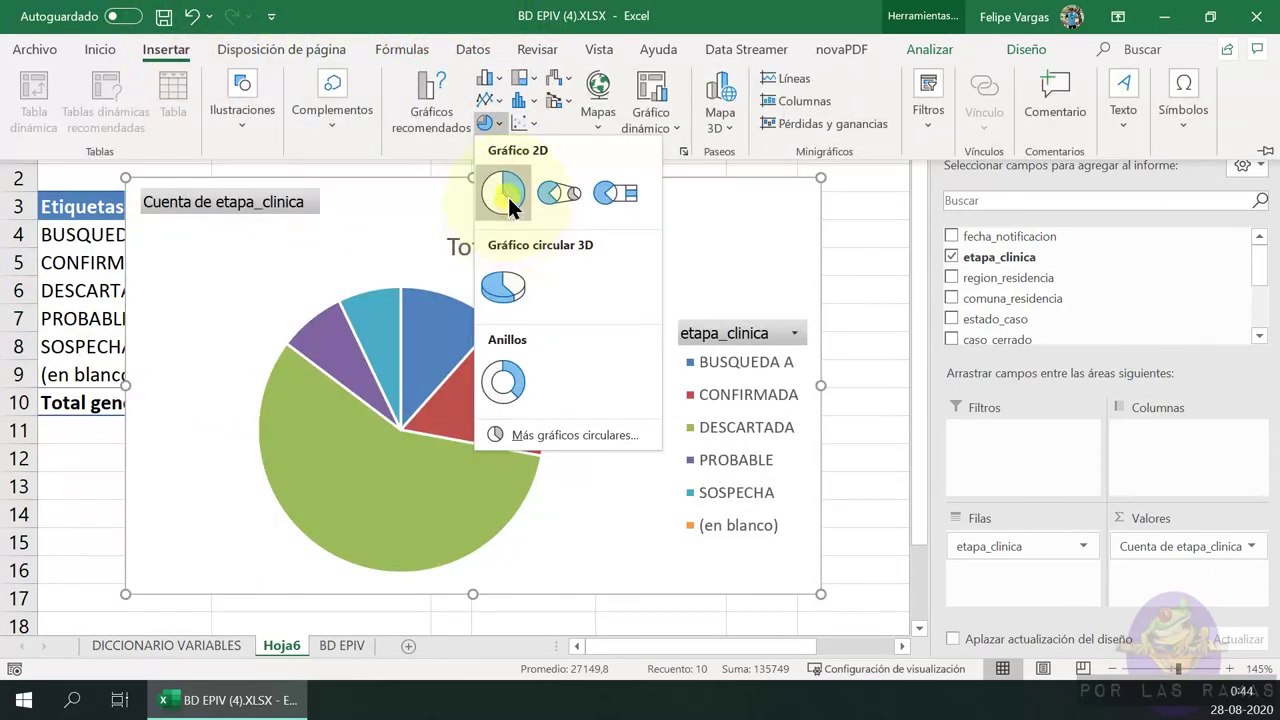
pyautogui.click(505, 194)
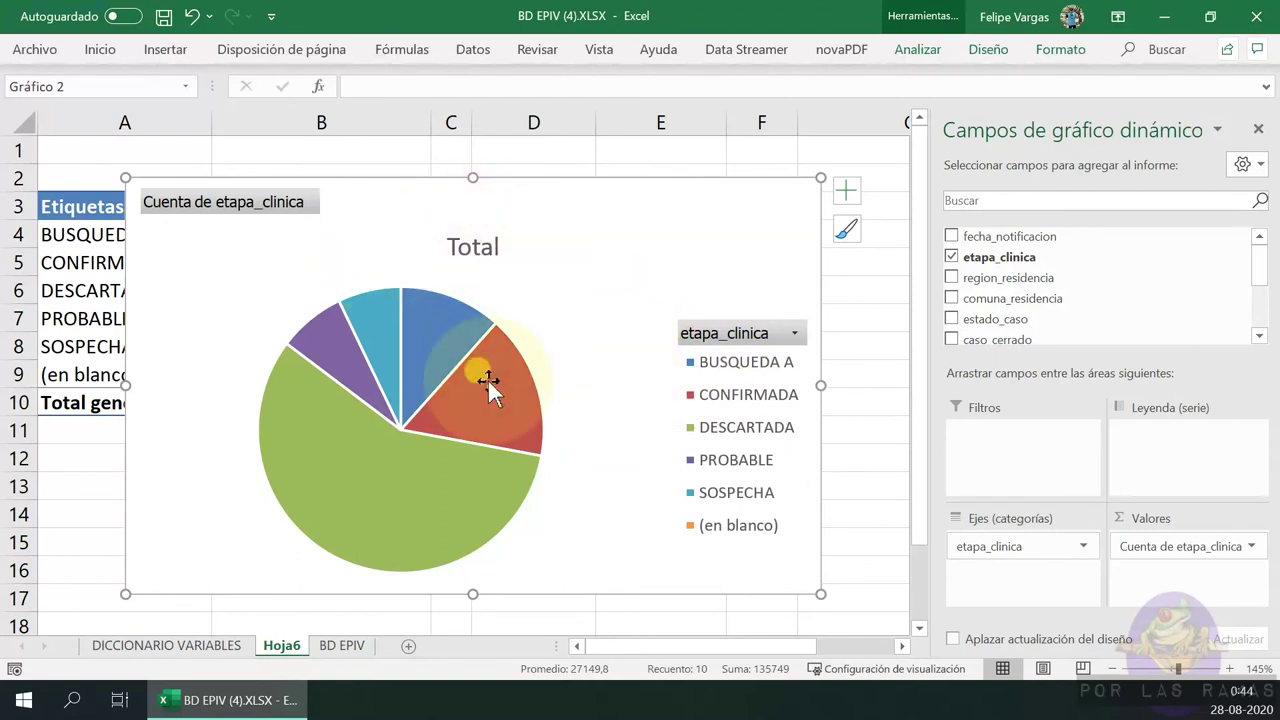
pyautogui.press('Delete')
pyautogui.click(605, 479)
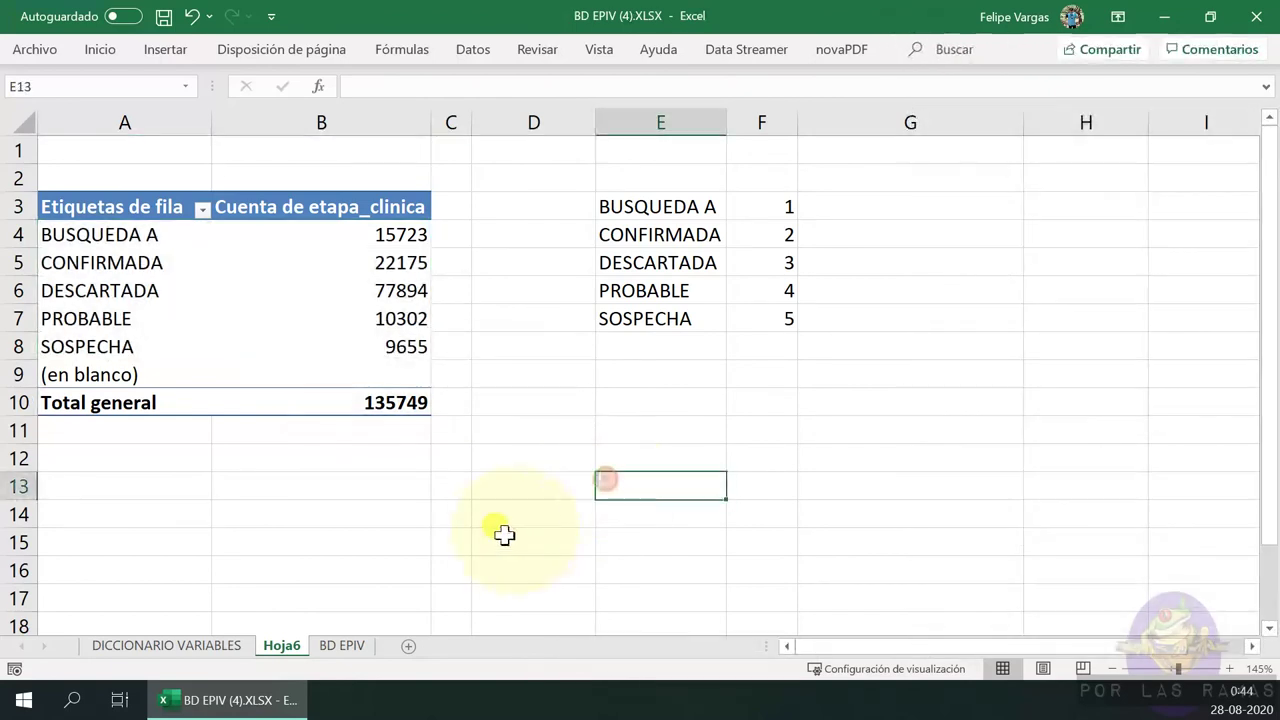
# Browse the DICCIONARIO VARIABLES, Hoja6 and BD EPIV sheets, checking several BD EPIV column headers
pyautogui.click(167, 50)
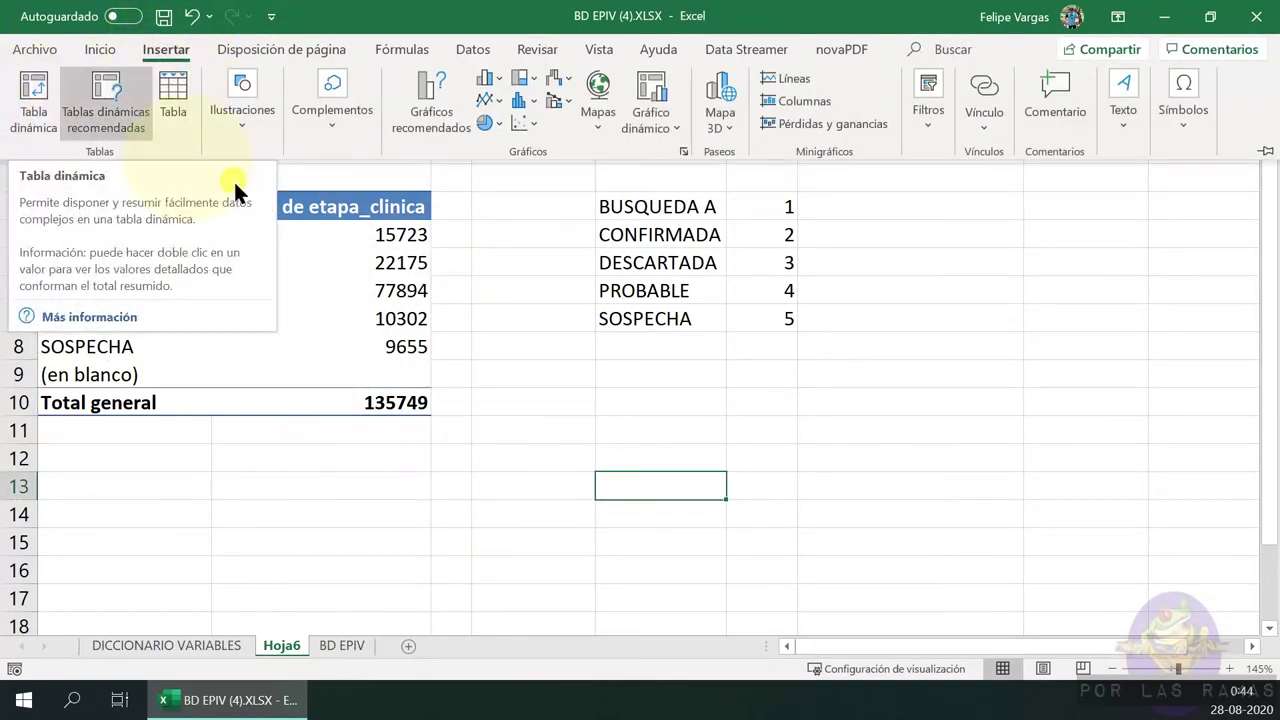
pyautogui.click(197, 625)
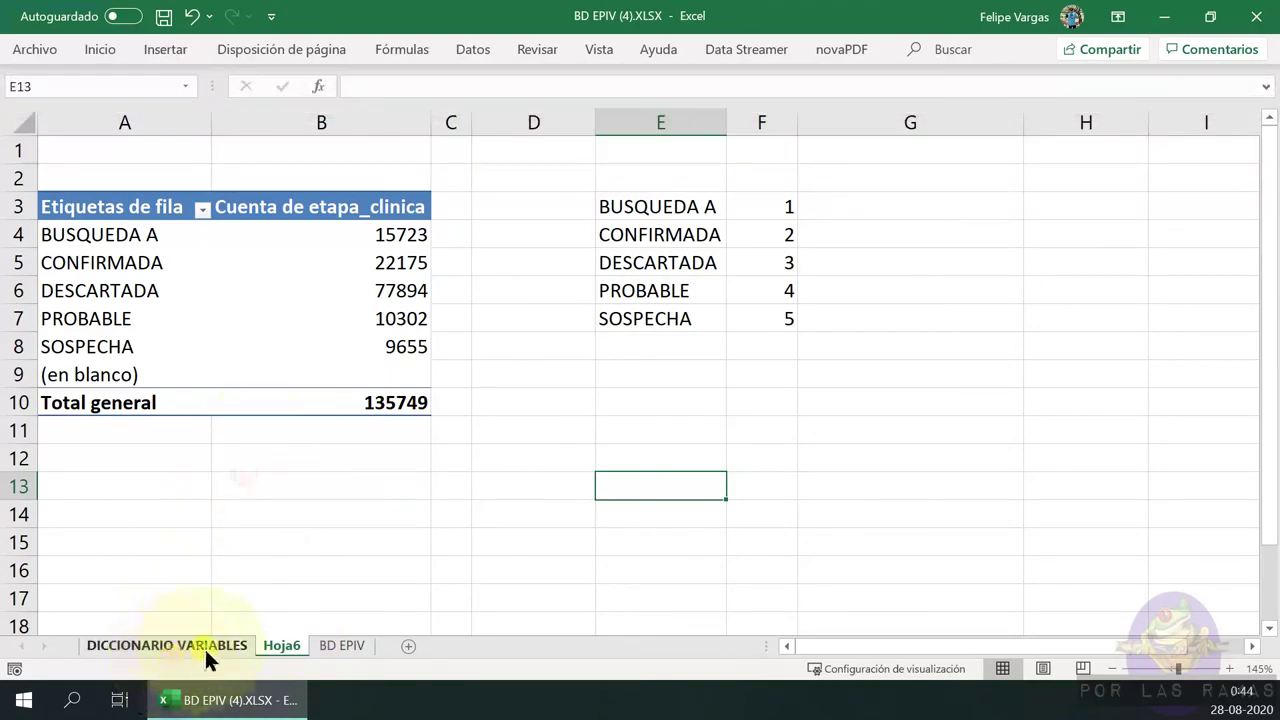
pyautogui.click(204, 646)
pyautogui.click(278, 646)
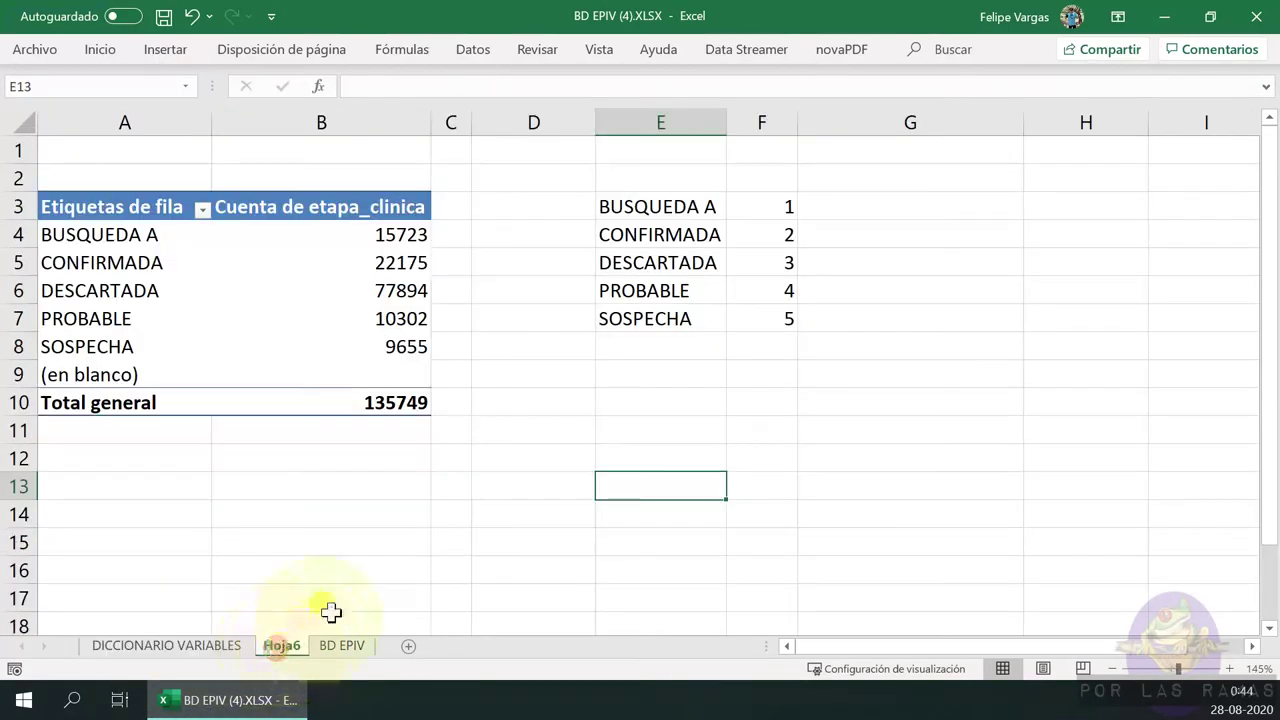
pyautogui.click(350, 648)
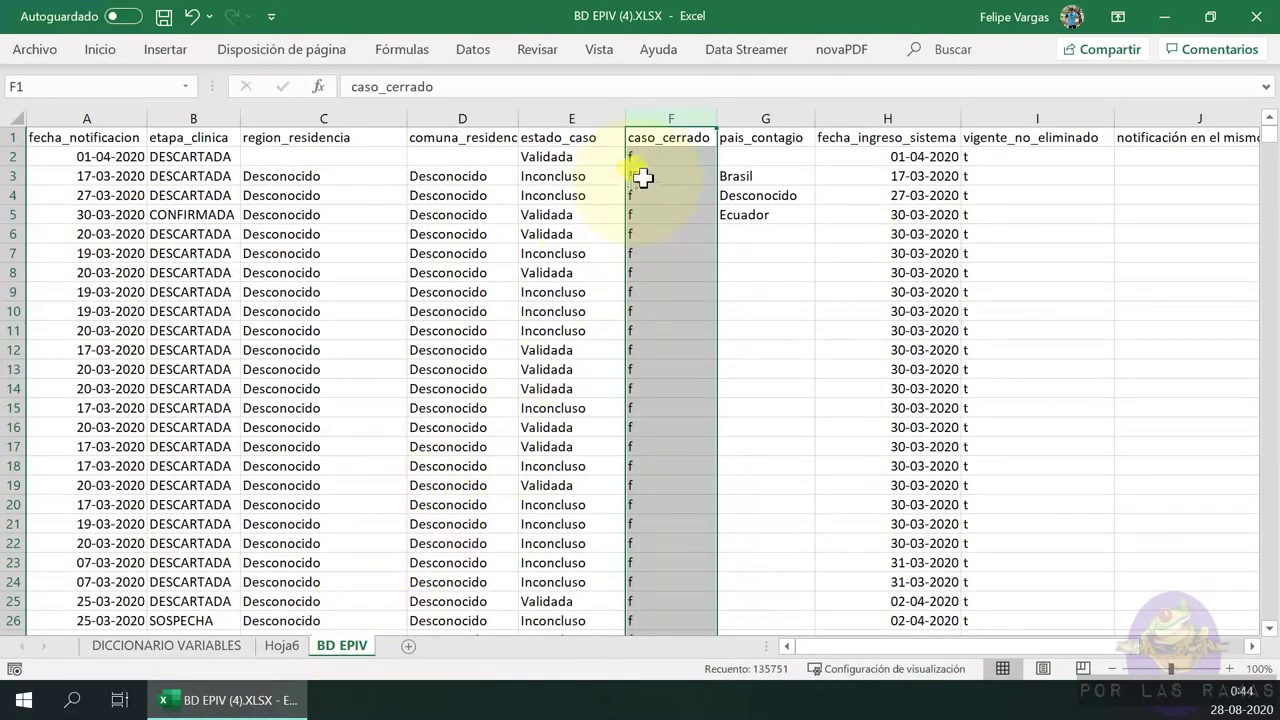
pyautogui.click(666, 141)
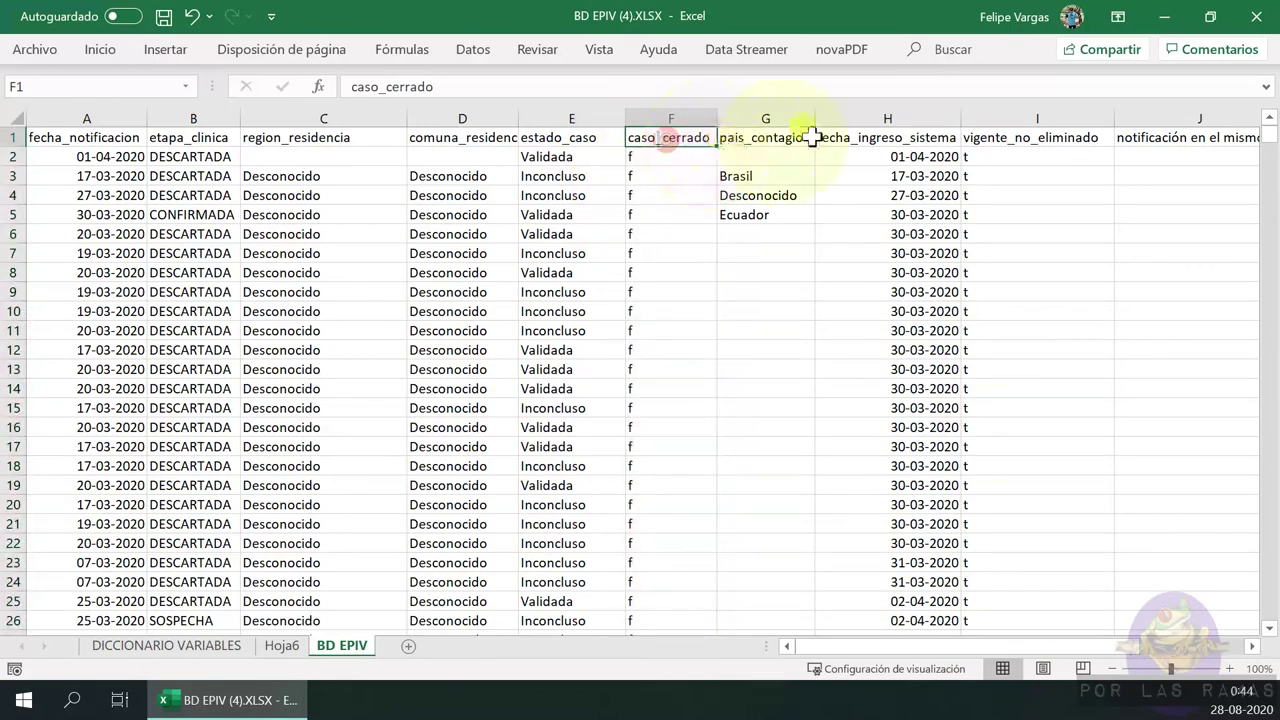
pyautogui.click(374, 137)
pyautogui.click(163, 137)
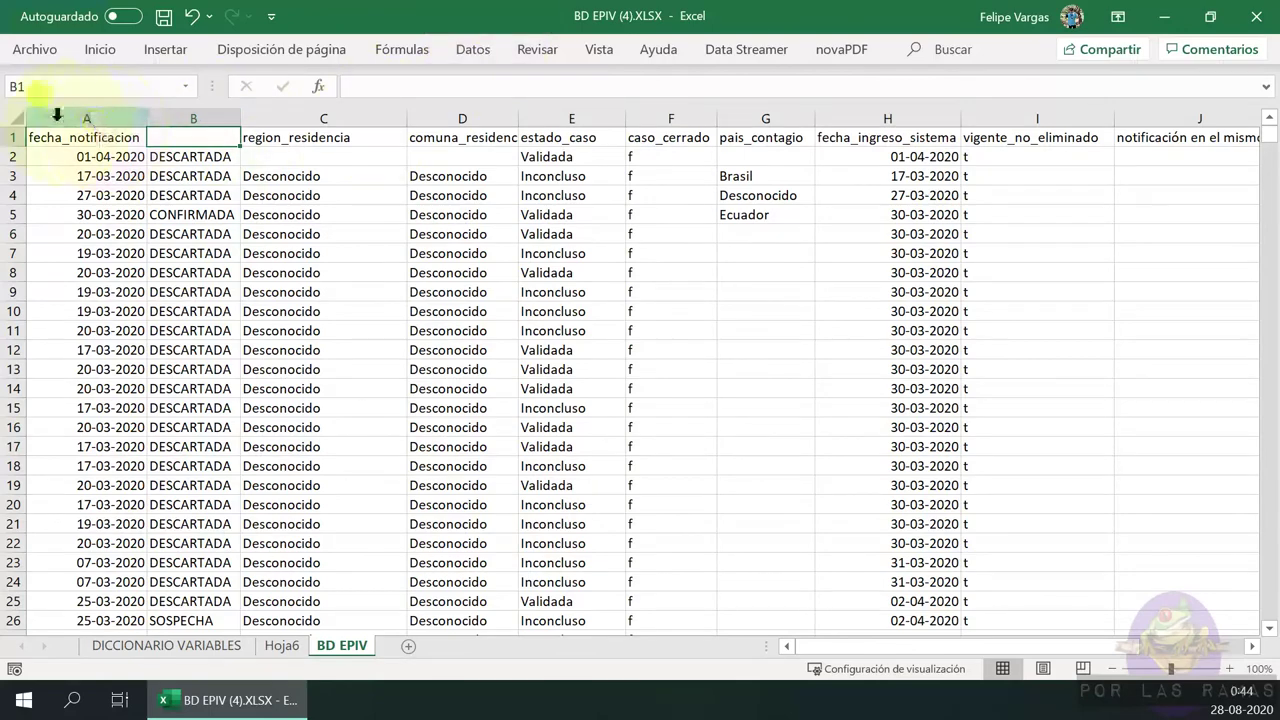
# Create a pivot table on a new worksheet from the selected fecha_notificacion column
pyautogui.moveTo(45, 118); pyautogui.dragTo(167, 117)
pyautogui.click(165, 49)
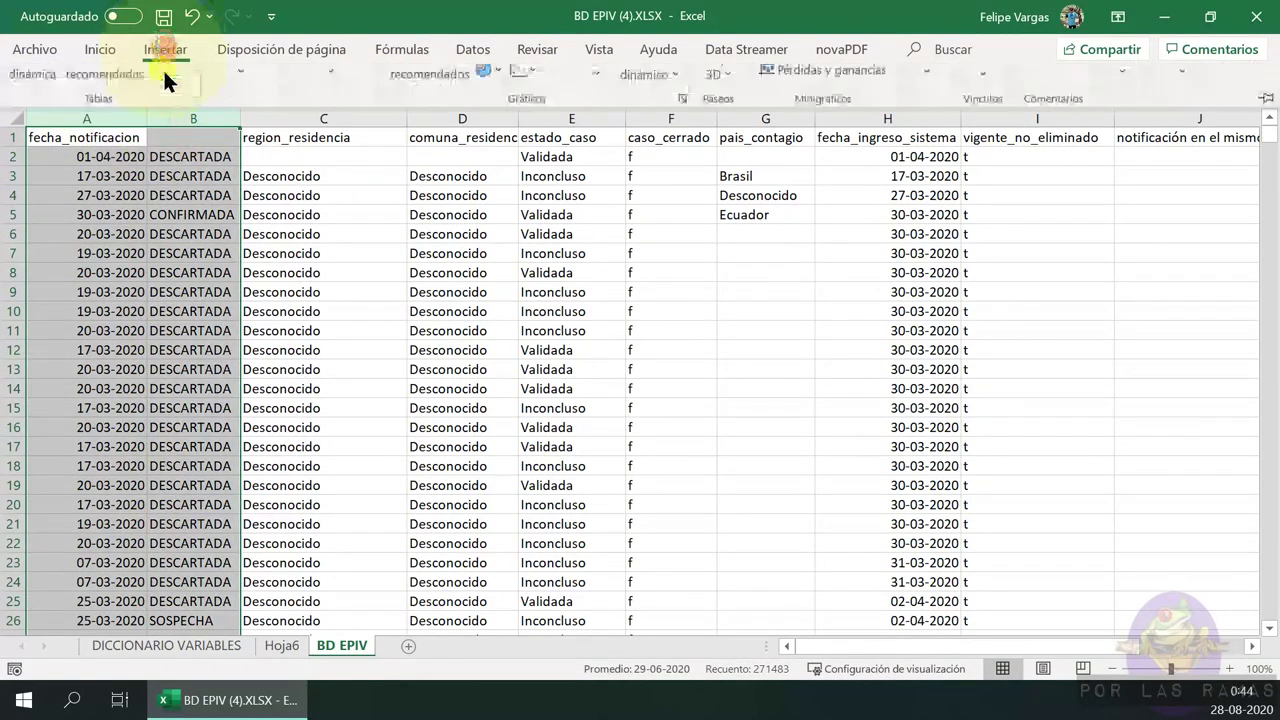
pyautogui.click(22, 90)
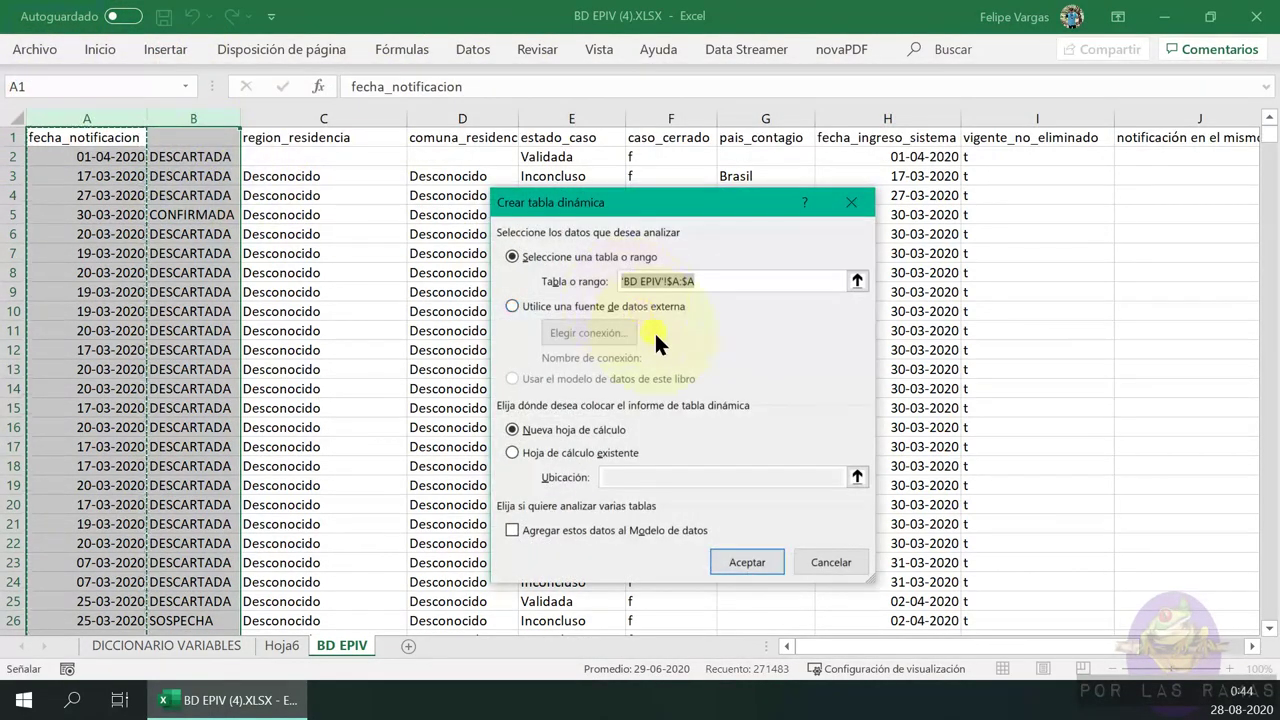
pyautogui.click(760, 556)
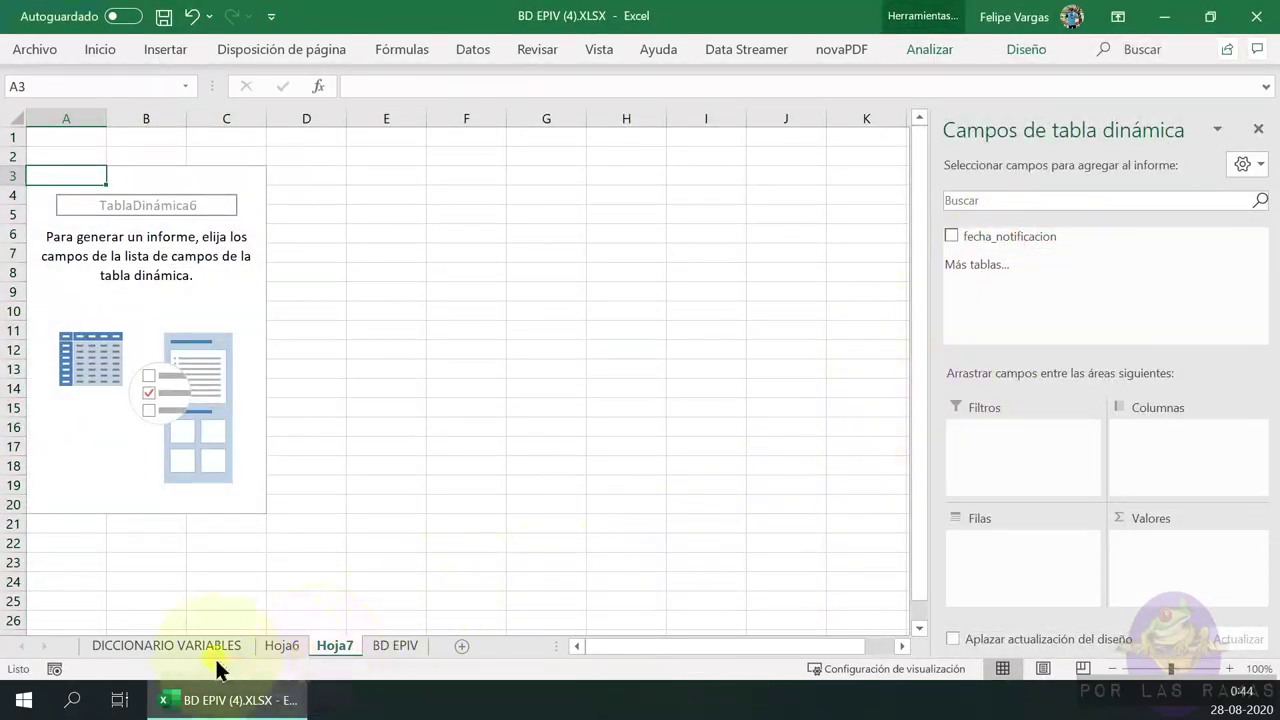
# Look through the Hoja6, DICCIONARIO VARIABLES and BD EPIV sheets before returning to Hoja7
pyautogui.click(291, 637)
pyautogui.click(166, 645)
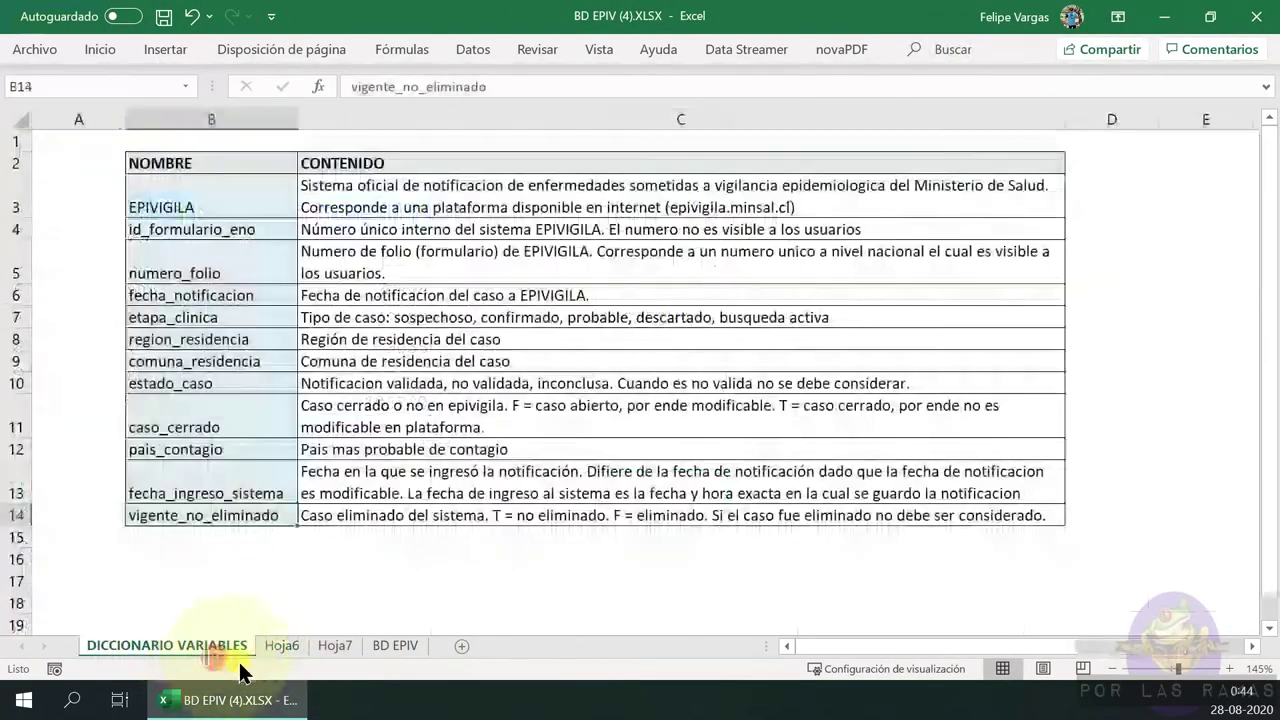
pyautogui.click(277, 643)
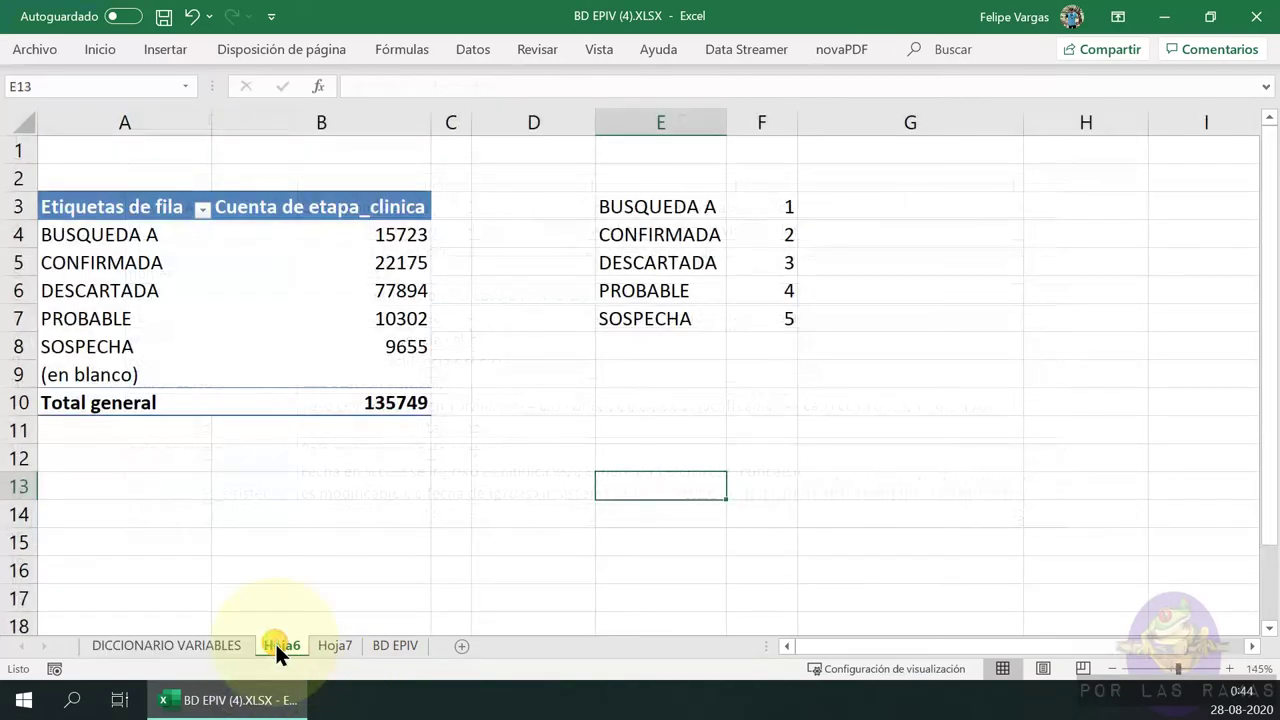
pyautogui.click(334, 647)
pyautogui.click(367, 645)
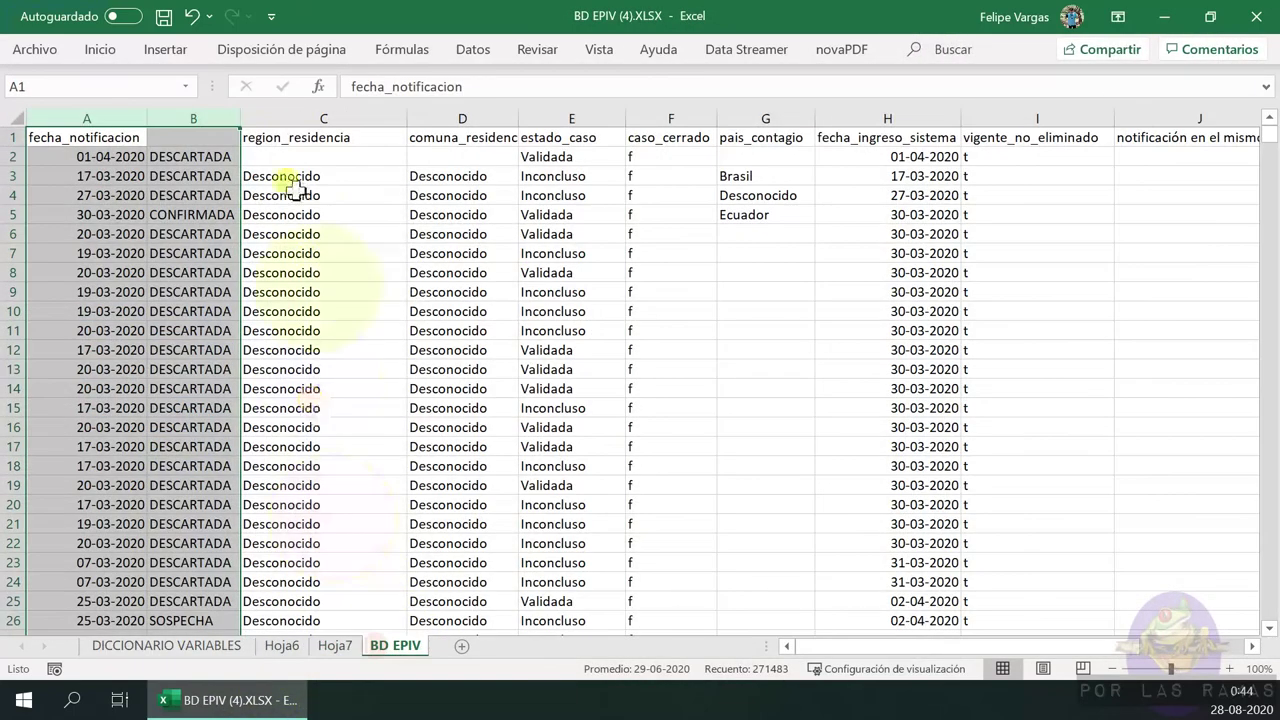
pyautogui.click(186, 140)
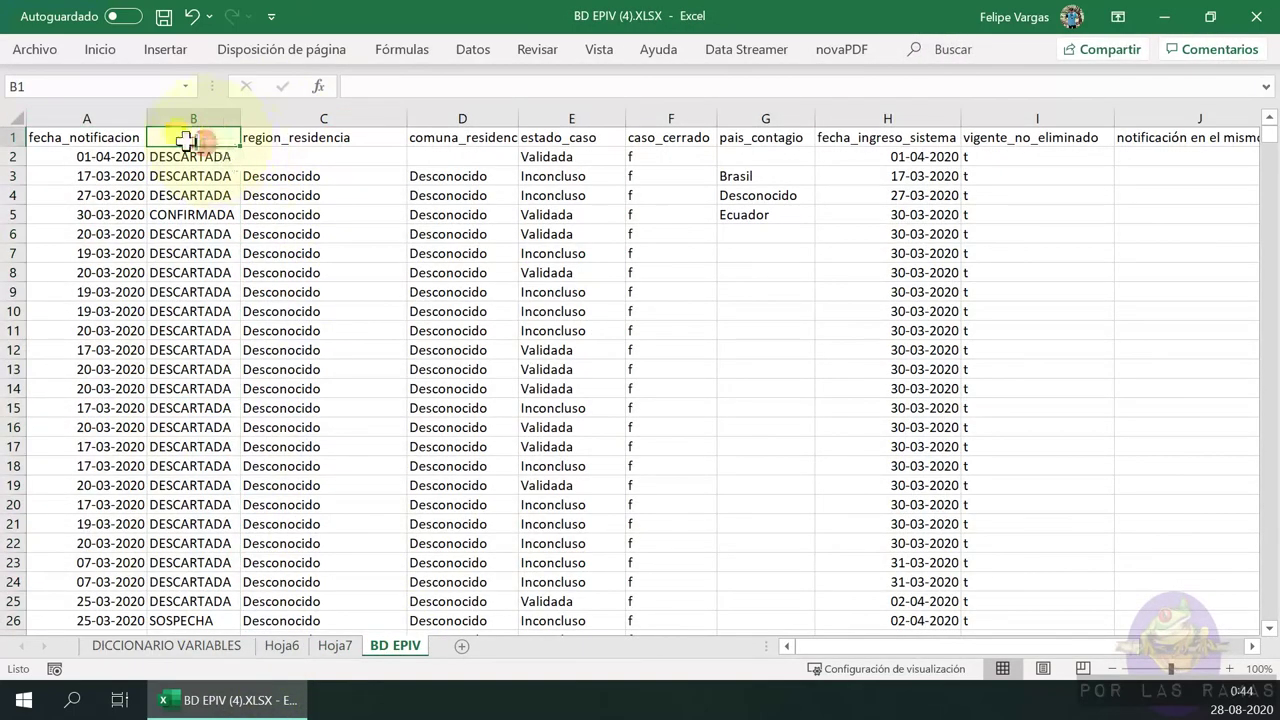
pyautogui.click(337, 646)
# Decline the Más tablas prompt and place fecha_notificacion in the report filter
pyautogui.click(1012, 243)
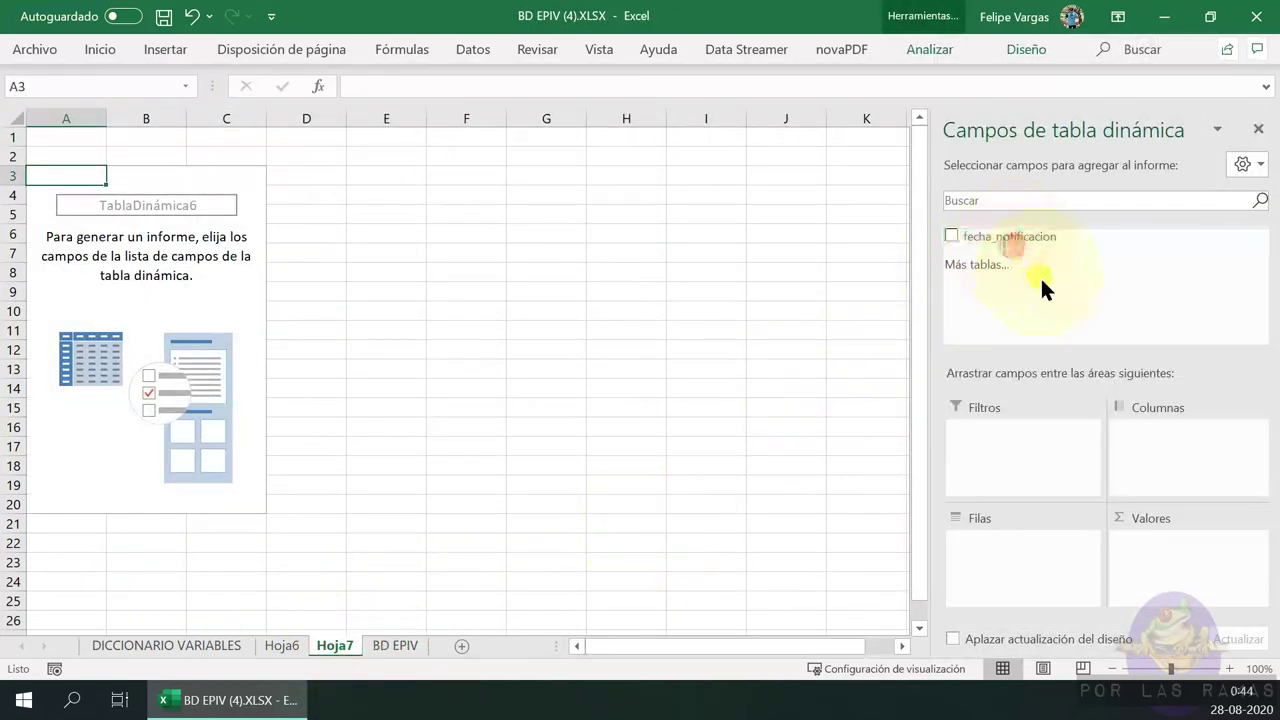
pyautogui.click(980, 266)
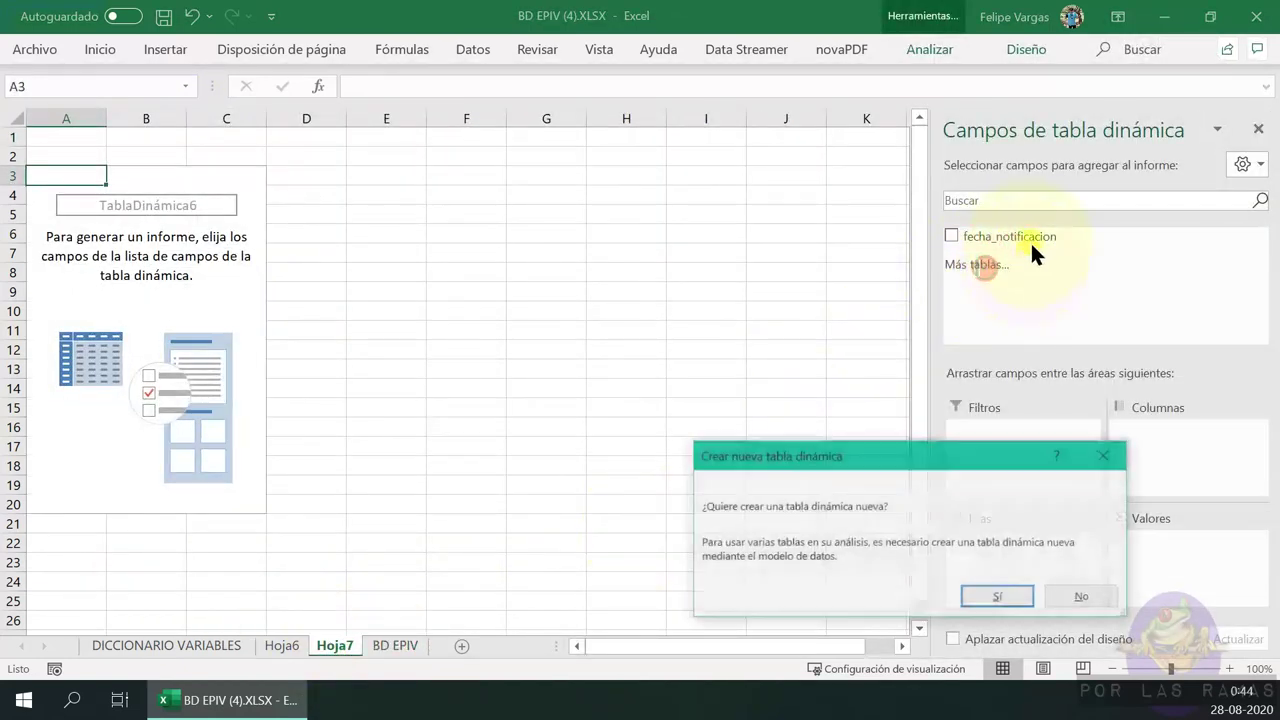
pyautogui.click(1080, 599)
pyautogui.moveTo(995, 243); pyautogui.dragTo(1003, 445)
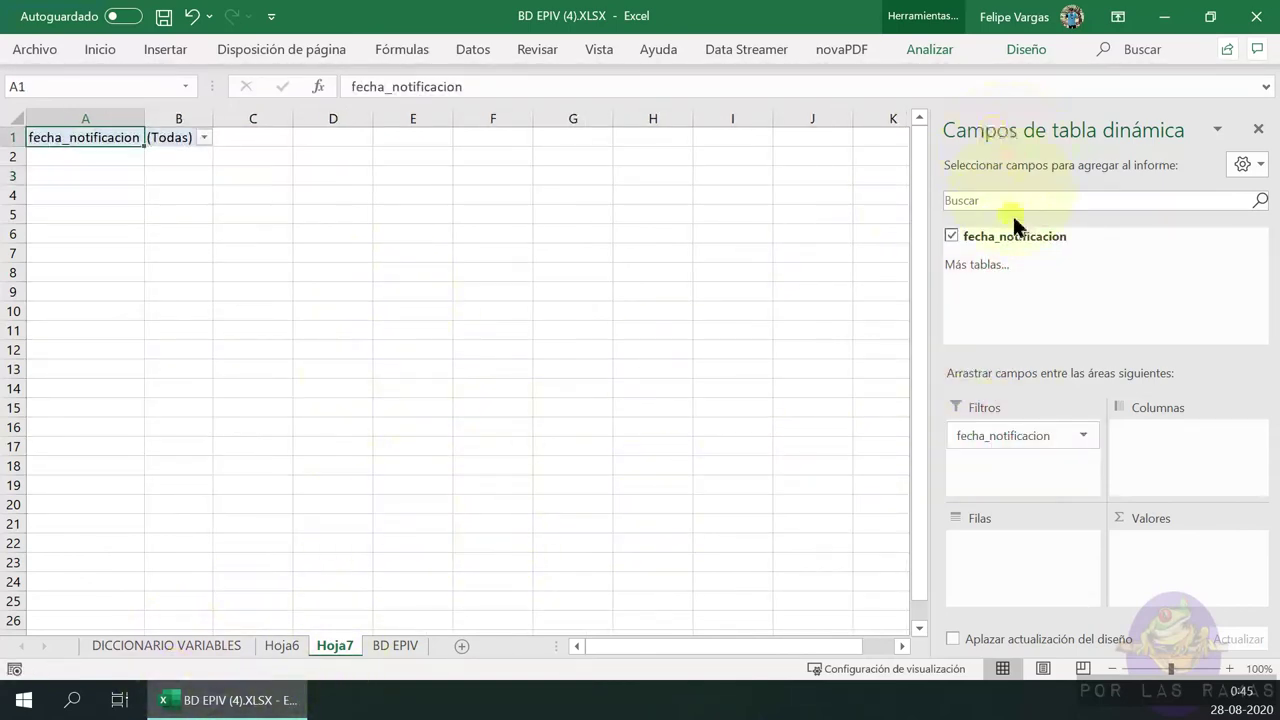
pyautogui.click(571, 362)
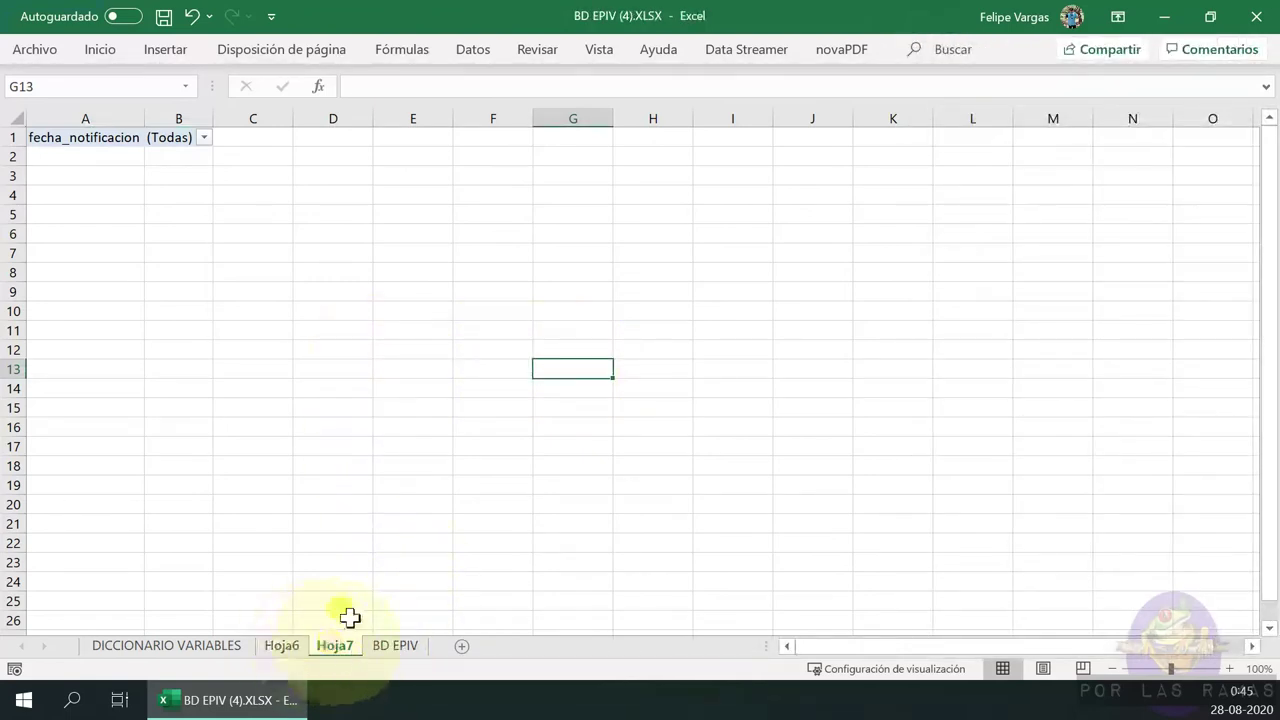
# Move fecha_notificacion from Filtros to rows so it groups by Meses, then go back to Hoja6
pyautogui.click(58, 139)
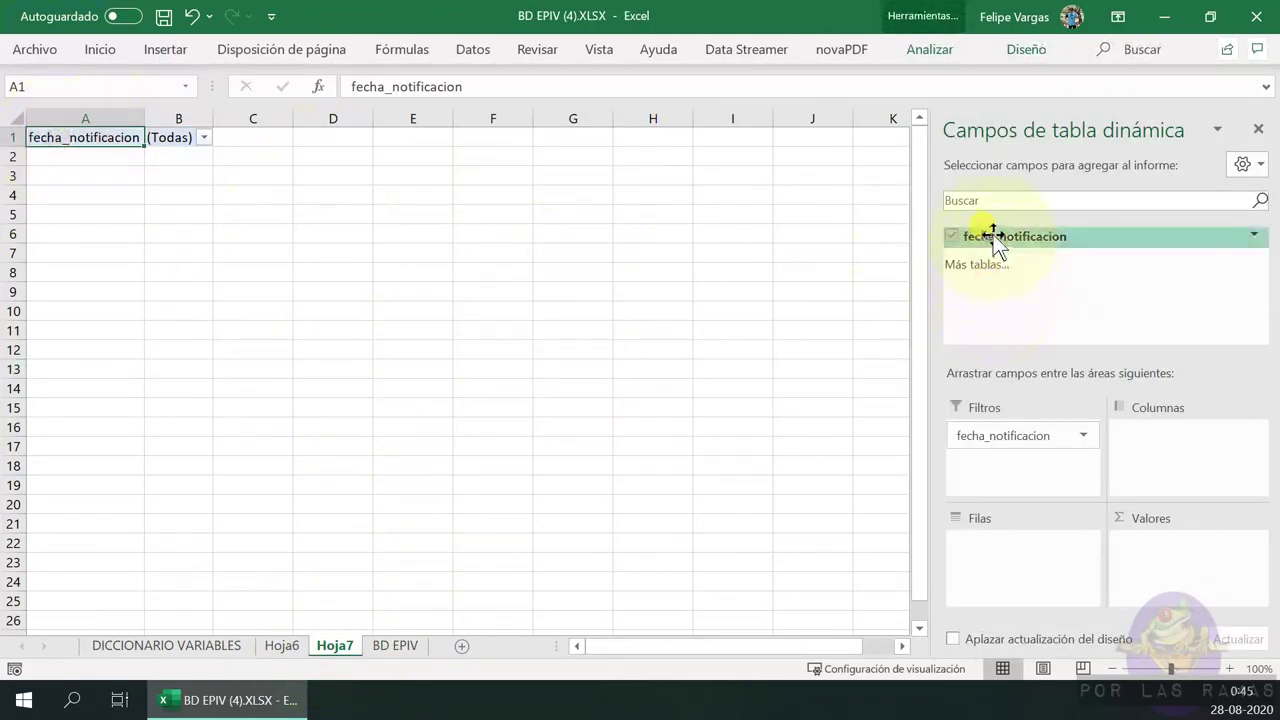
pyautogui.moveTo(994, 236); pyautogui.dragTo(990, 585)
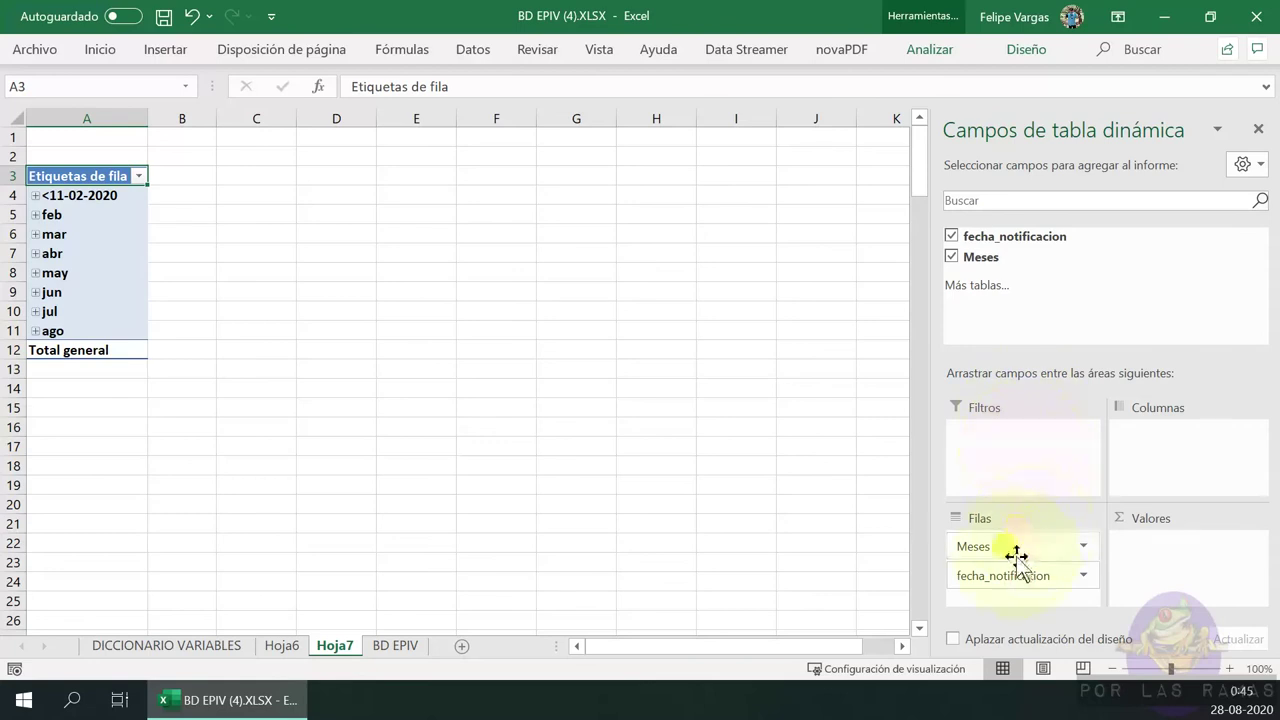
pyautogui.click(1013, 550)
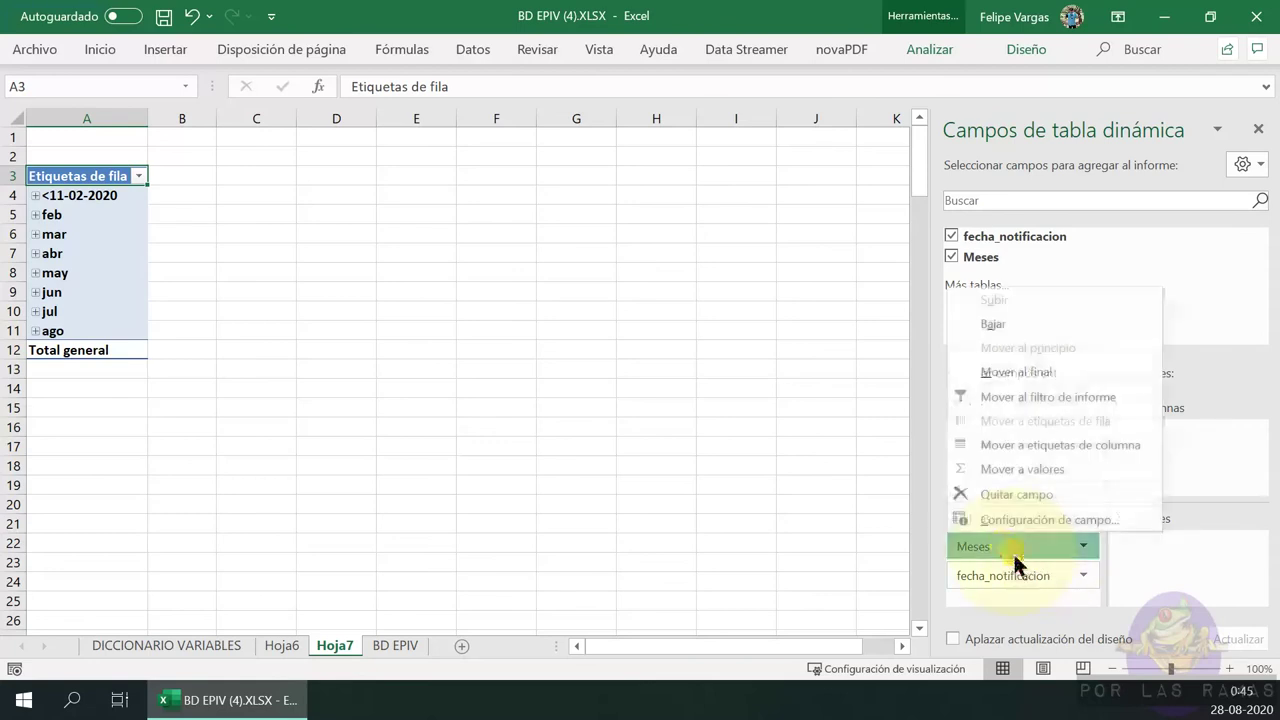
pyautogui.click(1194, 257)
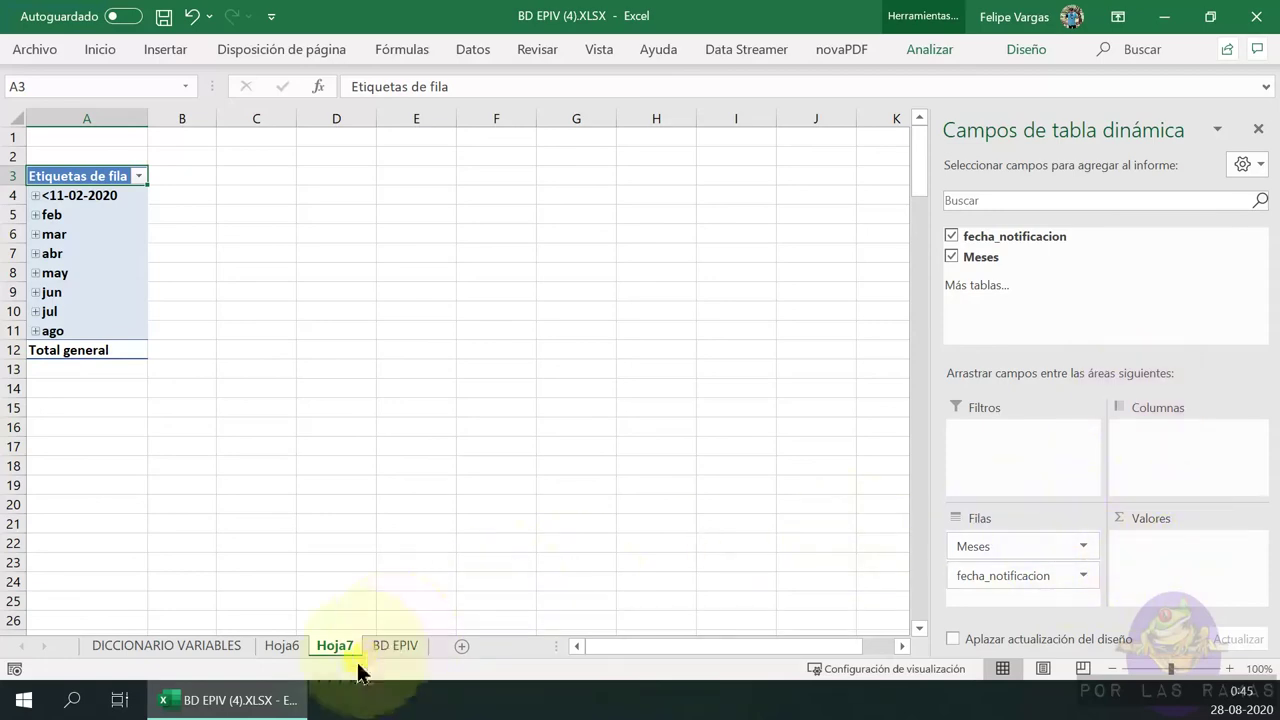
pyautogui.click(281, 645)
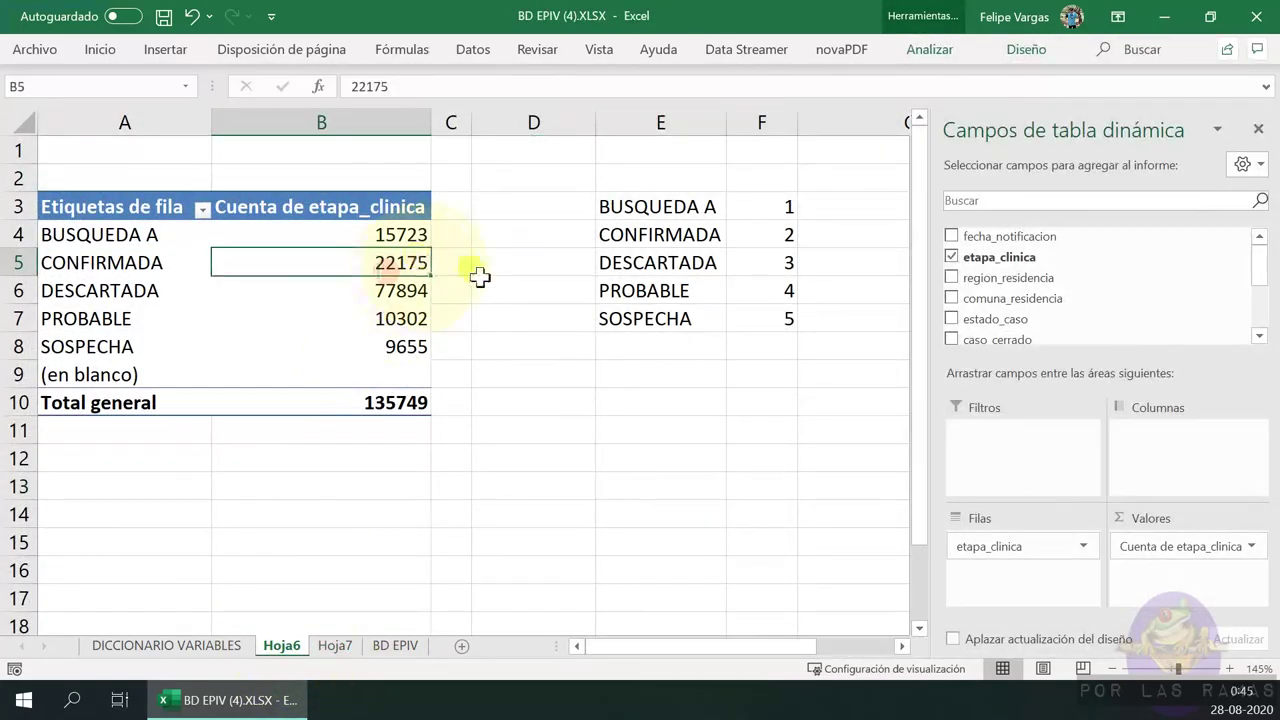
# Review the Cuenta de etapa_clinica value field settings and cancel without changes
pyautogui.click(1212, 548)
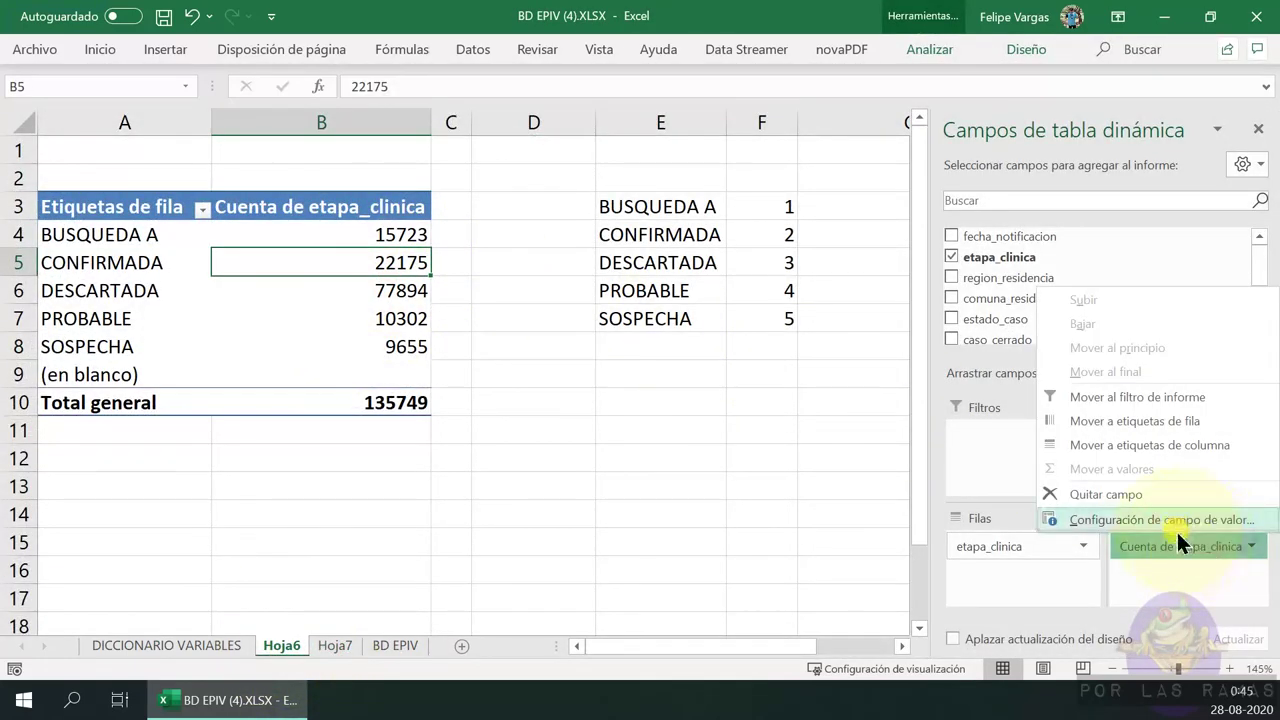
pyautogui.click(1145, 520)
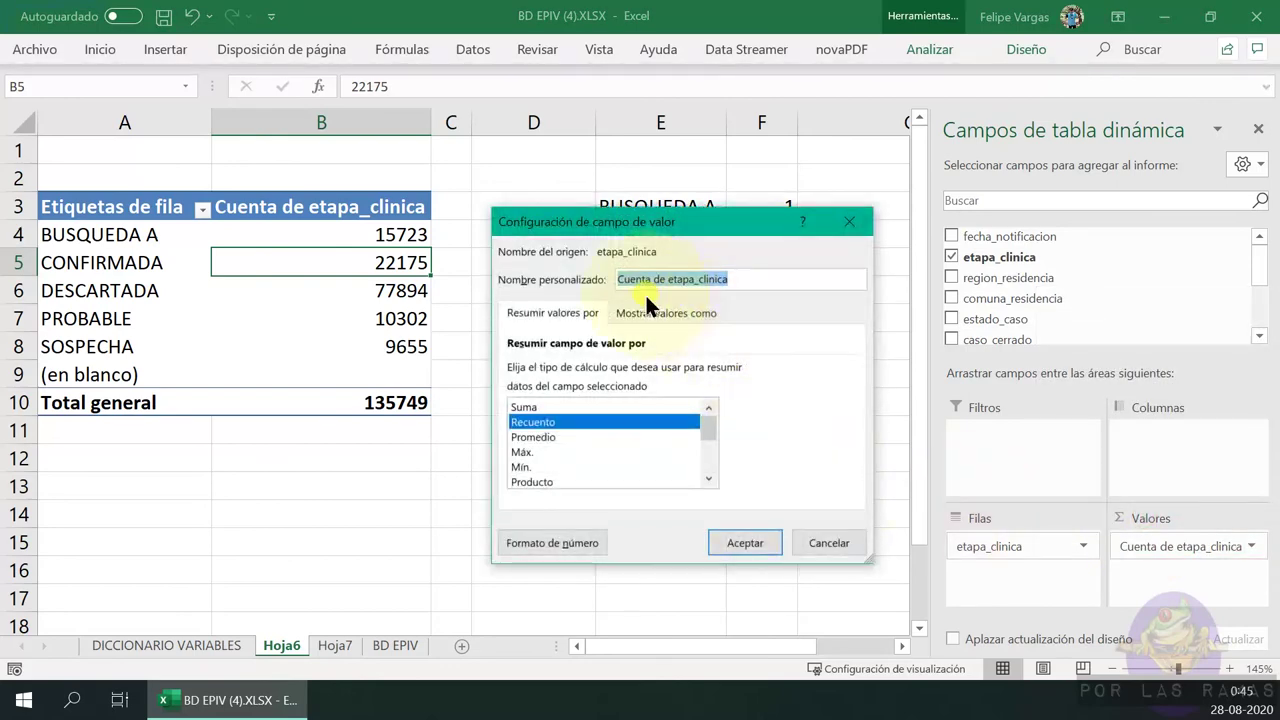
pyautogui.click(664, 313)
pyautogui.click(823, 542)
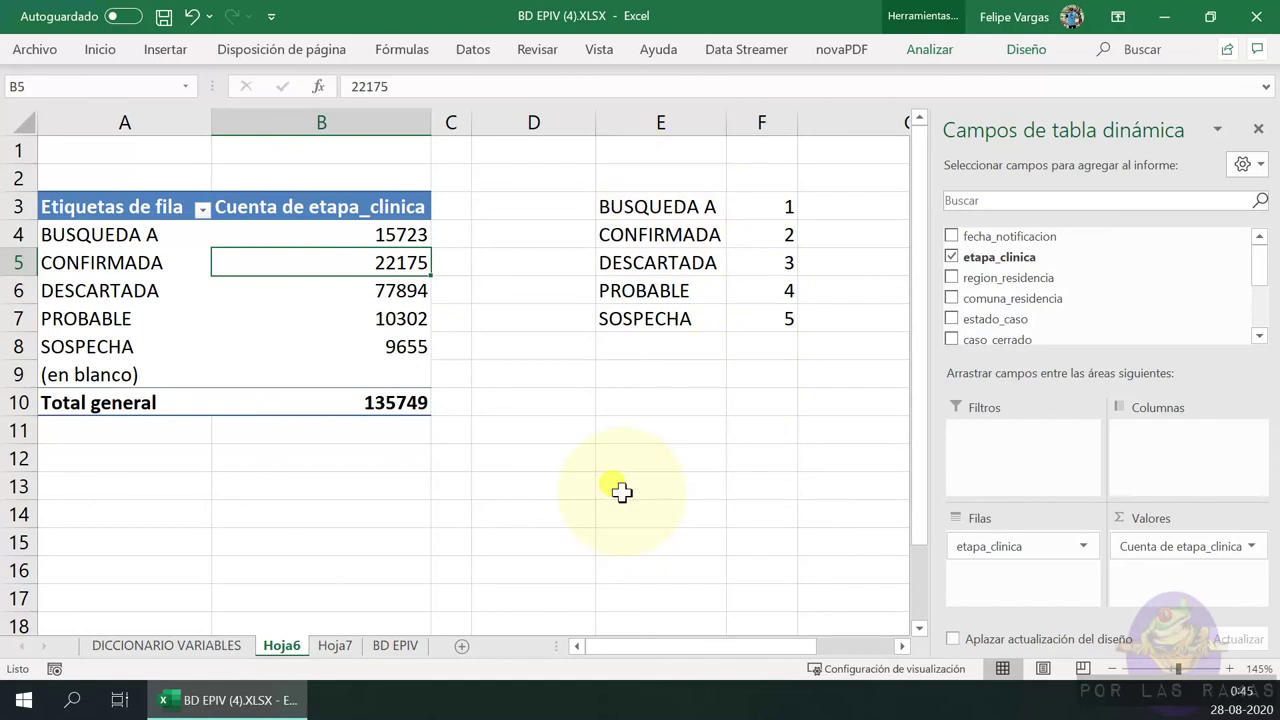
# Check the DESCARTADA count of 77894, then show the DICCIONARIO VARIABLES sheet
pyautogui.click(251, 294)
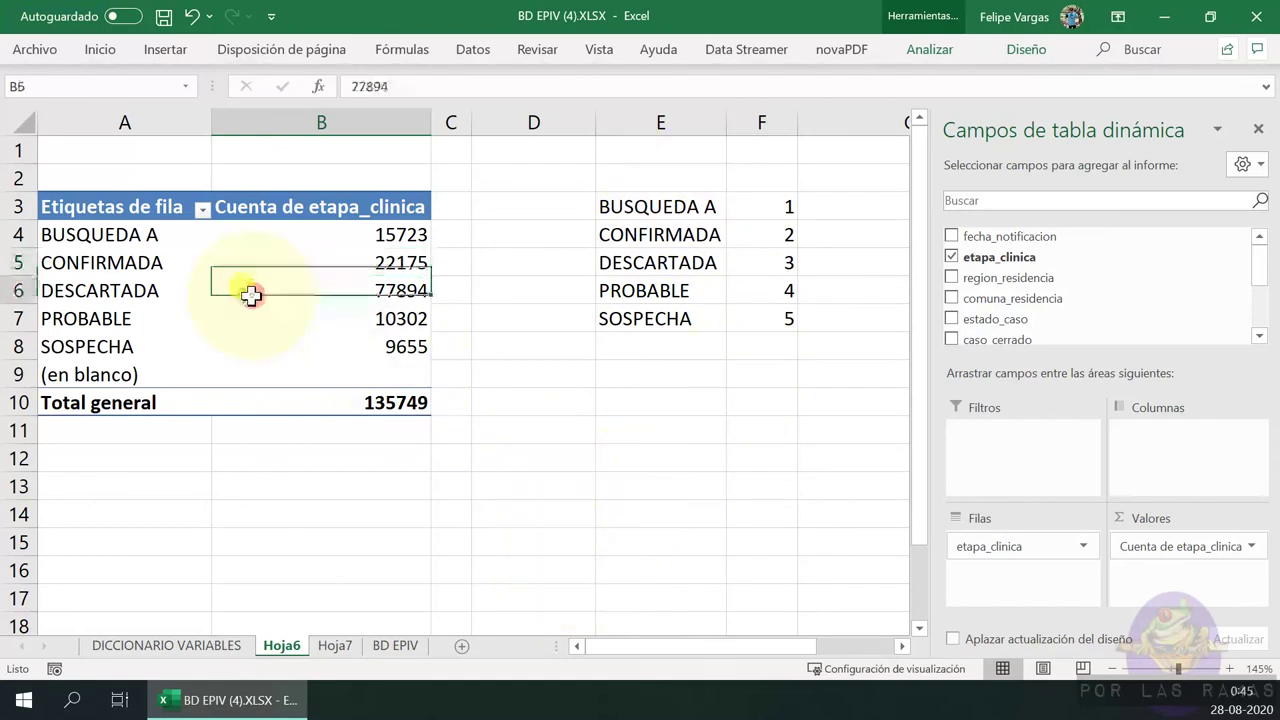
pyautogui.scroll(-1, 466, 592)
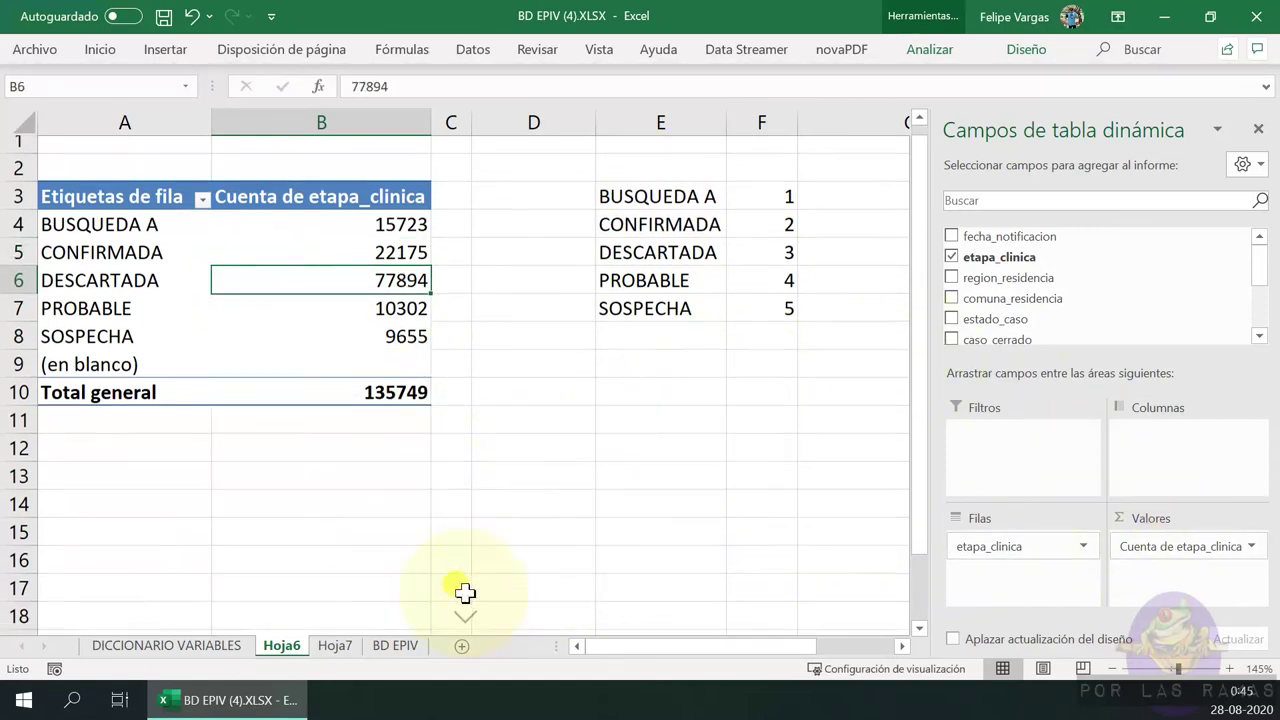
pyautogui.scroll(1, 477, 590)
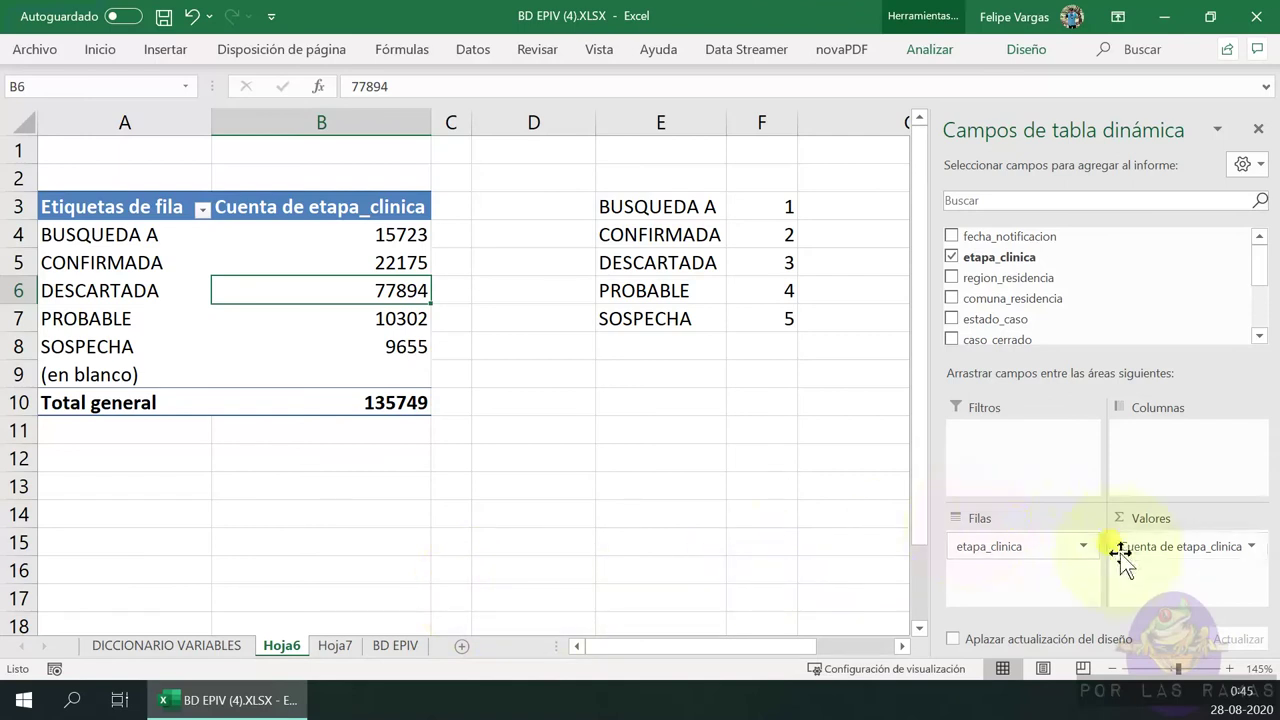
pyautogui.click(1251, 548)
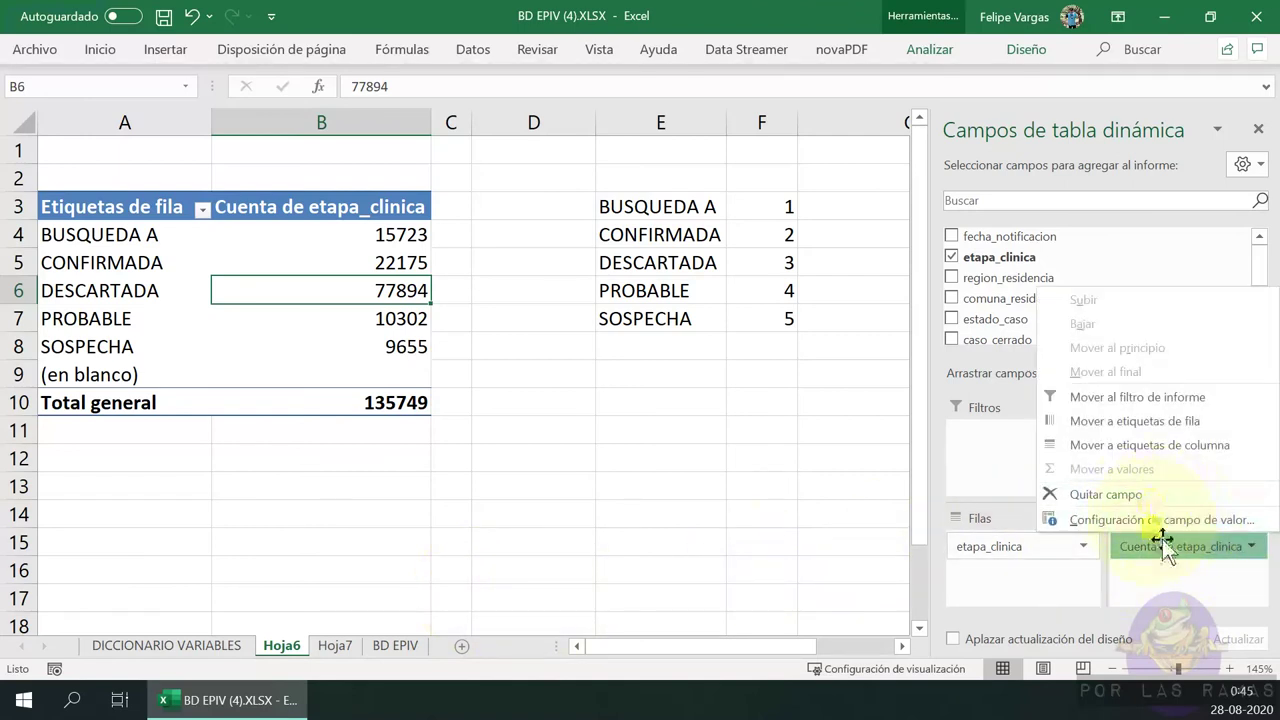
pyautogui.click(1193, 595)
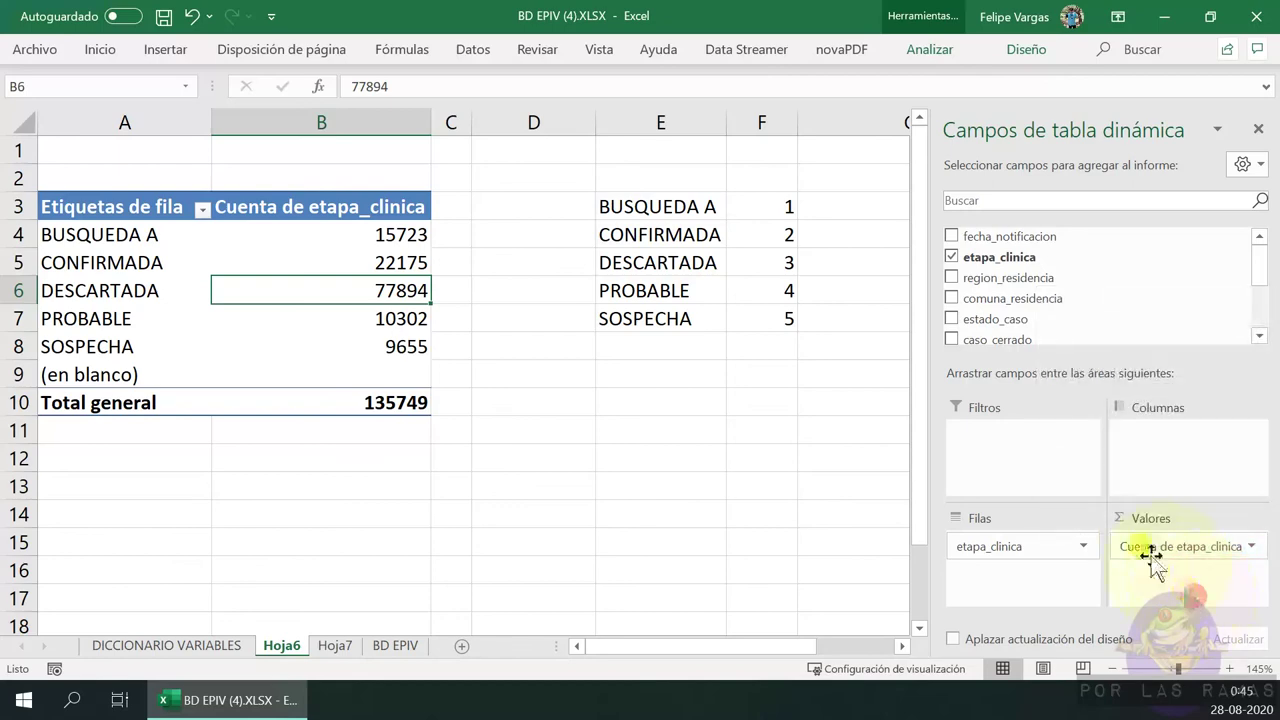
pyautogui.click(231, 648)
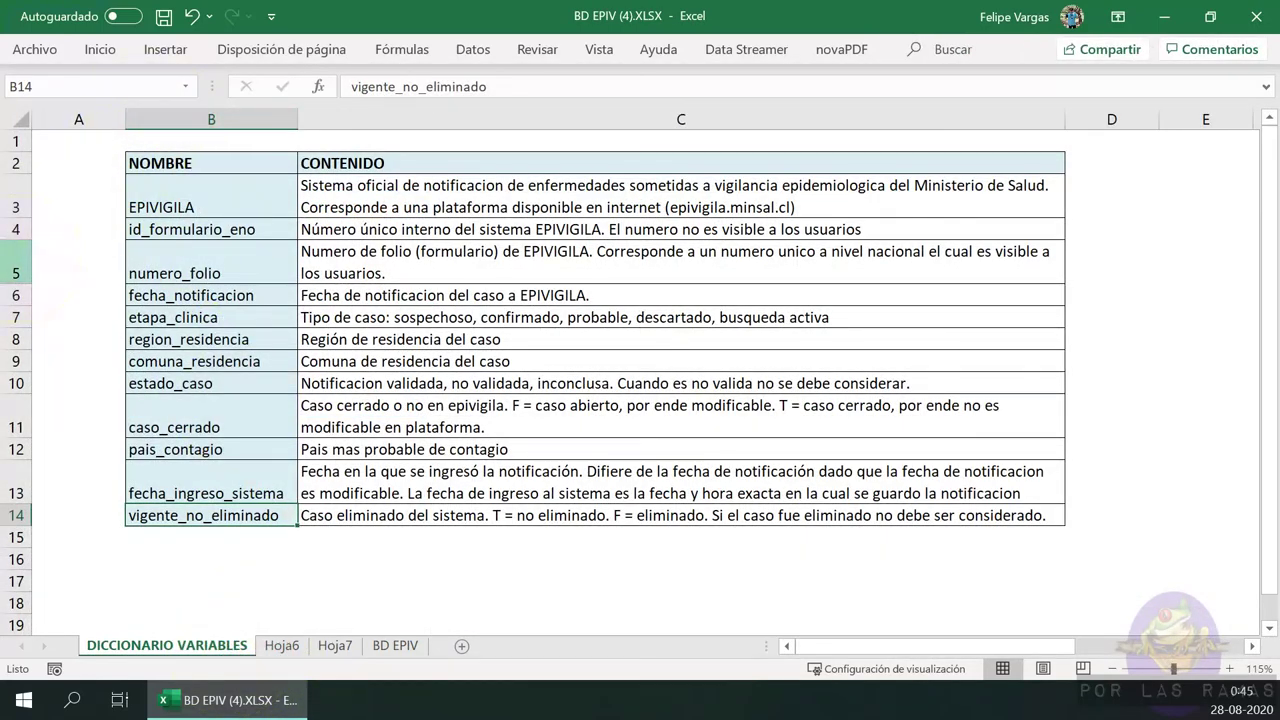